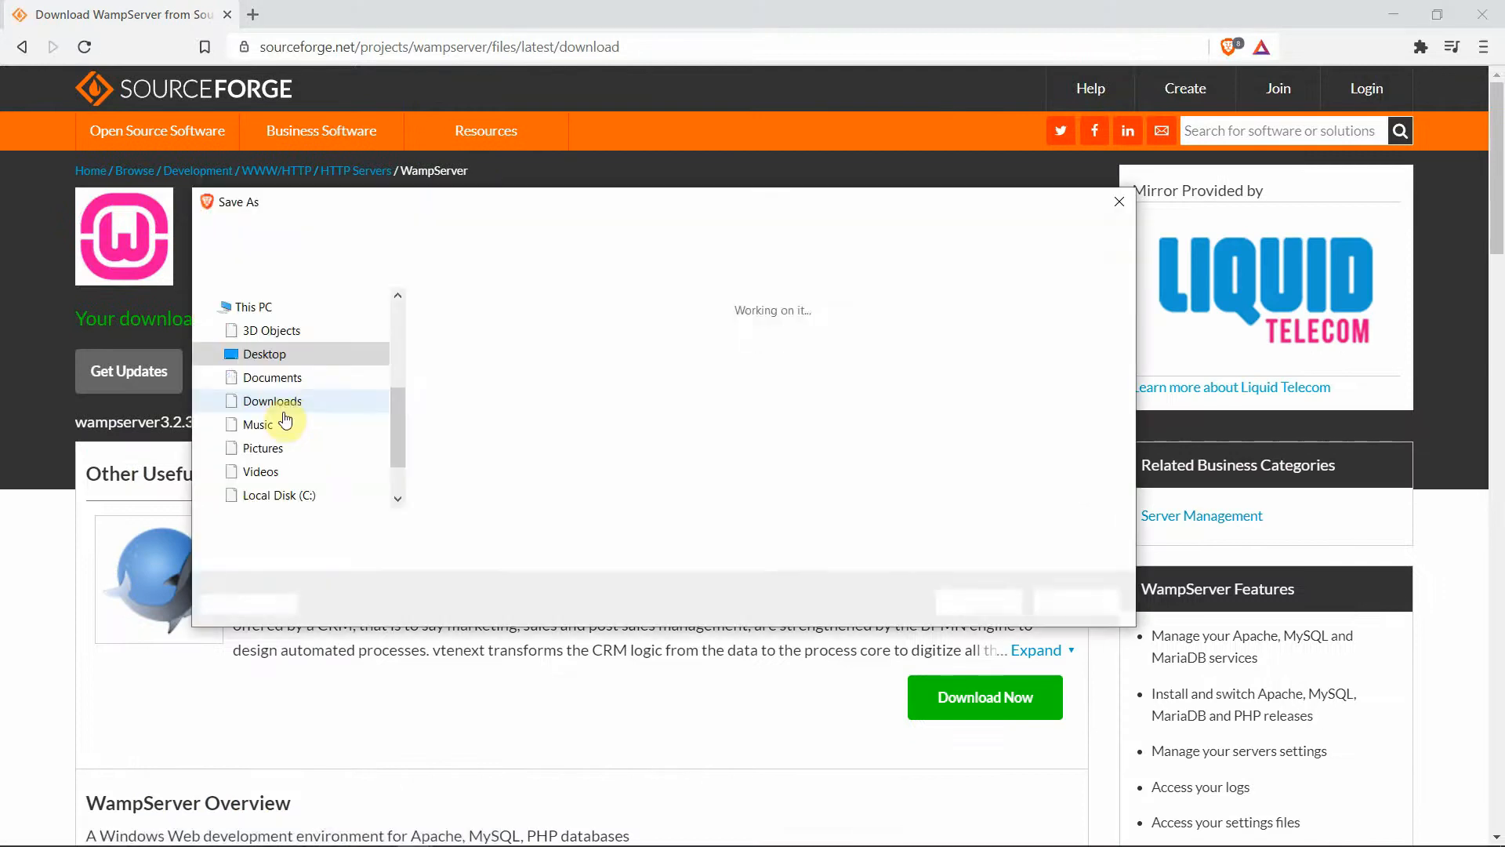
Cancel the duplicate WampServer installer save and minimize Brave to show the desktop
{"action": "left_click", "coordinate": [312, 356]}
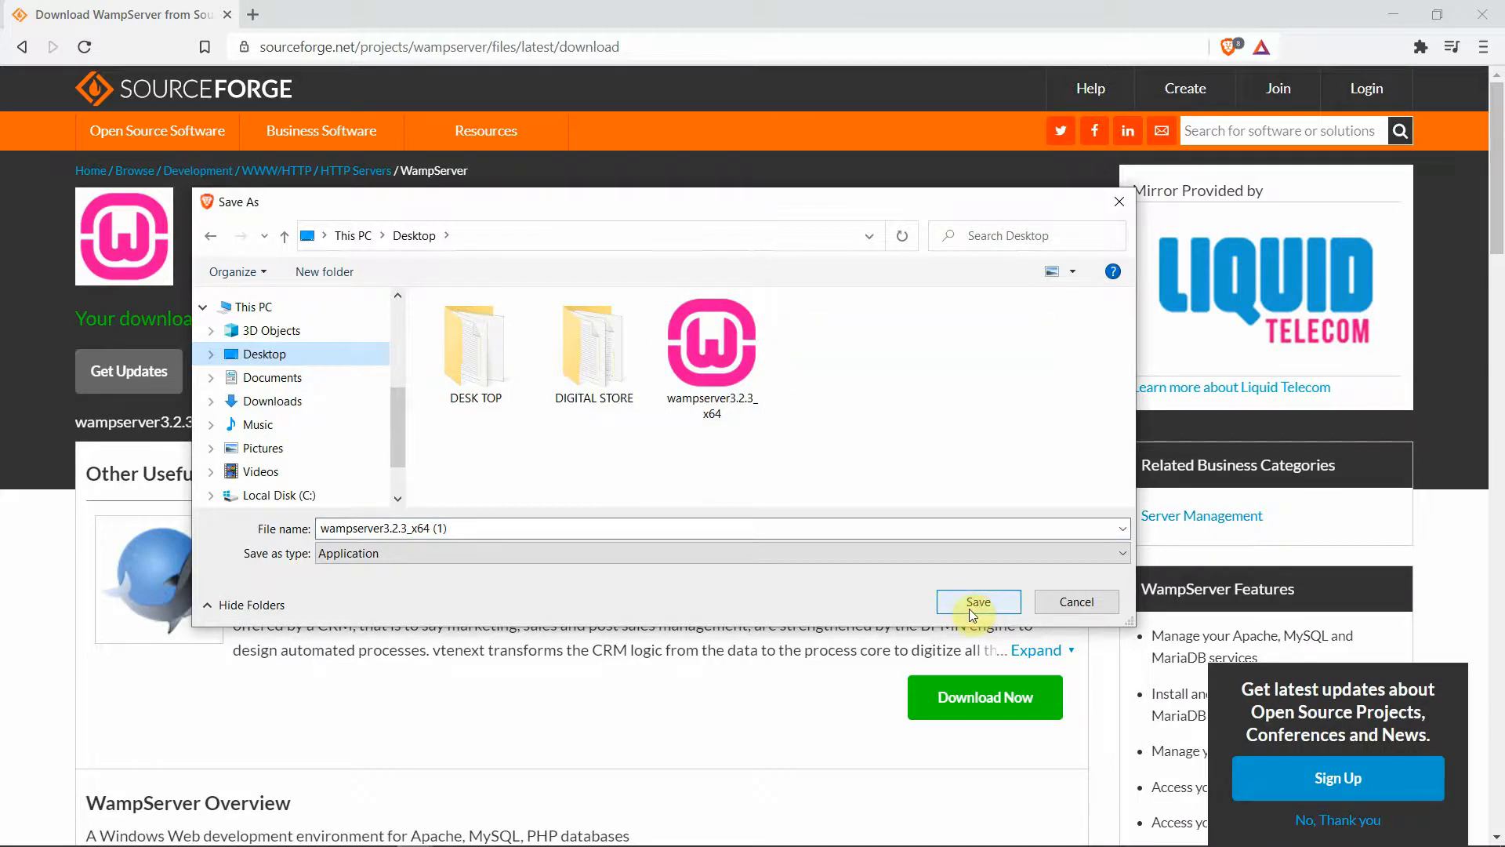
{"action": "left_click", "coordinate": [1120, 203]}
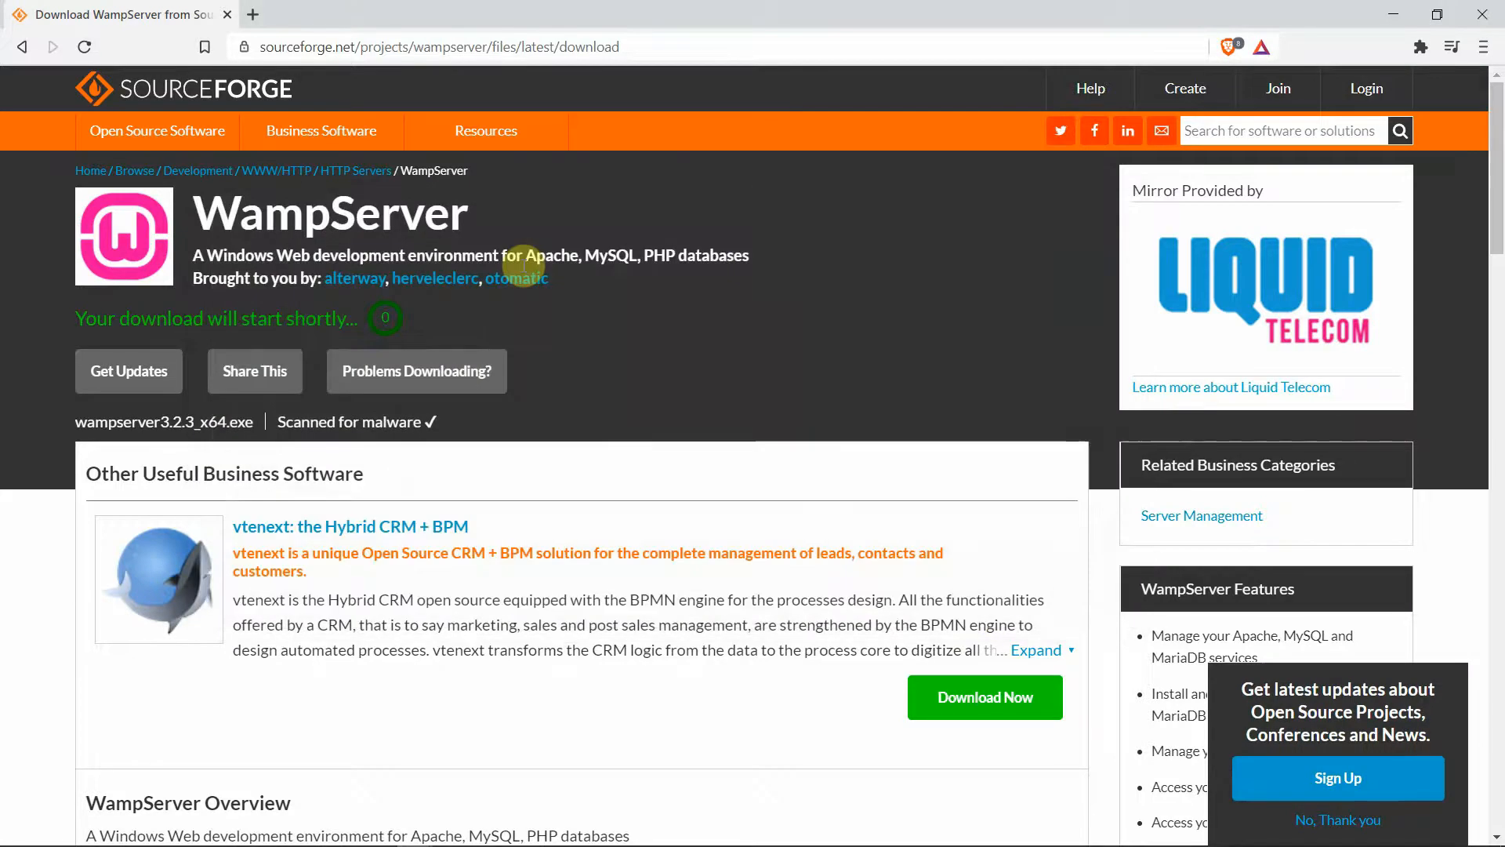
{"action": "left_click", "coordinate": [1397, 13]}
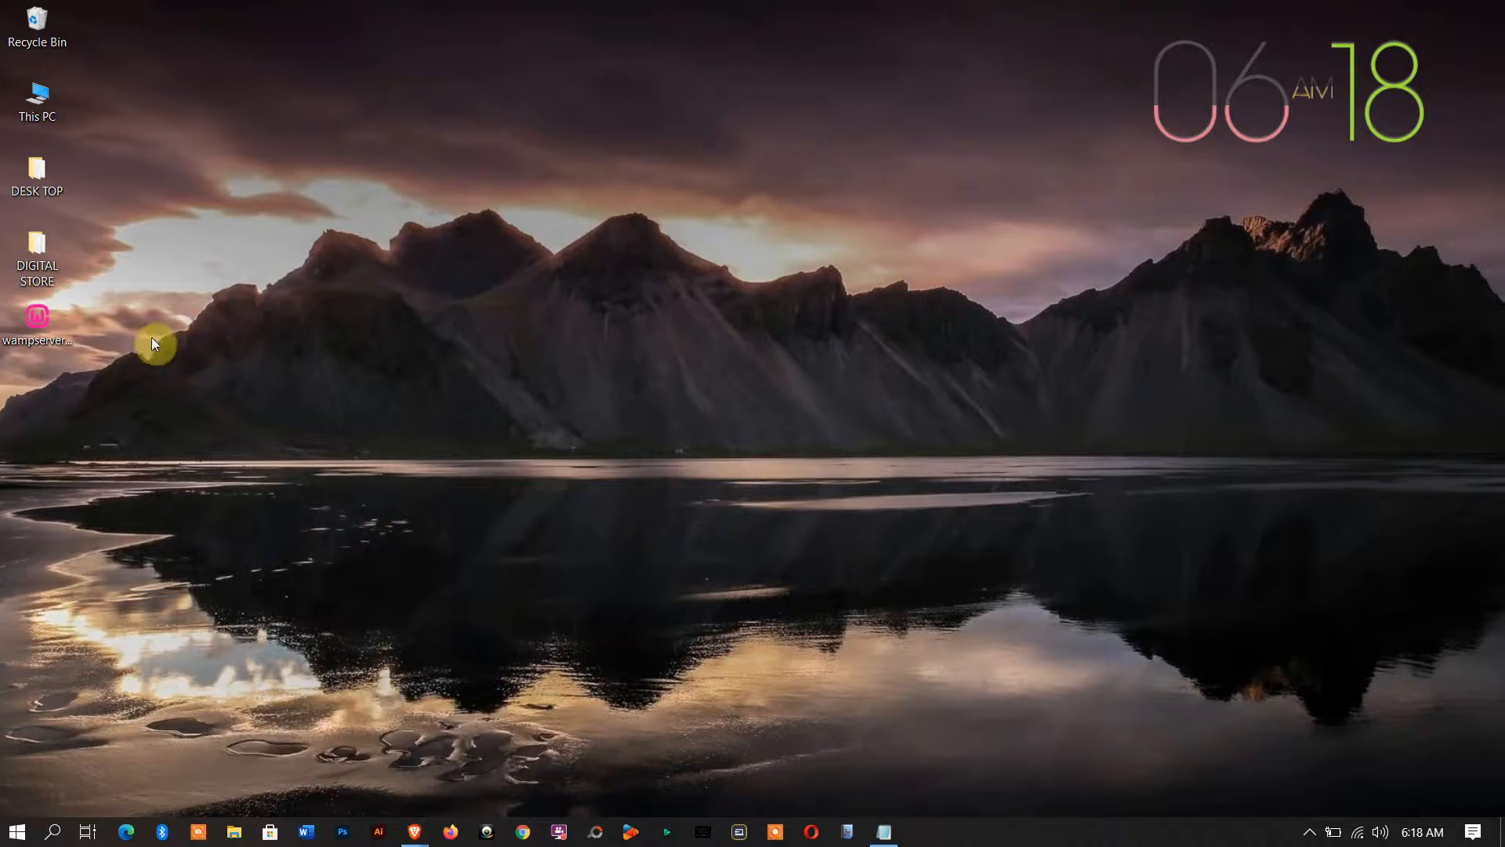
Launch the downloaded WampServer installer and choose English as the setup language
{"action": "left_click", "coordinate": [31, 318]}
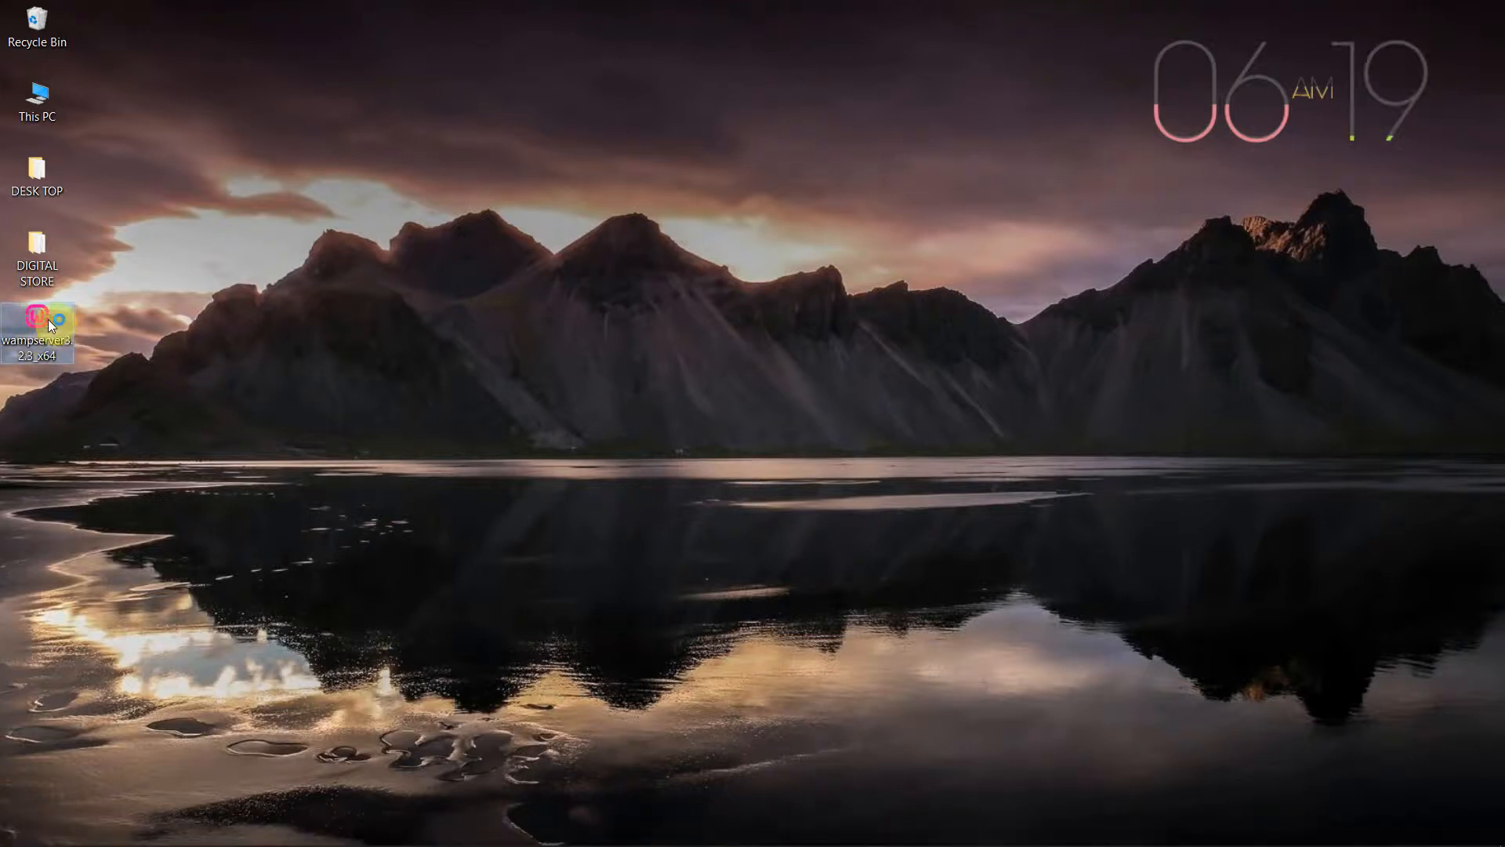
{"action": "left_click", "coordinate": [740, 510]}
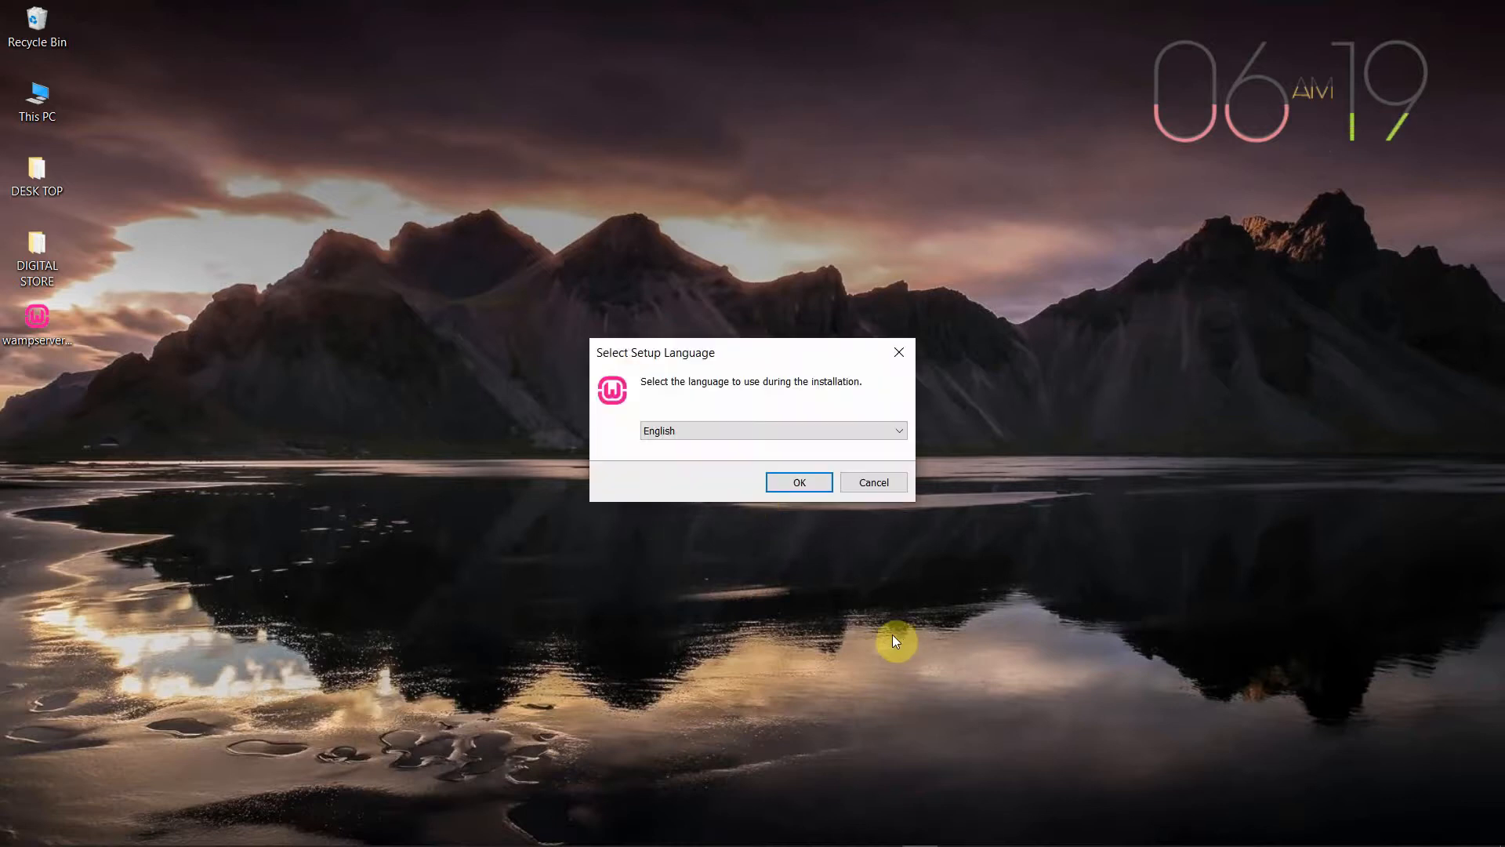
{"action": "left_click", "coordinate": [798, 482]}
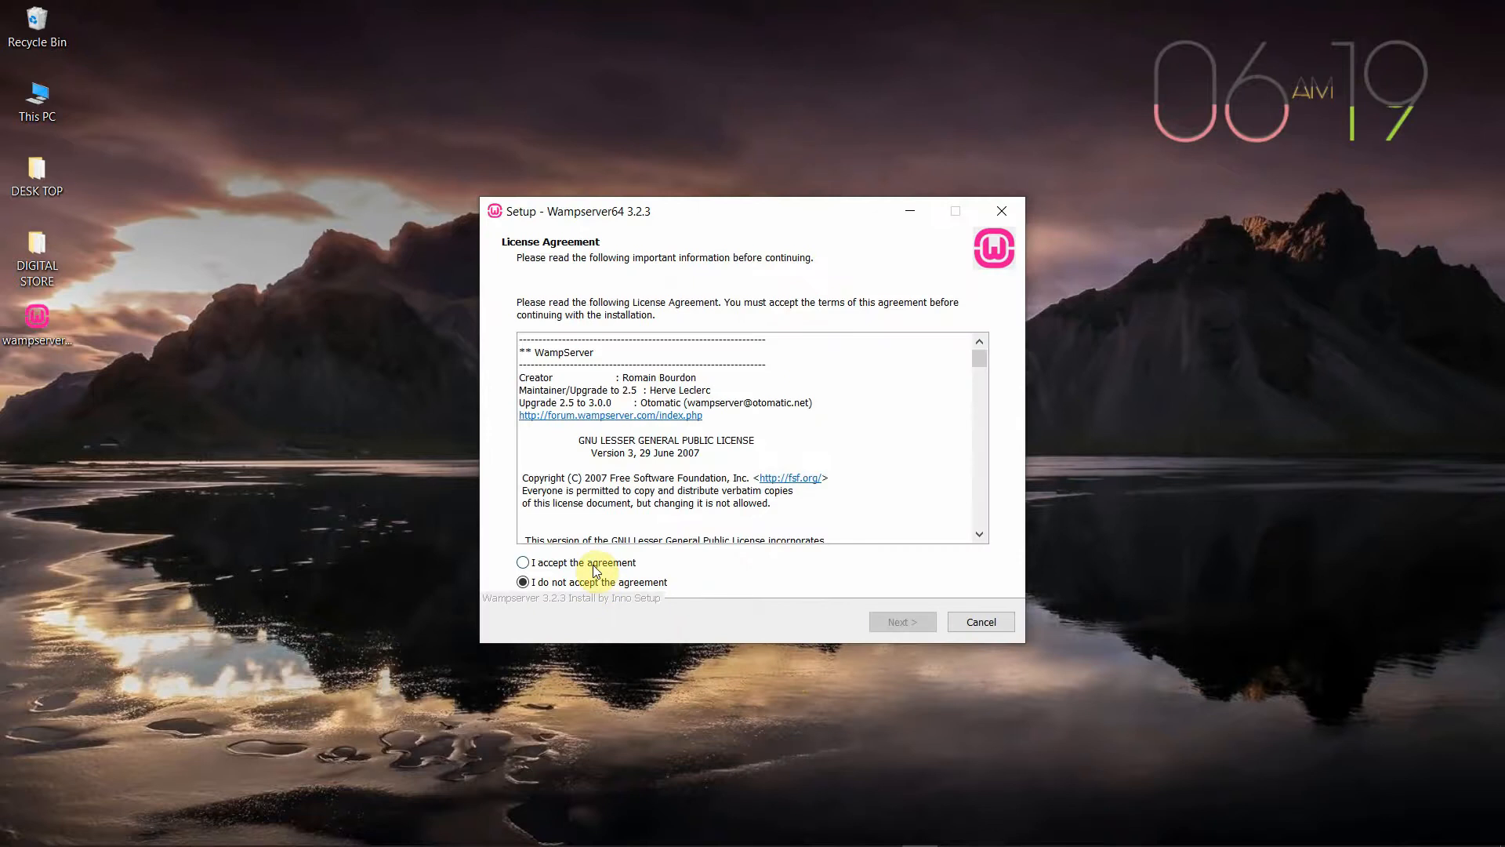
Accept the licence and keep c:\wamp64, default components and Wampserver64 shortcuts, then install
{"action": "left_click", "coordinate": [594, 562]}
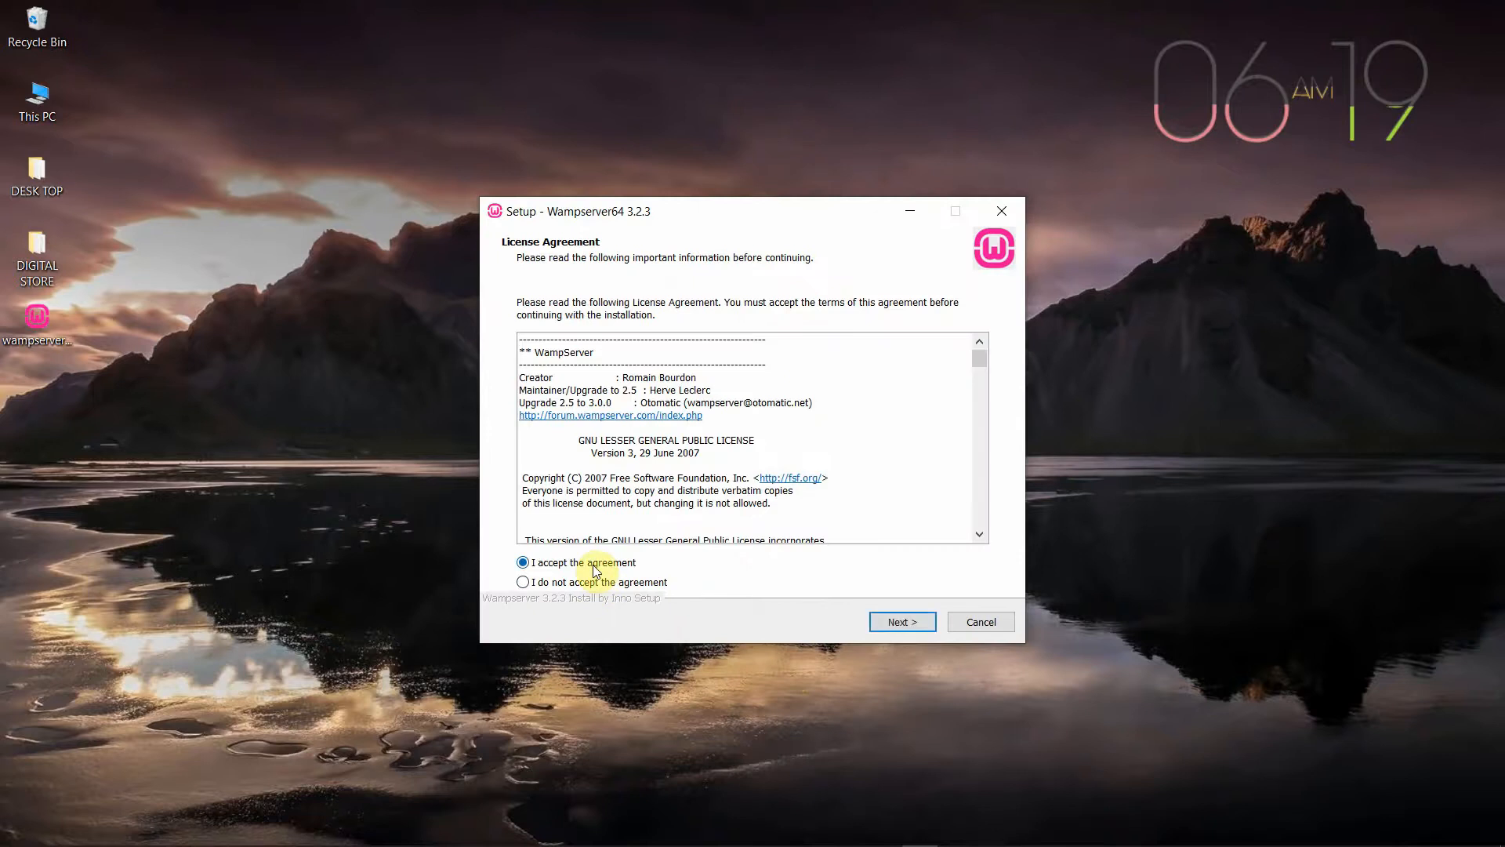
{"action": "left_click", "coordinate": [898, 624]}
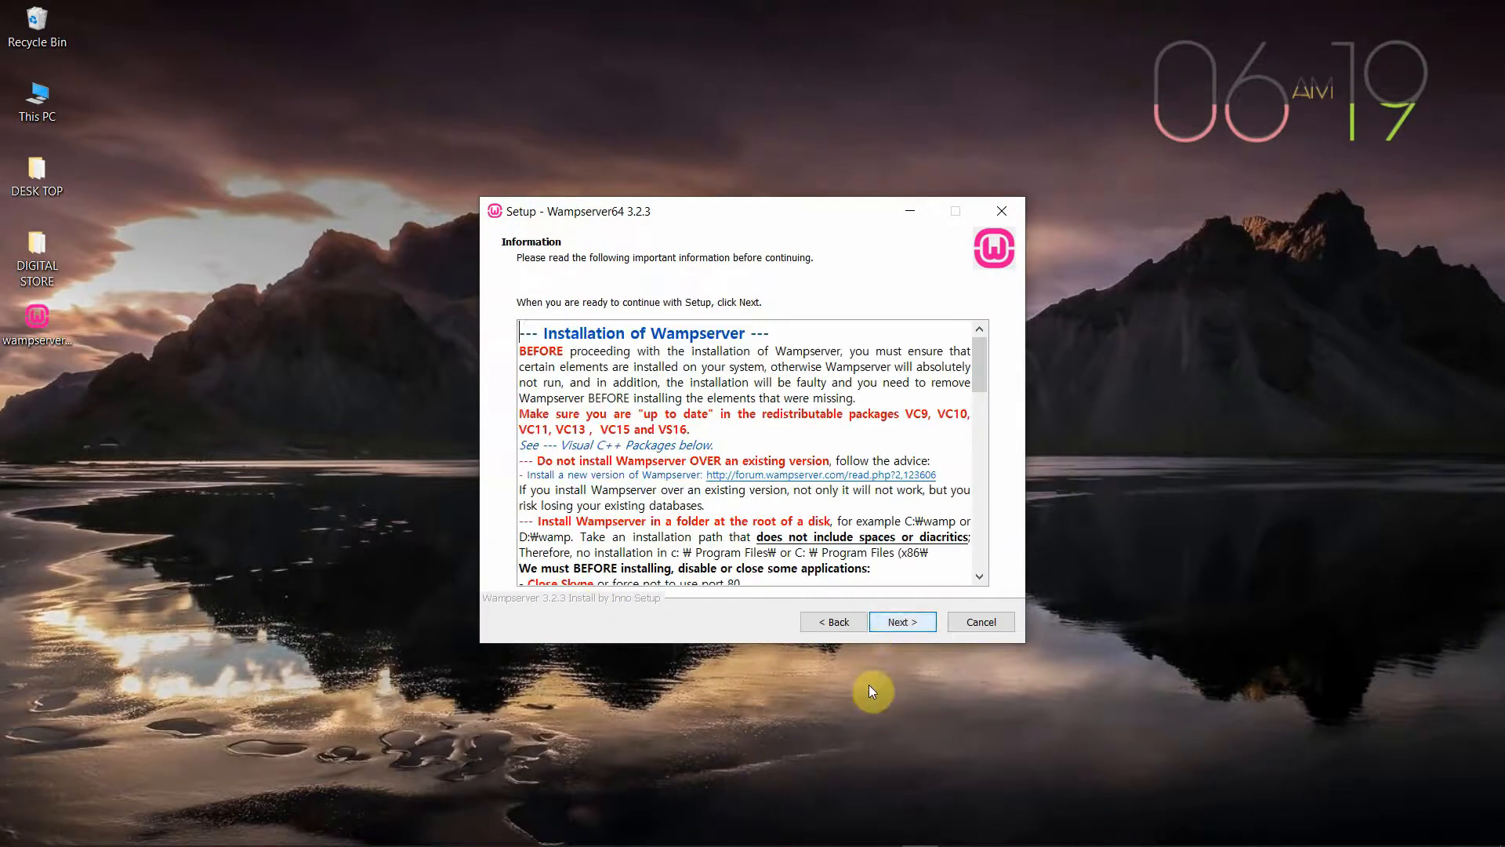
{"action": "left_click", "coordinate": [901, 624]}
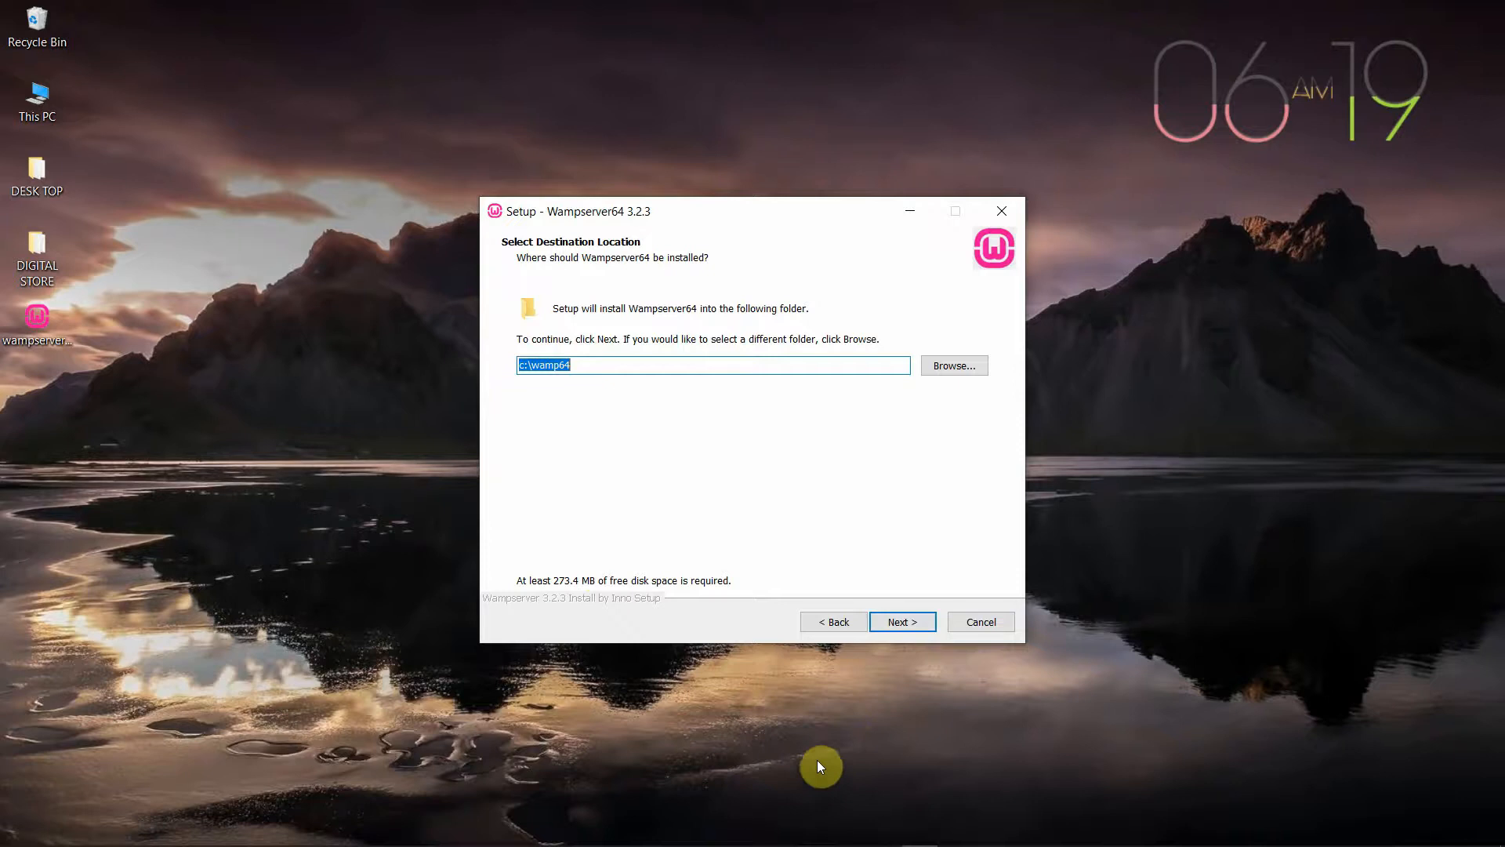
{"action": "left_click", "coordinate": [903, 622]}
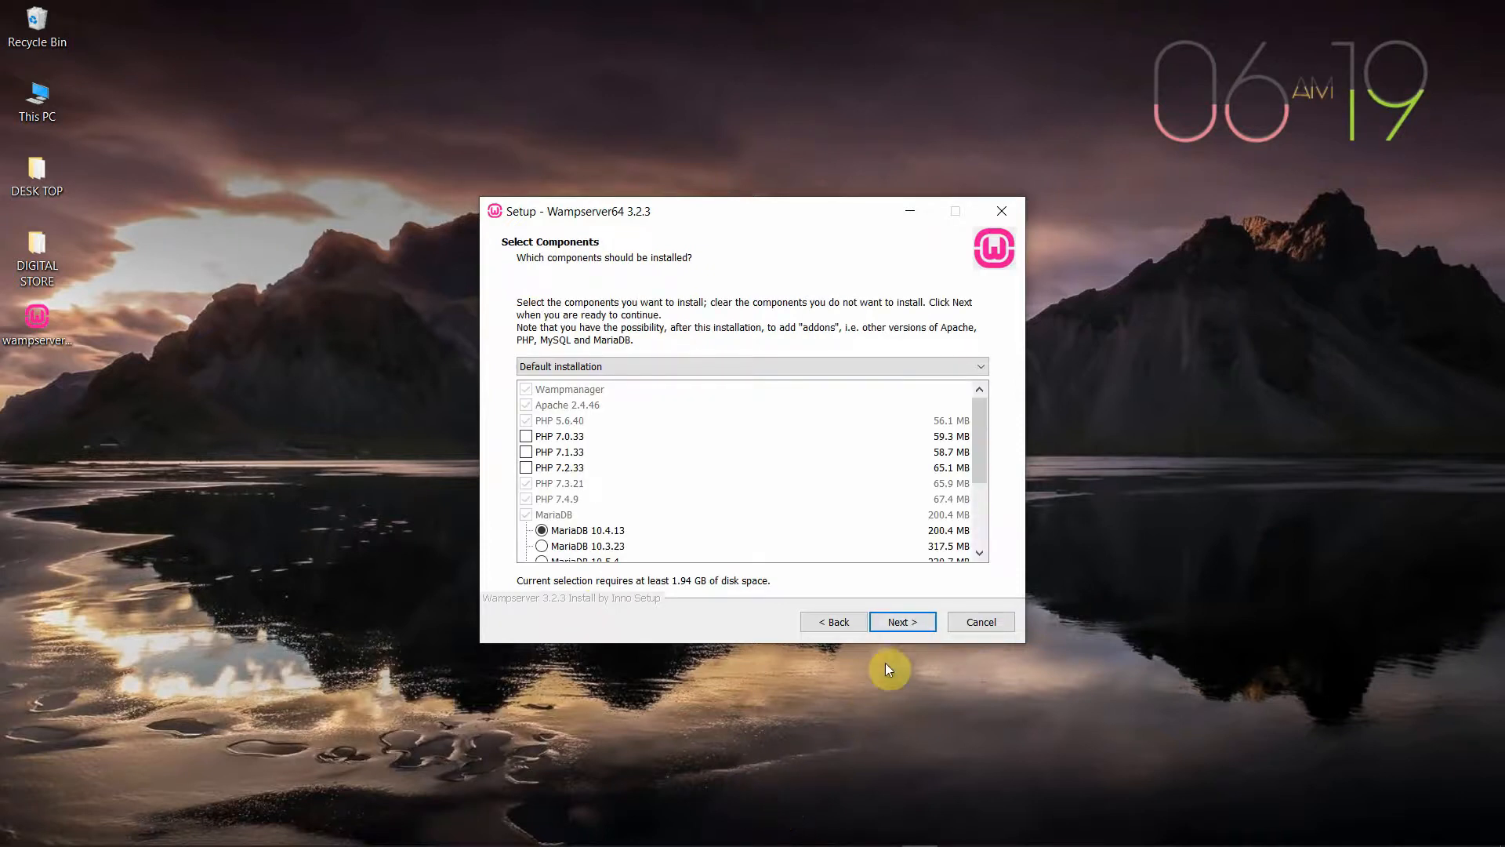
{"action": "left_click", "coordinate": [897, 623]}
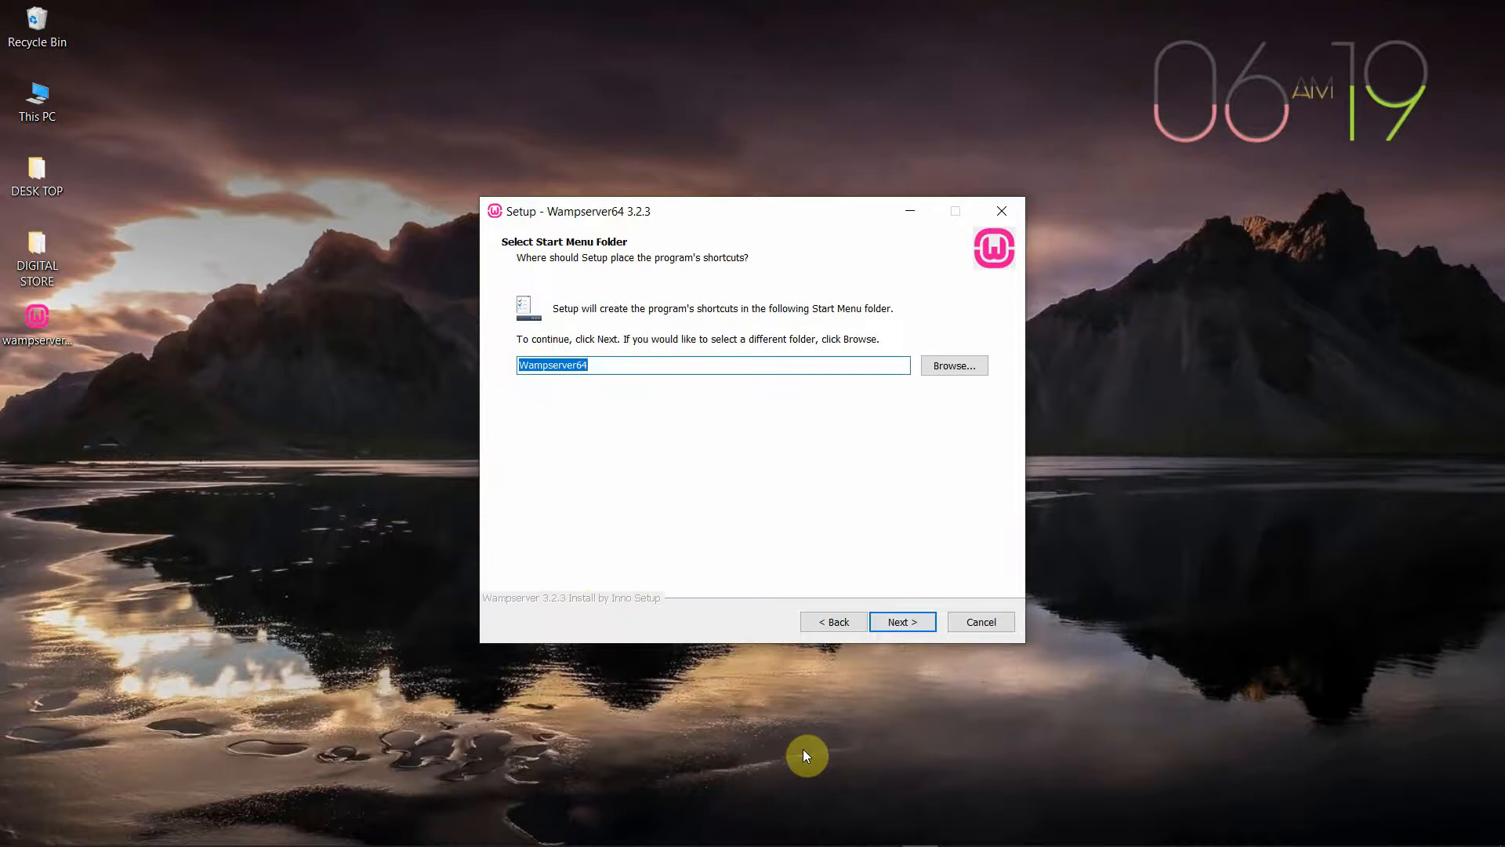
{"action": "left_click", "coordinate": [895, 622]}
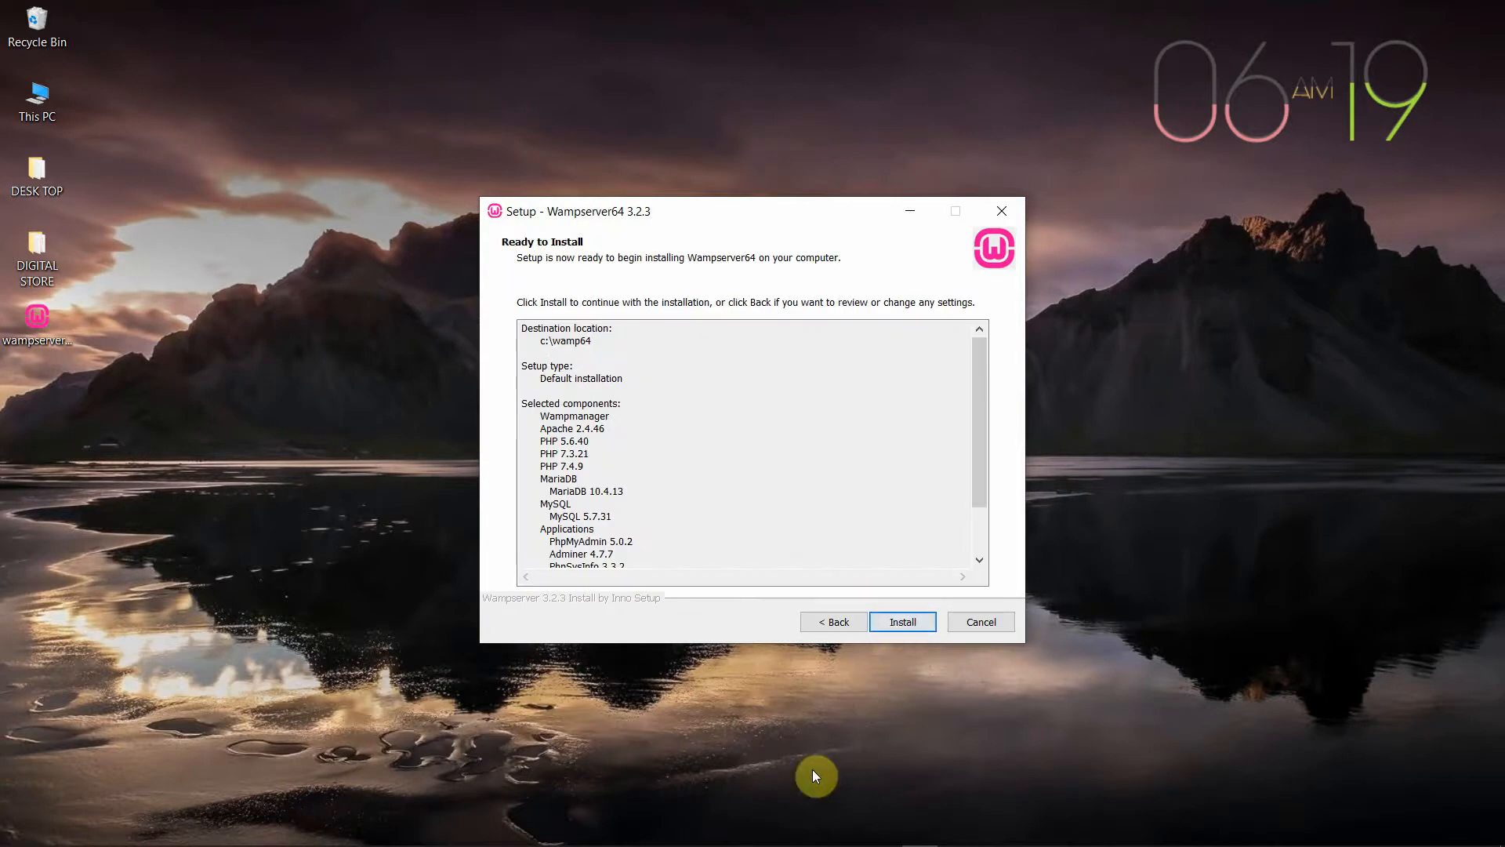
{"action": "left_click", "coordinate": [897, 624]}
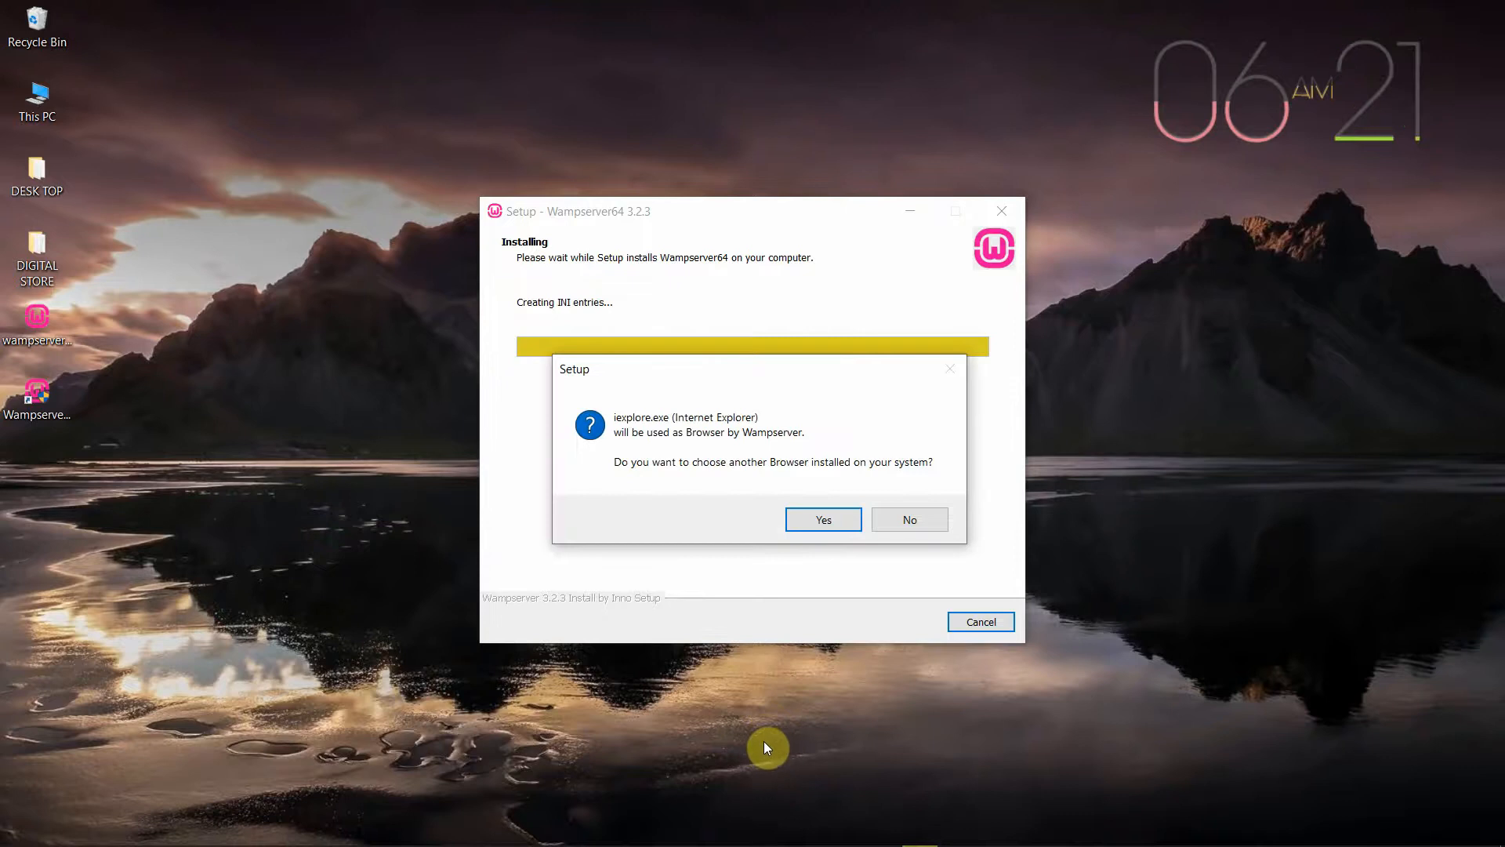
Keep Internet Explorer and Notepad as WampServer defaults and finish the setup wizard
{"action": "left_click", "coordinate": [65, 401]}
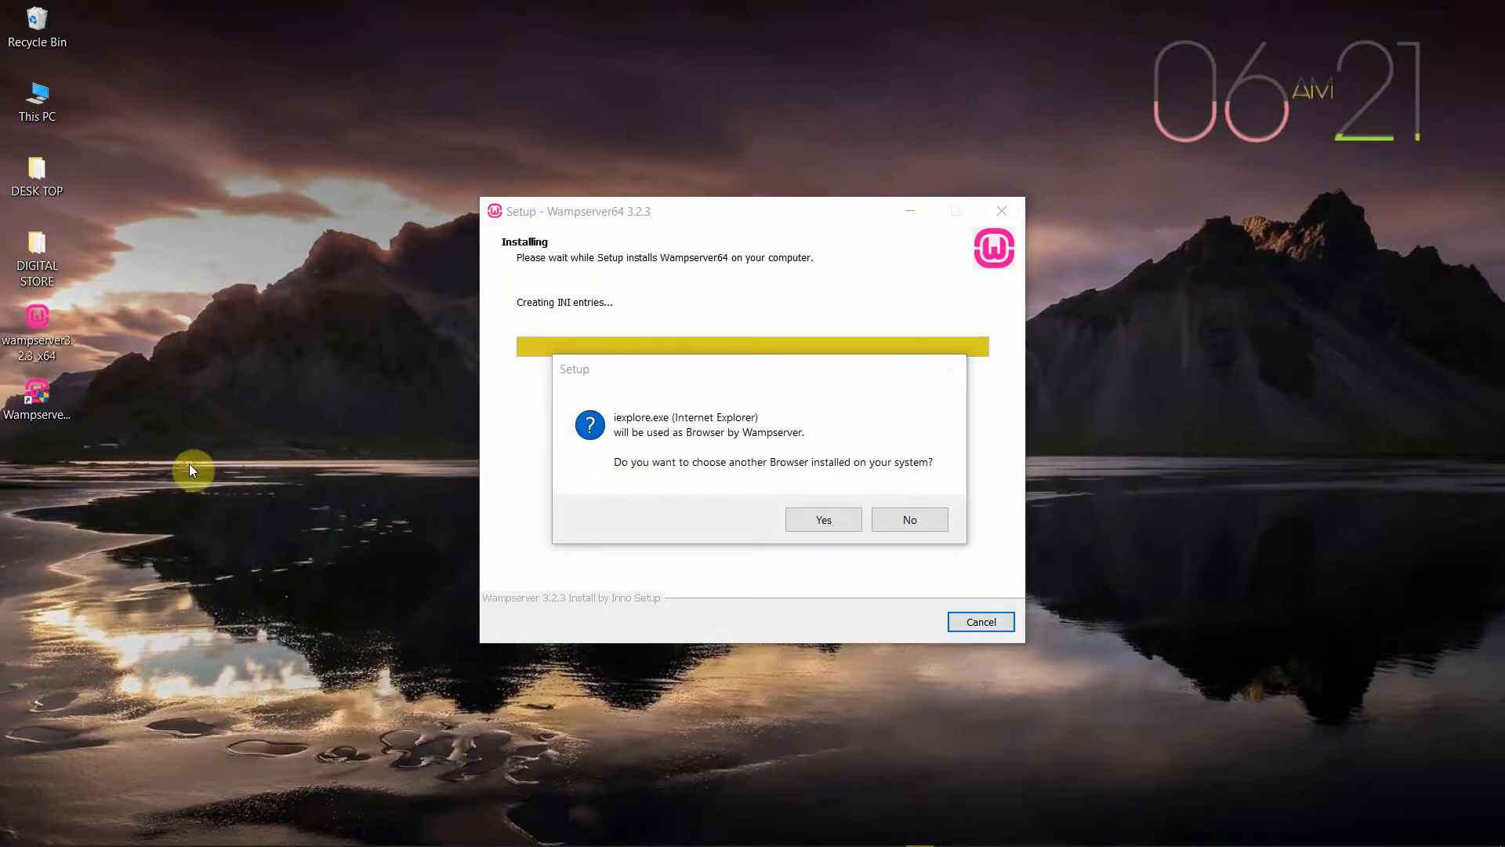
{"action": "left_click", "coordinate": [901, 520]}
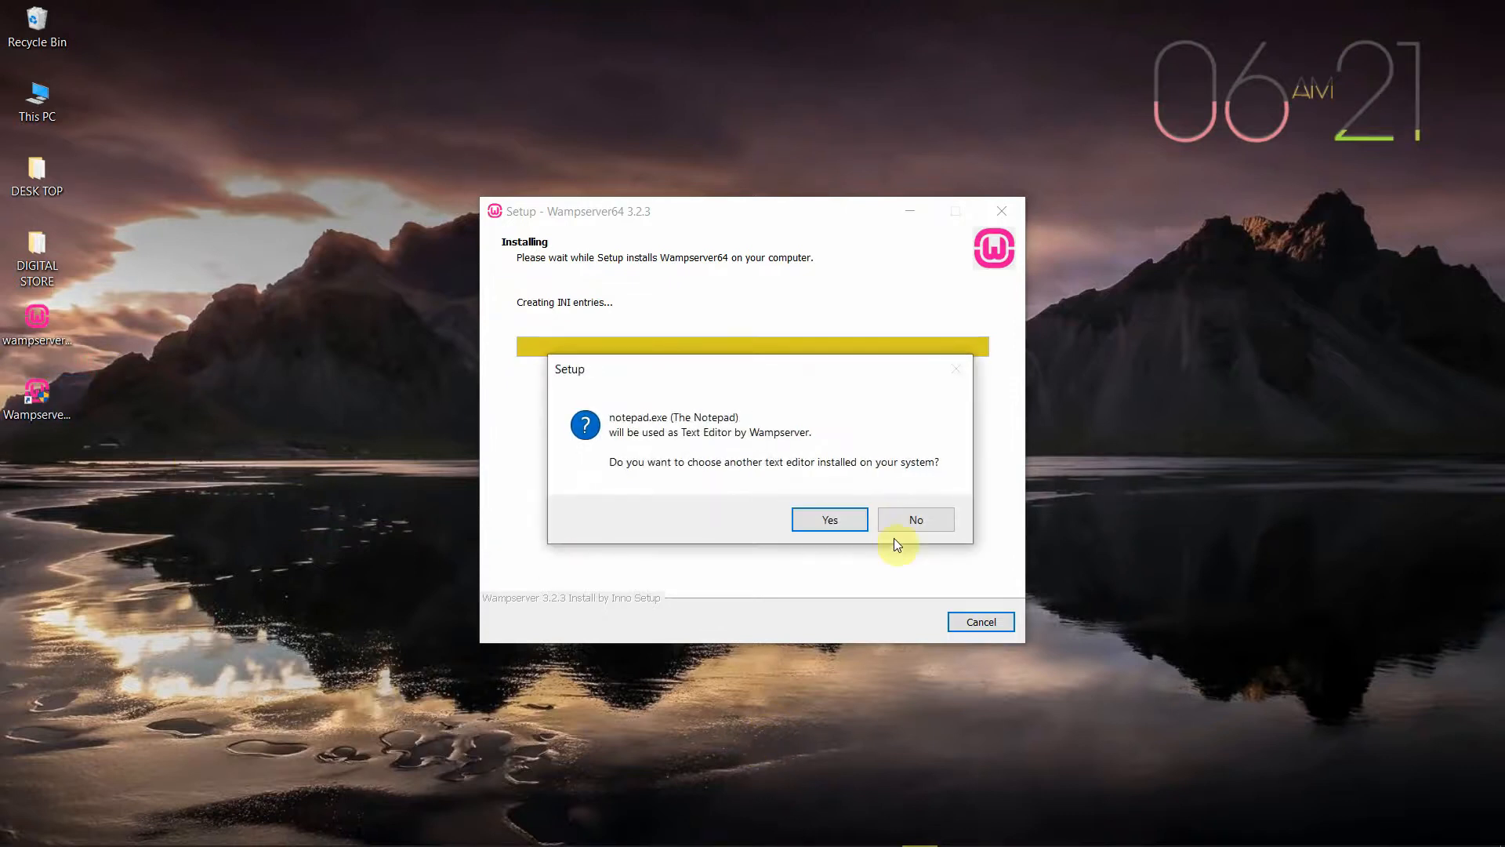
{"action": "left_click", "coordinate": [914, 518]}
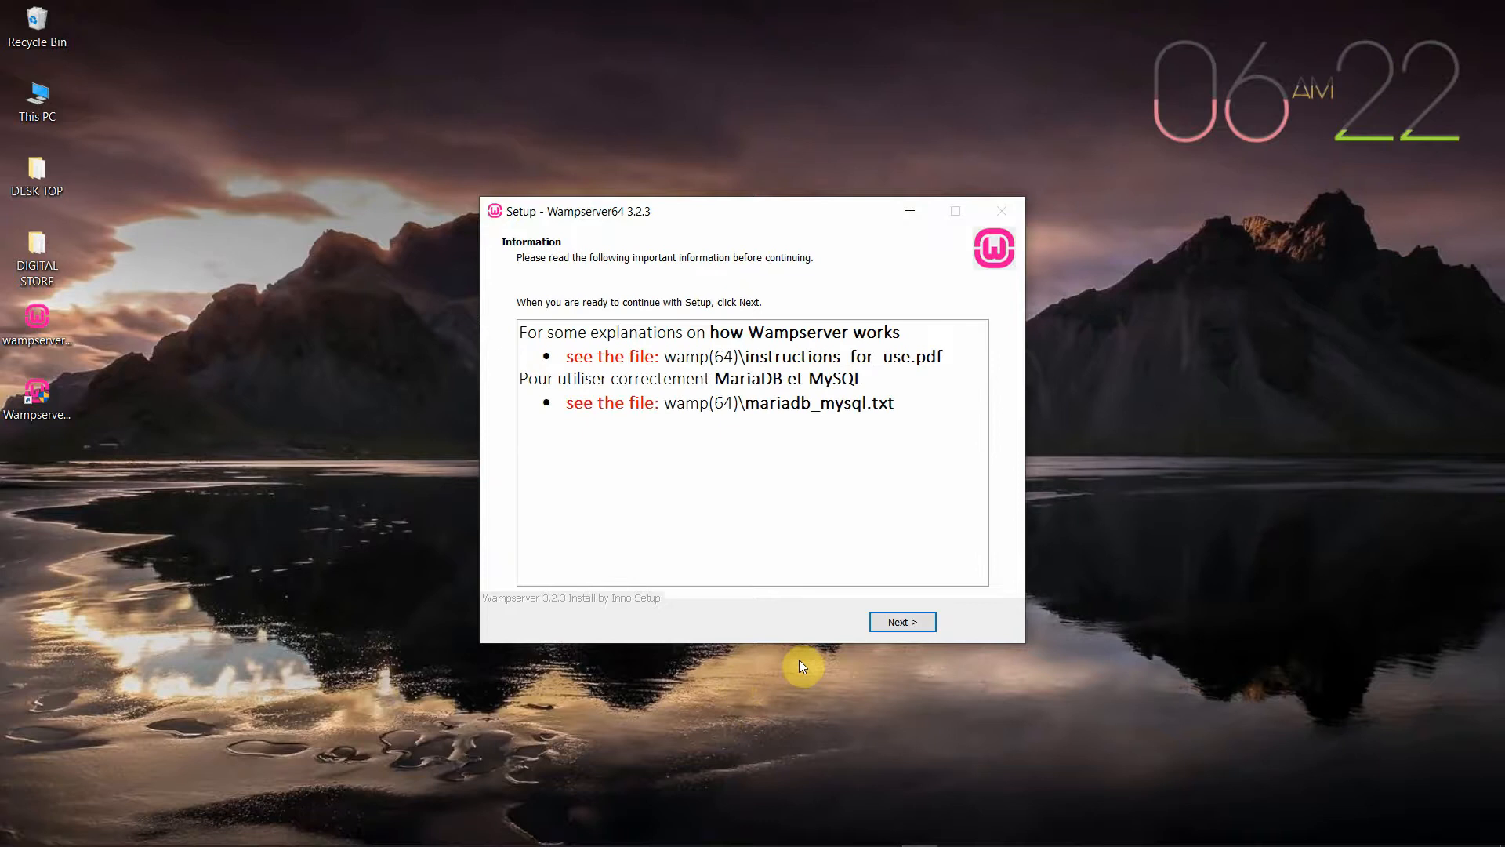
{"action": "left_click", "coordinate": [902, 623]}
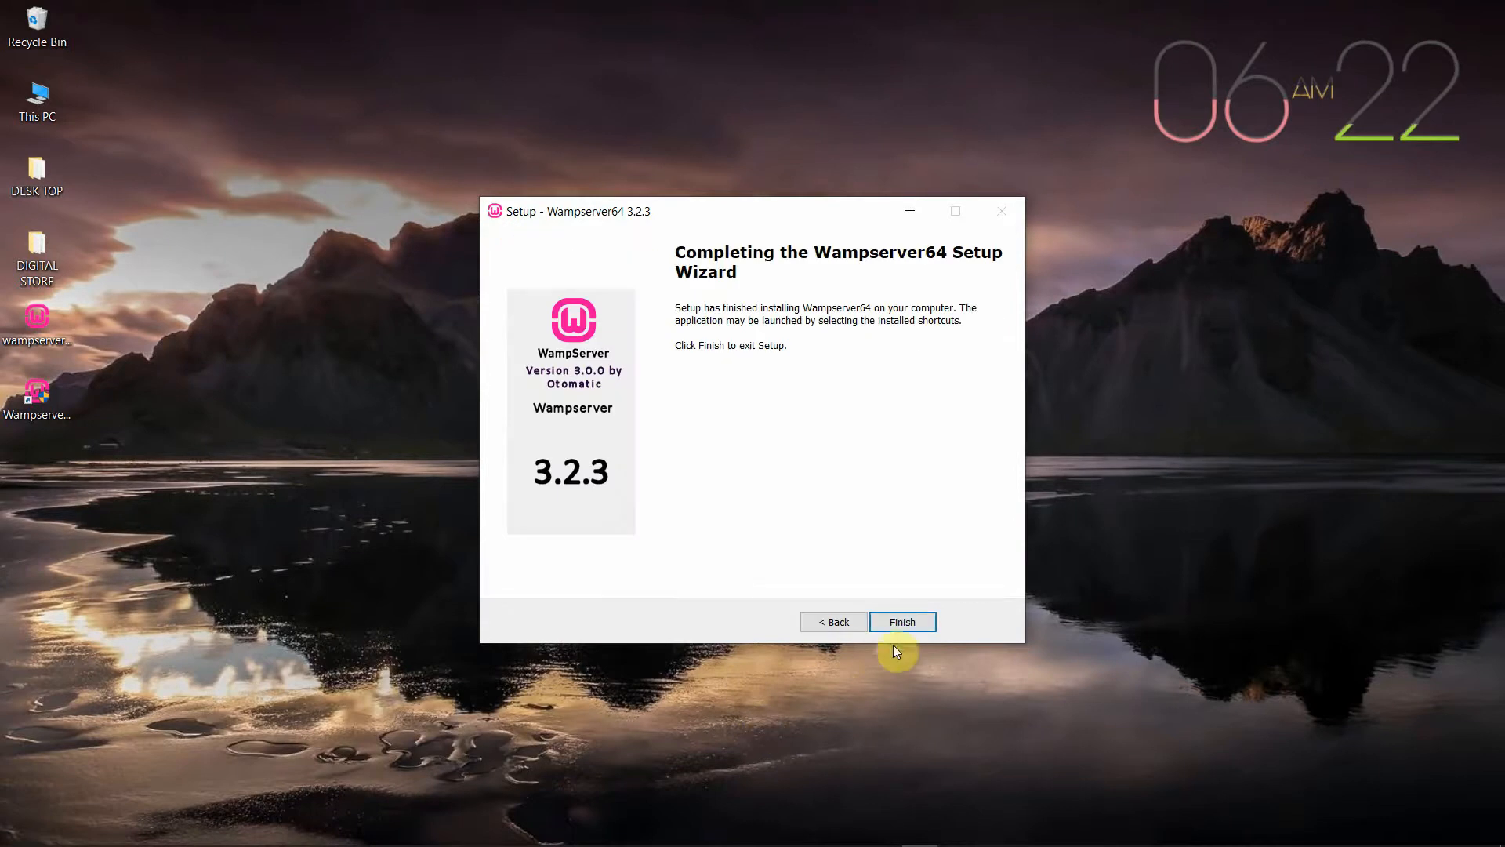
{"action": "left_click", "coordinate": [902, 623]}
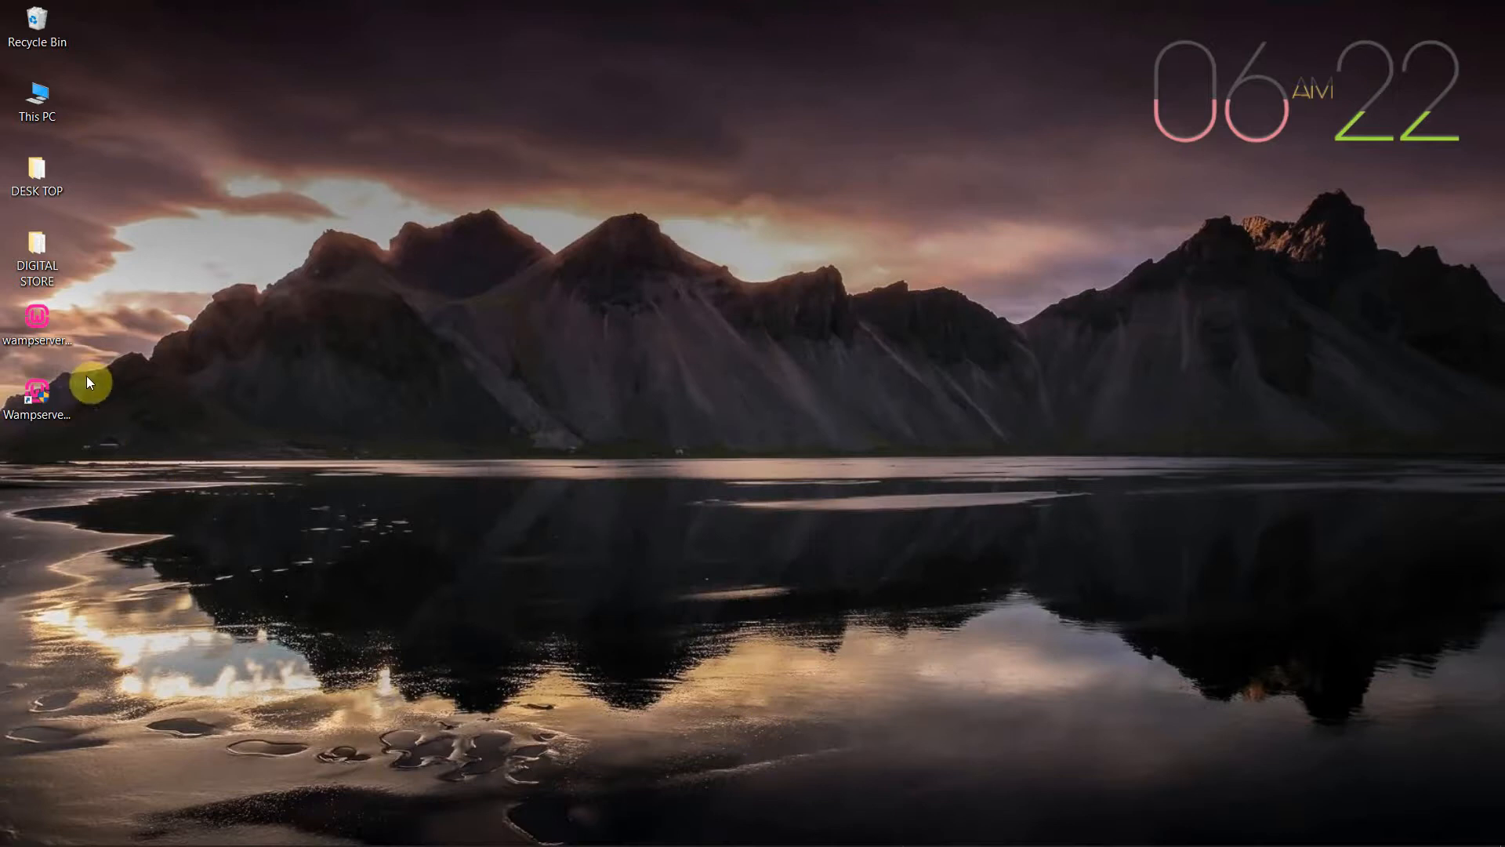
Start Wampserver64 from its desktop shortcut and confirm in the tray that all services run
{"action": "double_click", "coordinate": [45, 393]}
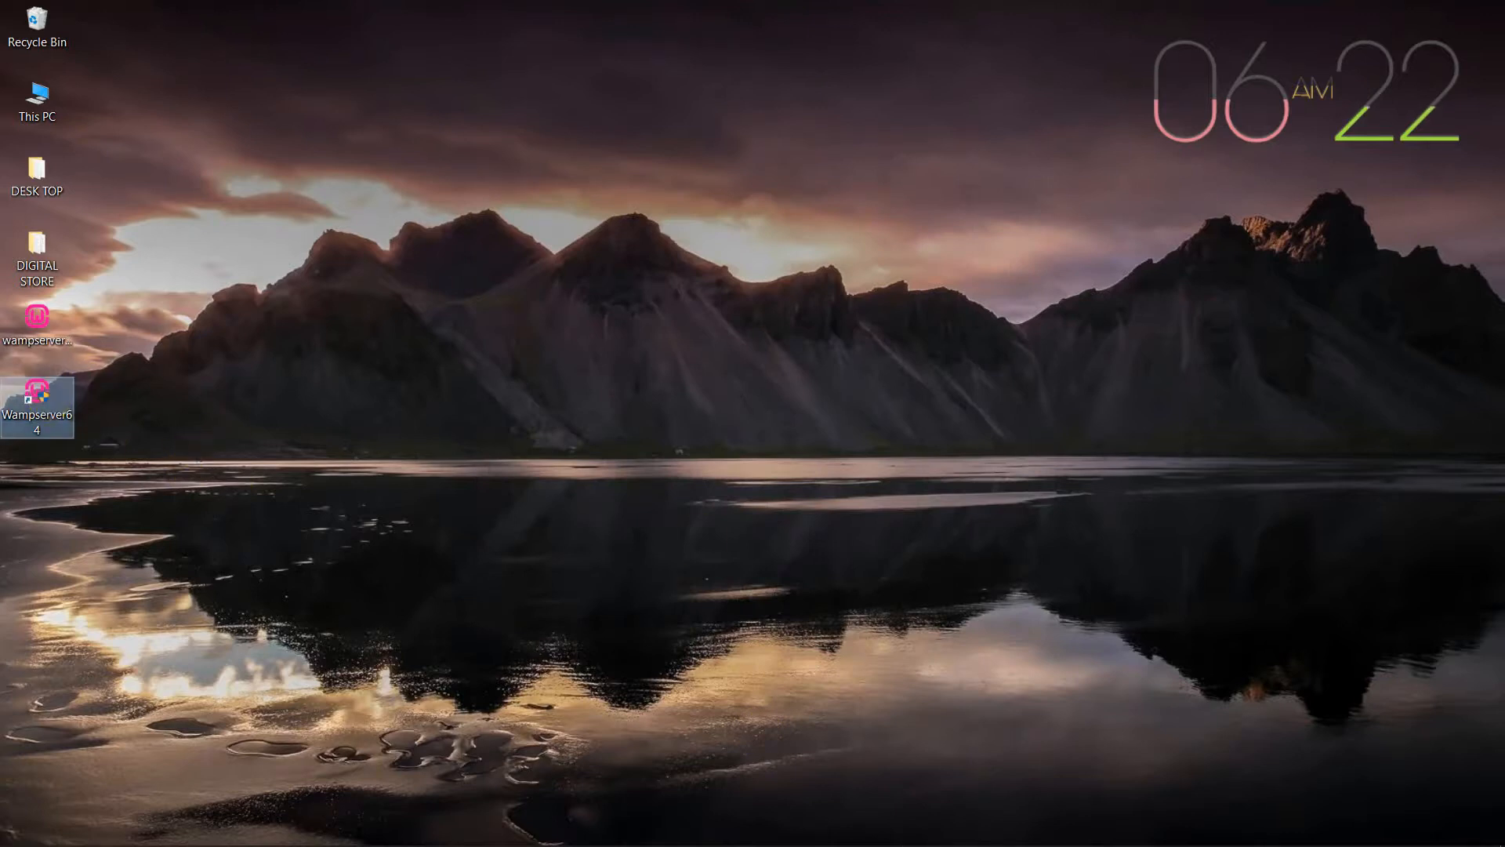
{"action": "left_click", "coordinate": [707, 655]}
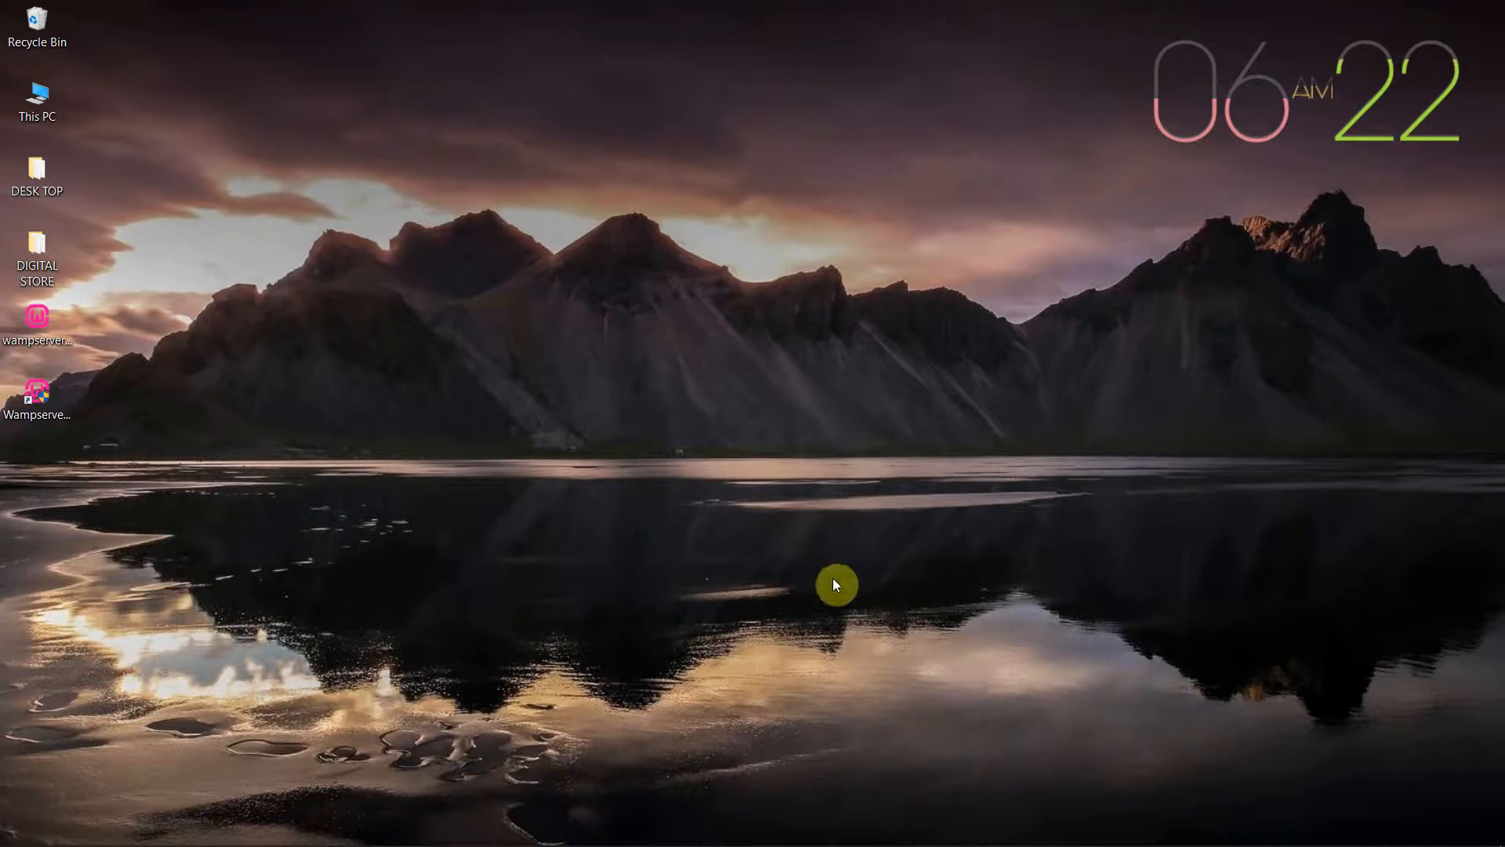
{"action": "mouse_move", "coordinate": [1180, 844]}
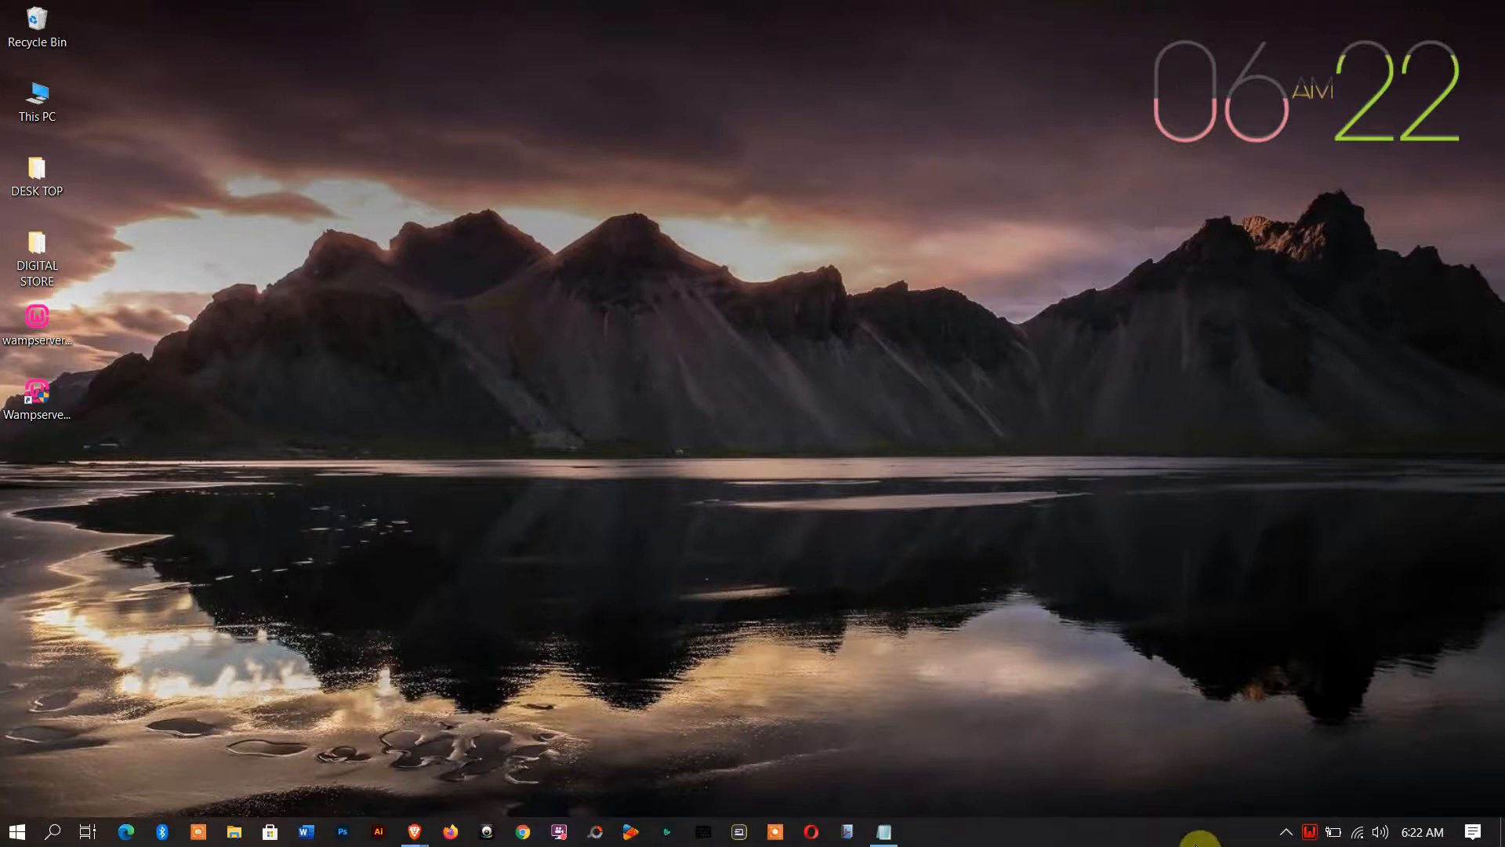
{"action": "left_click", "coordinate": [1307, 832]}
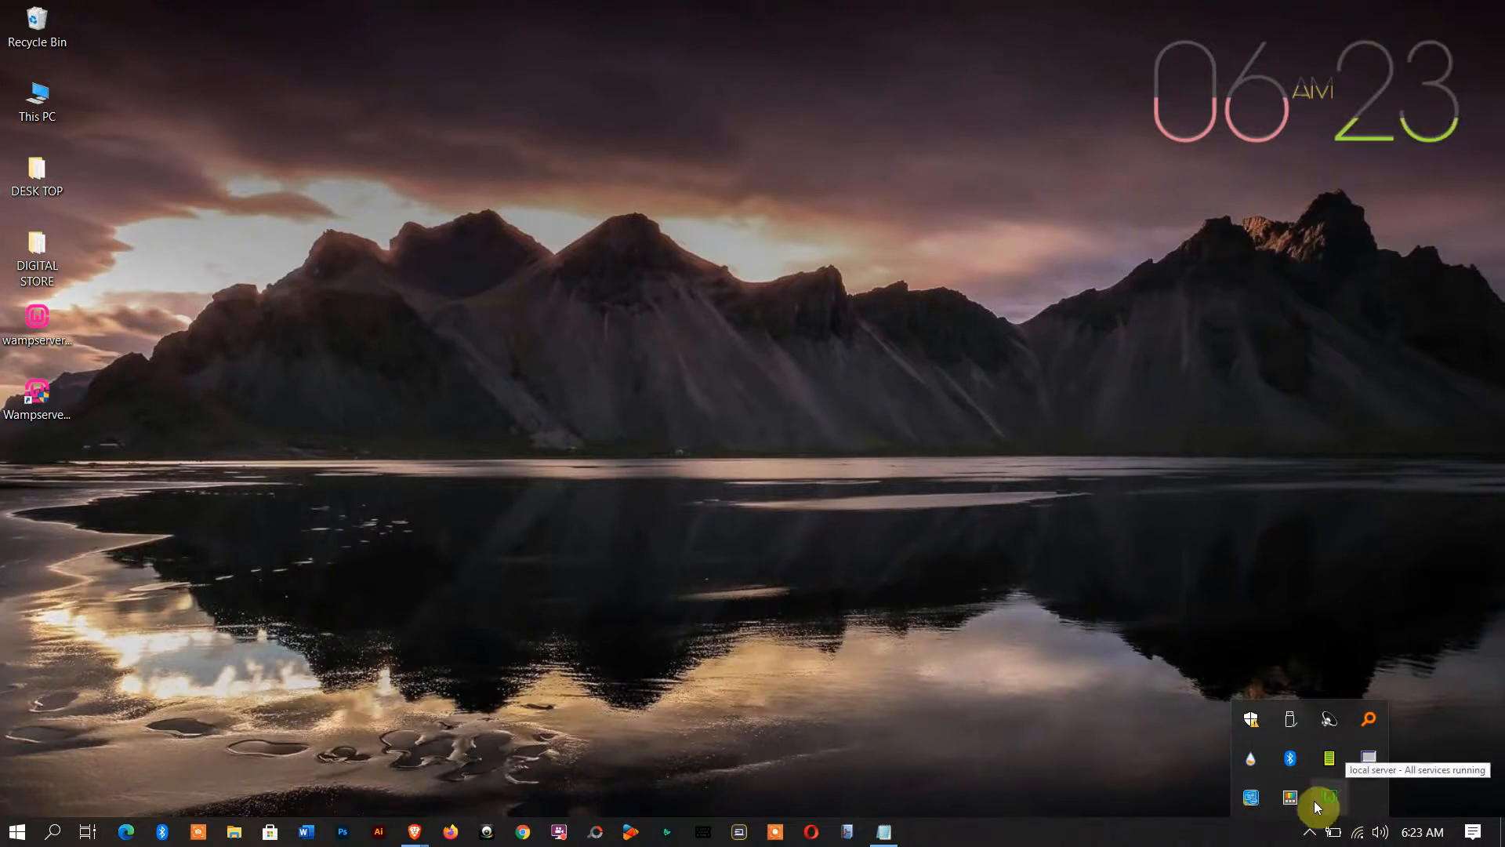
{"action": "left_click", "coordinate": [969, 703]}
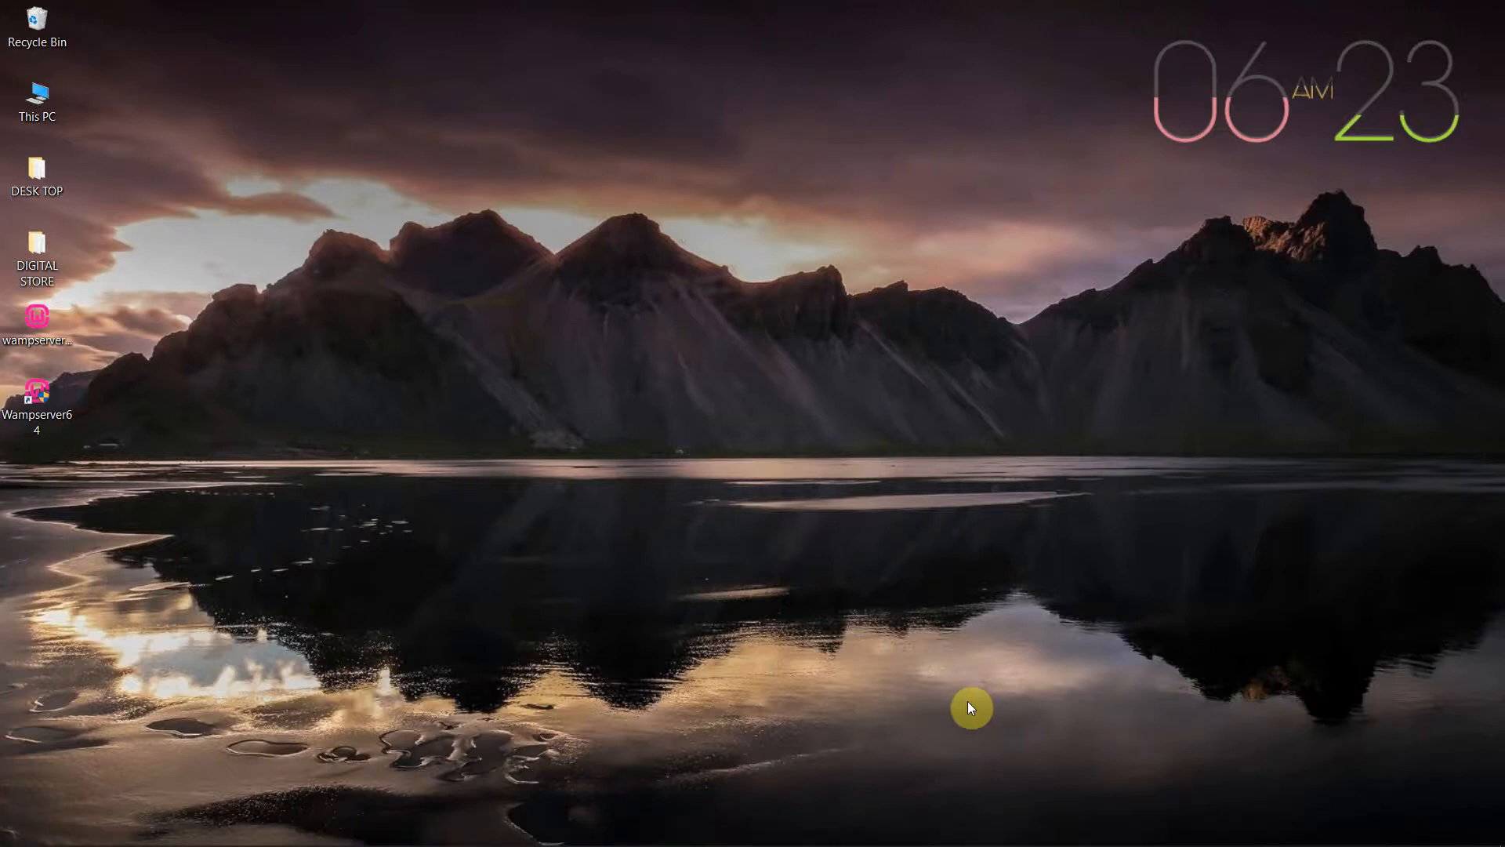
Bring Brave back and load localhost in the address bar
{"action": "mouse_move", "coordinate": [416, 843]}
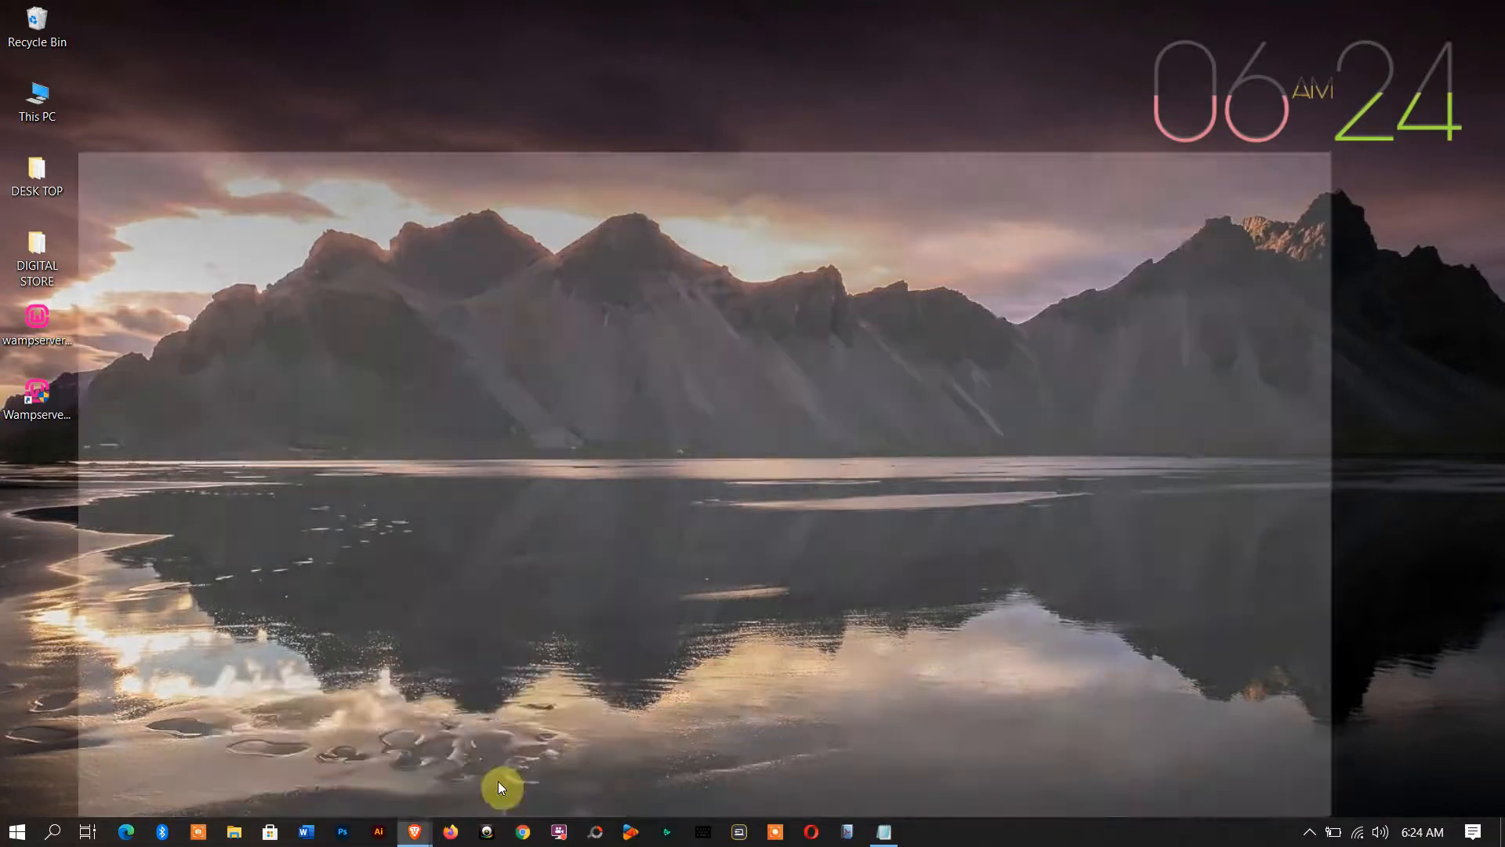
{"action": "left_click", "coordinate": [497, 781]}
{"action": "left_click", "coordinate": [342, 43]}
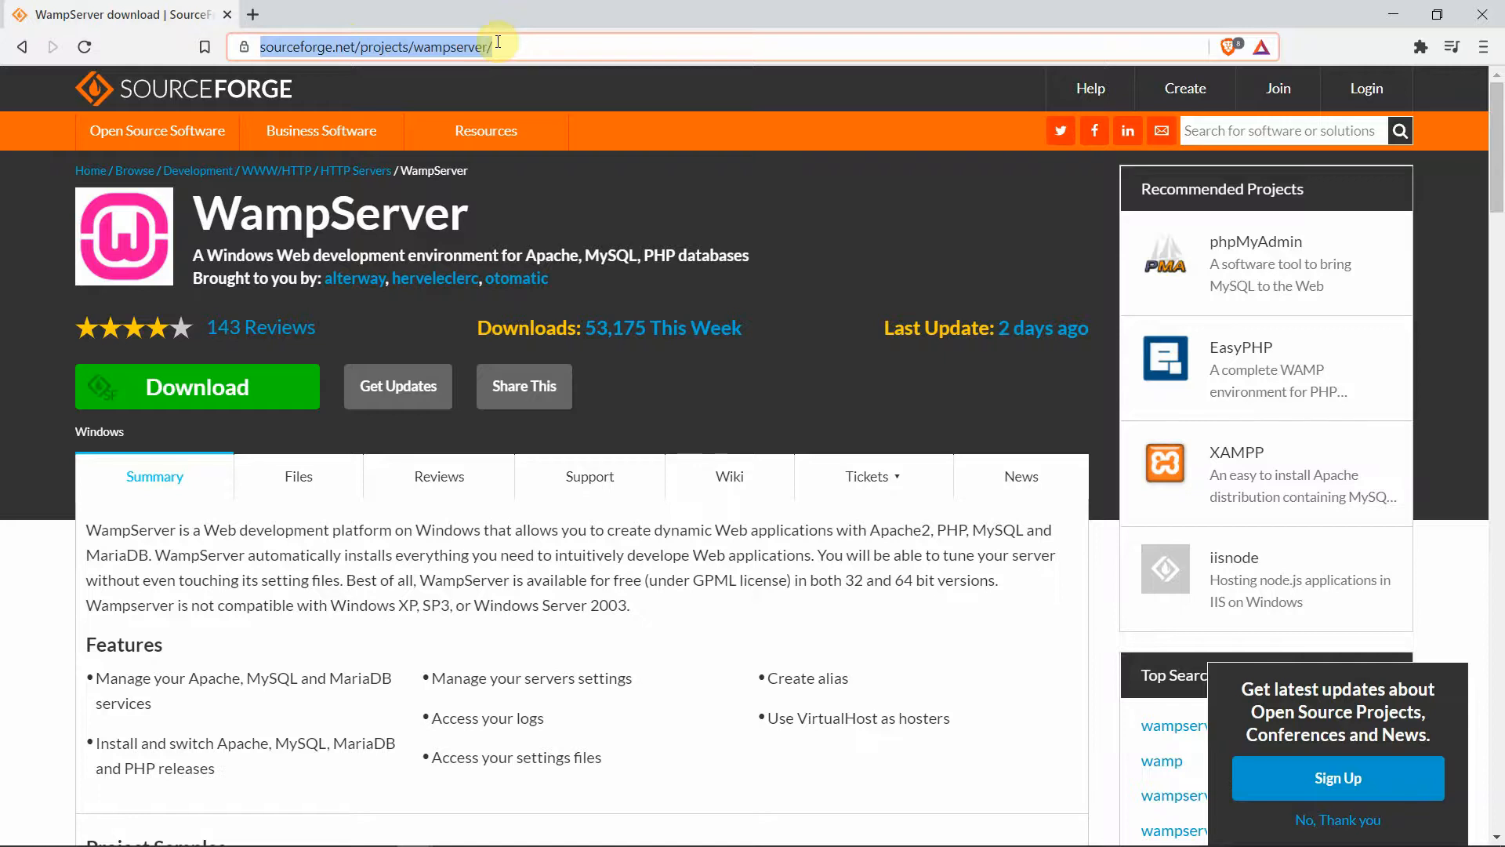
{"action": "type", "text": "lo"}
{"action": "key", "text": "Return"}
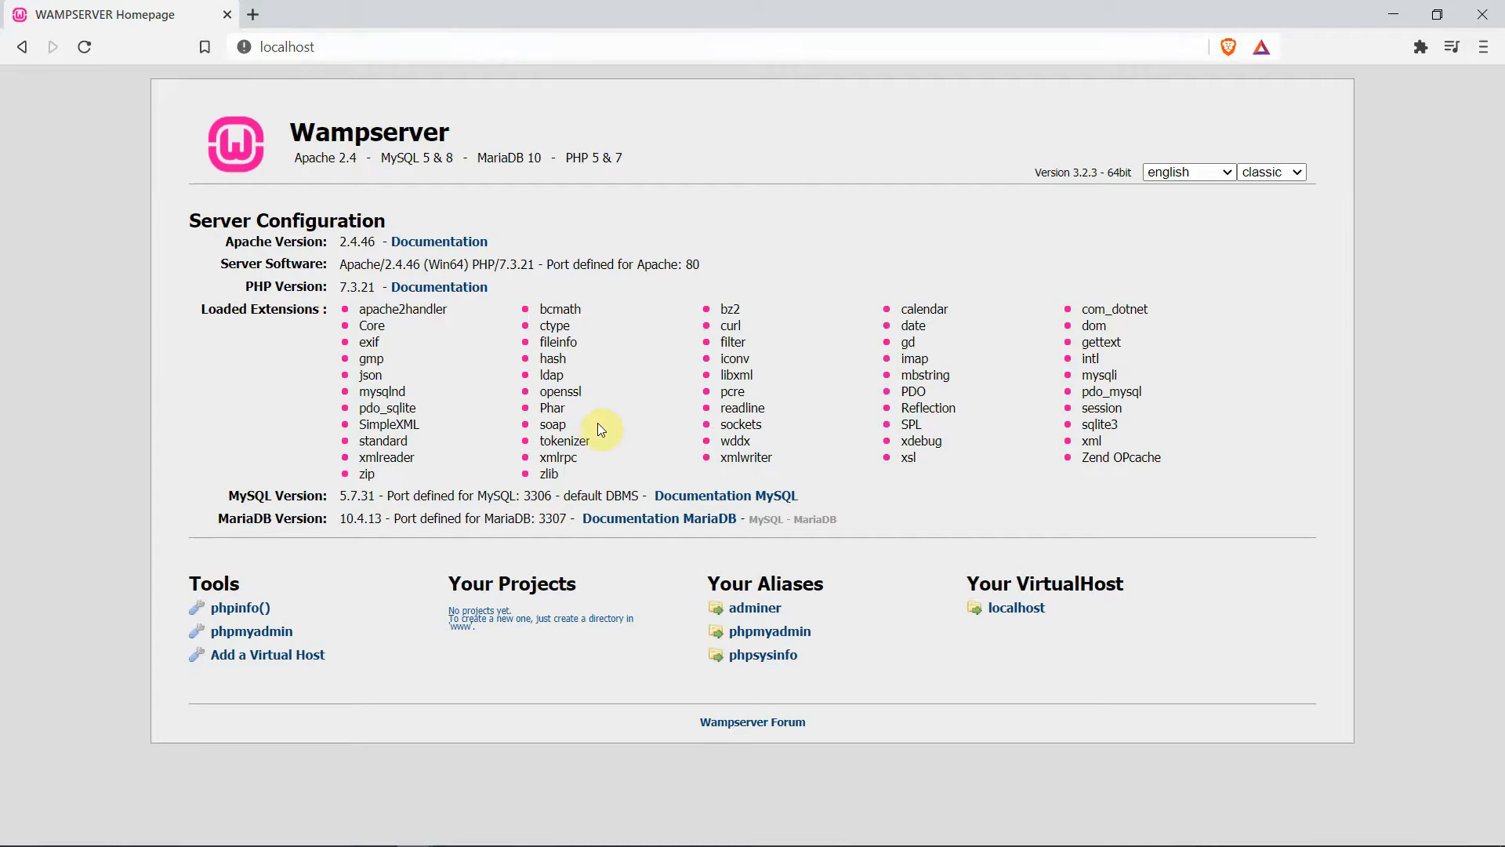
Open phpMyAdmin in a new tab and log in with username root
{"action": "right_click", "coordinate": [249, 631]}
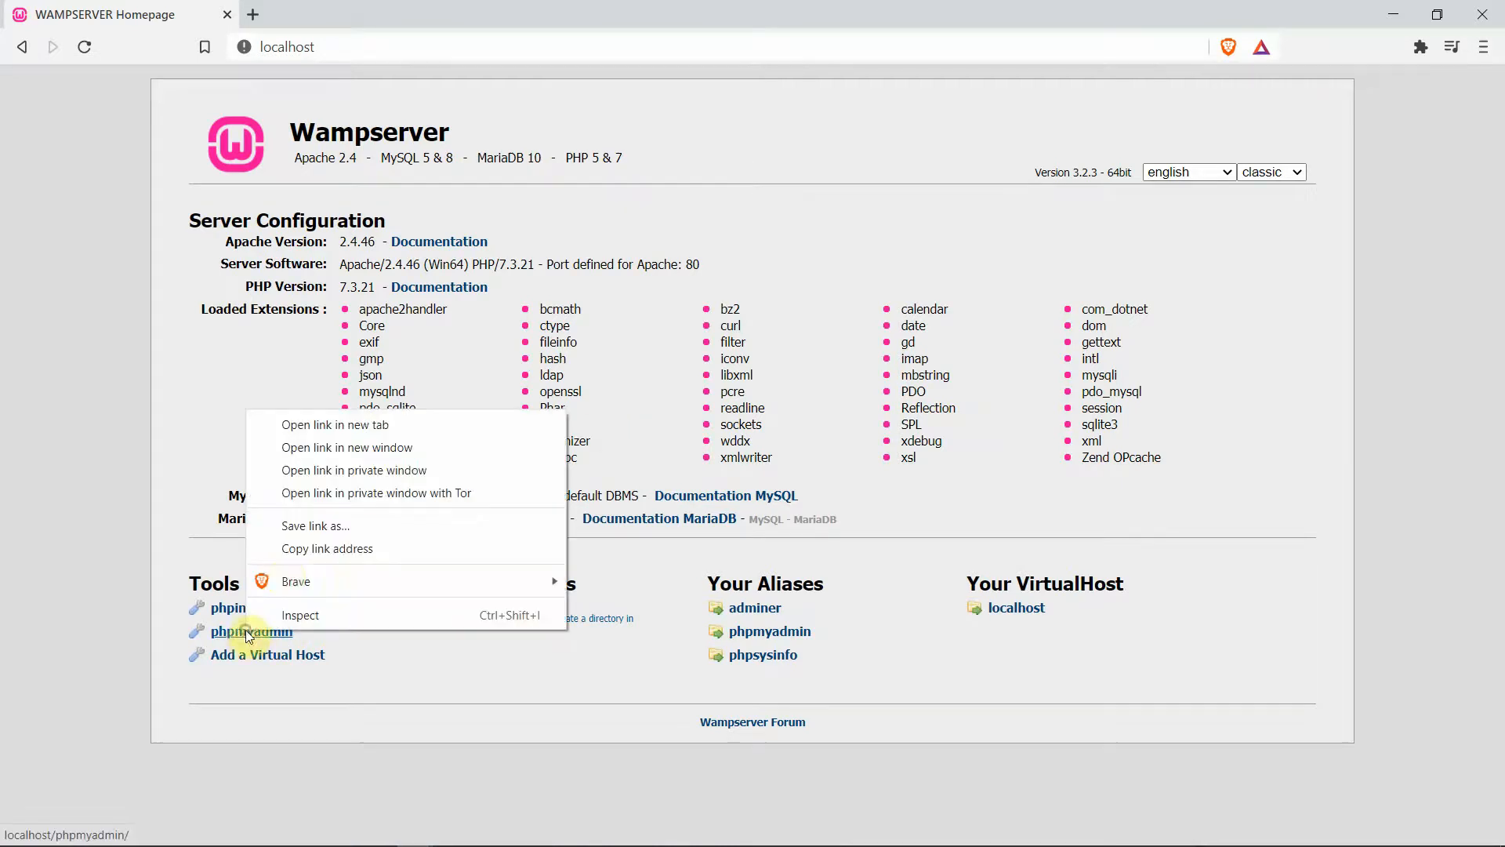
{"action": "left_click", "coordinate": [350, 426]}
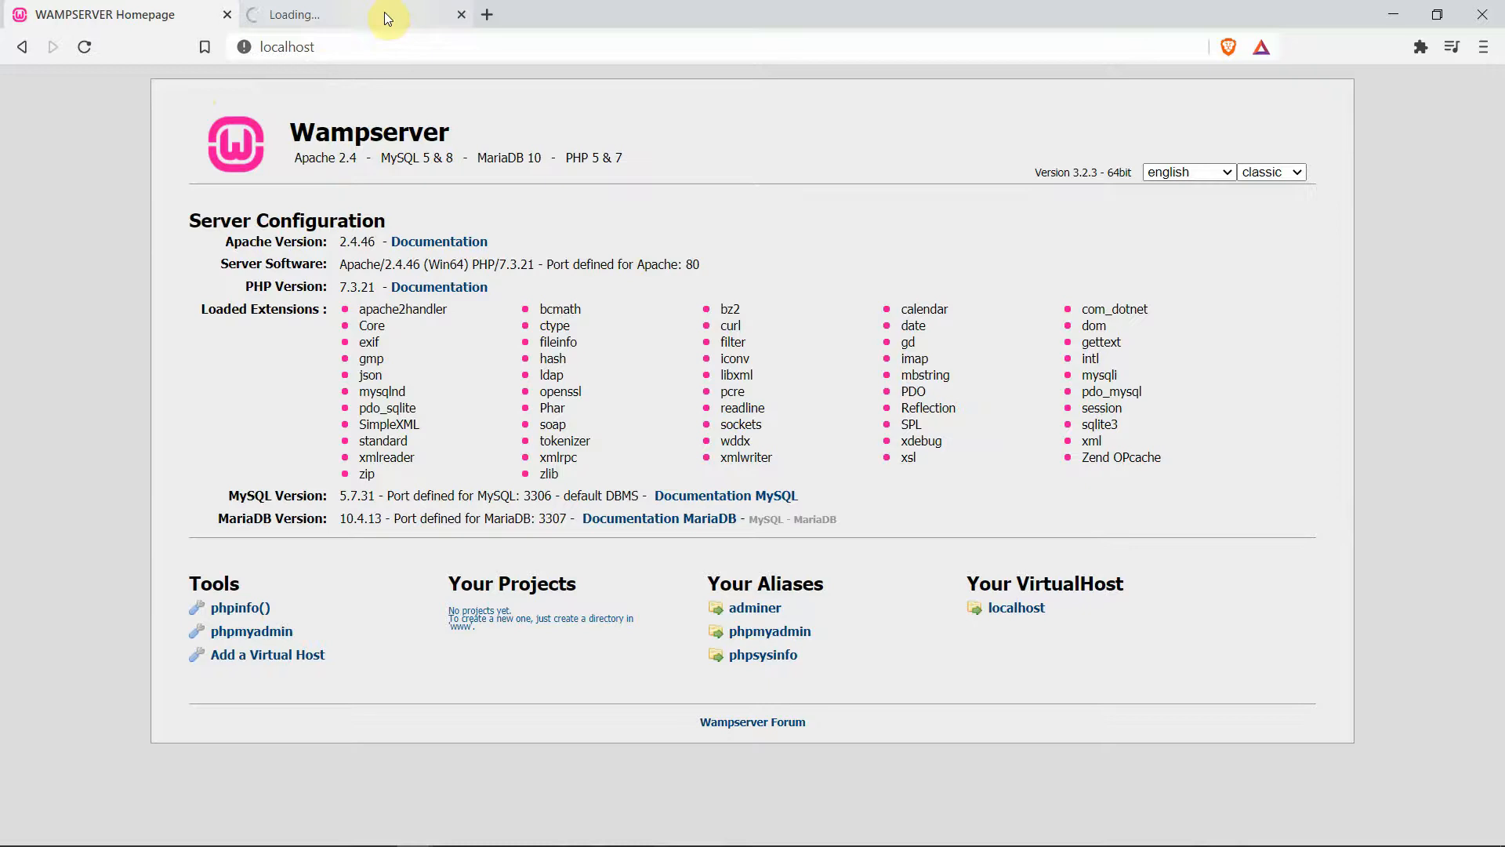
{"action": "left_click", "coordinate": [330, 18]}
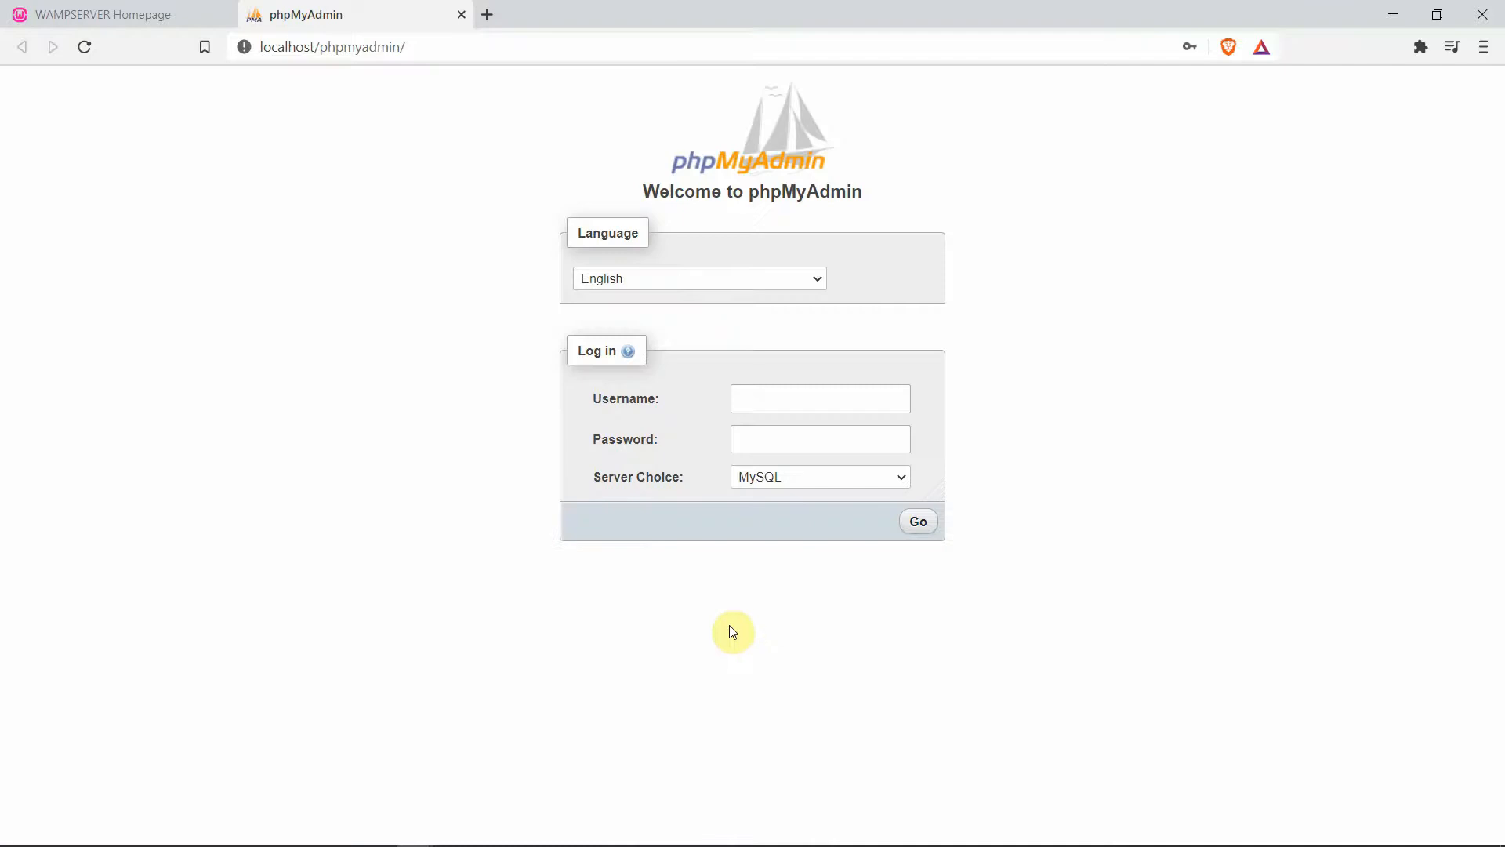
{"action": "left_click", "coordinate": [767, 397]}
{"action": "type", "text": "root"}
{"action": "left_click", "coordinate": [918, 521]}
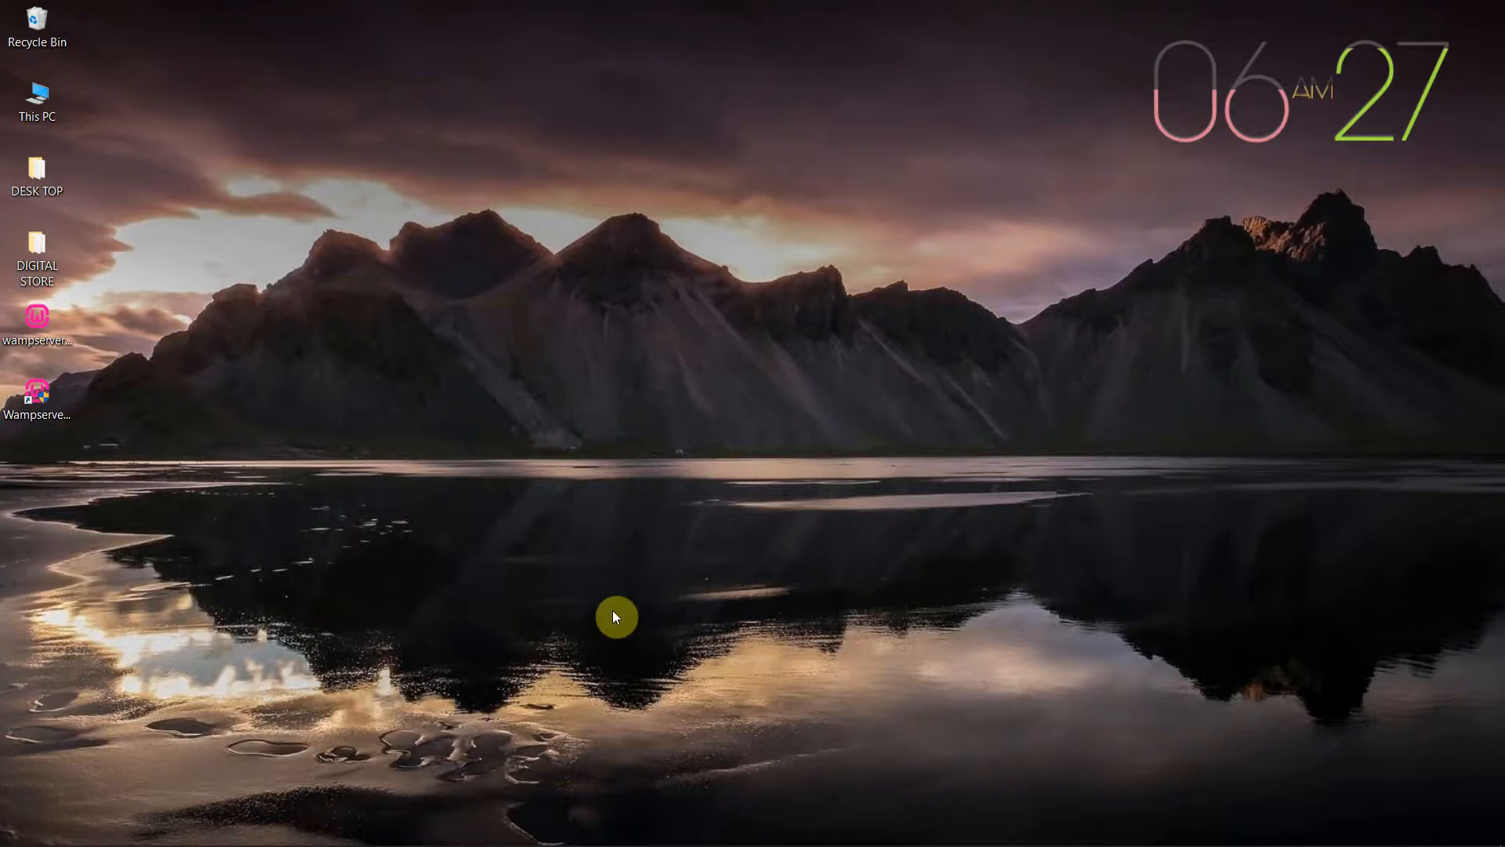
Open the official PrestaShop website from the search results and go to its download page
{"action": "mouse_move", "coordinate": [521, 843]}
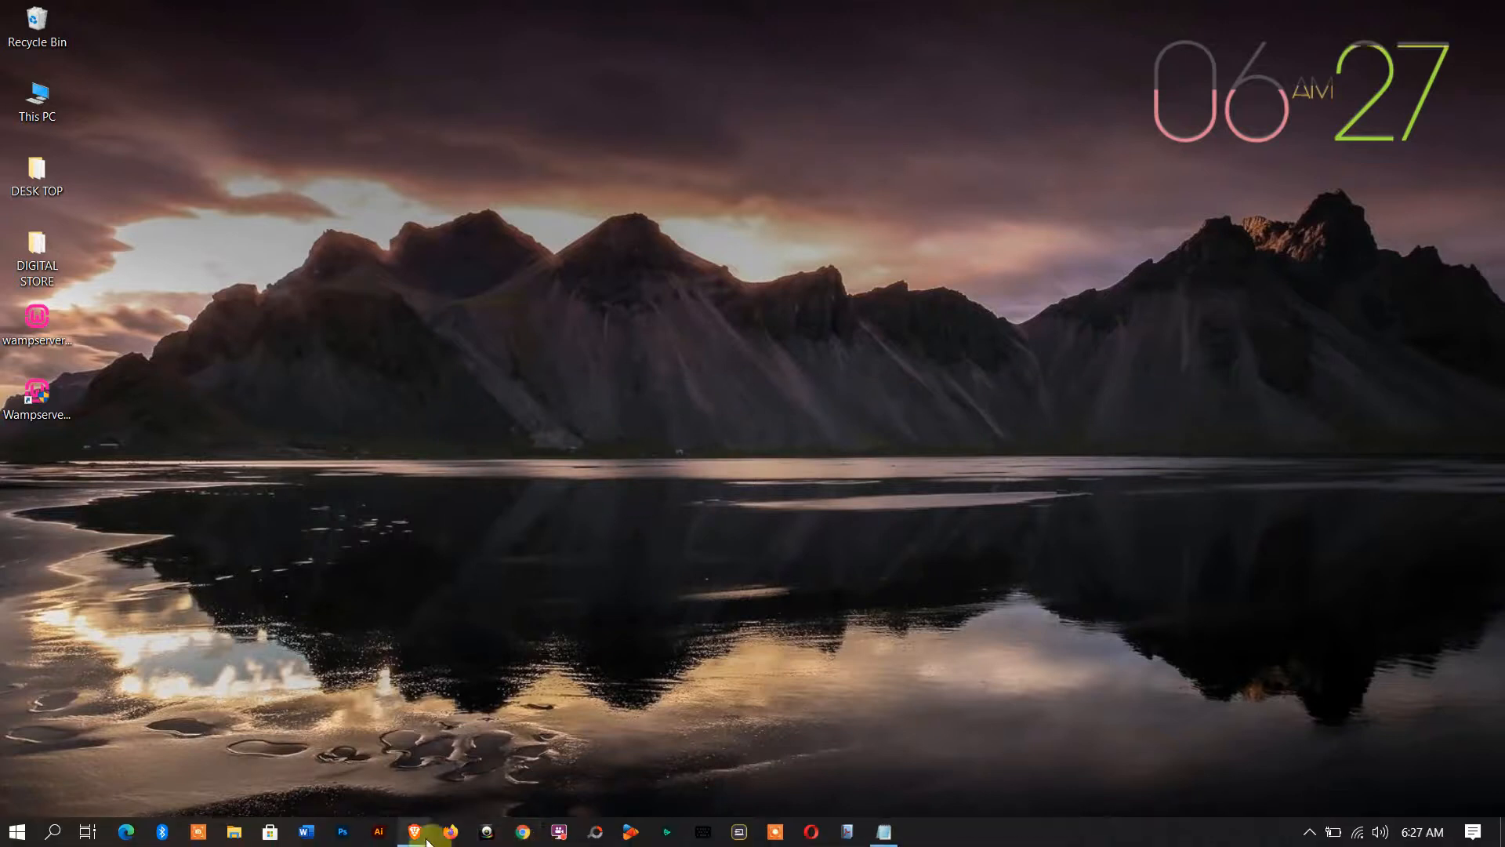
{"action": "mouse_move", "coordinate": [427, 841]}
{"action": "left_click", "coordinate": [504, 779]}
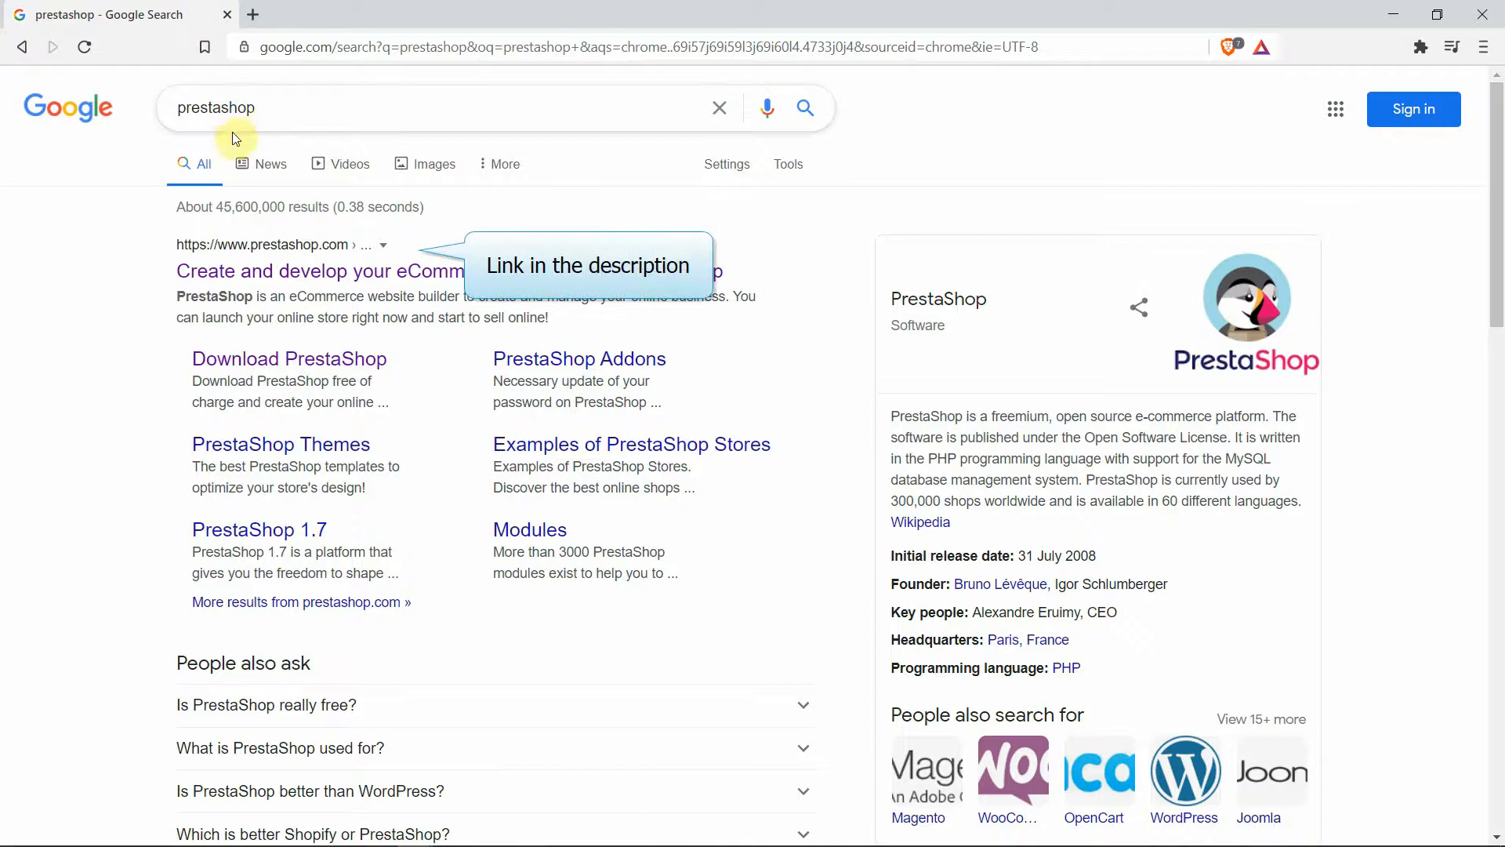
{"action": "left_click", "coordinate": [427, 277]}
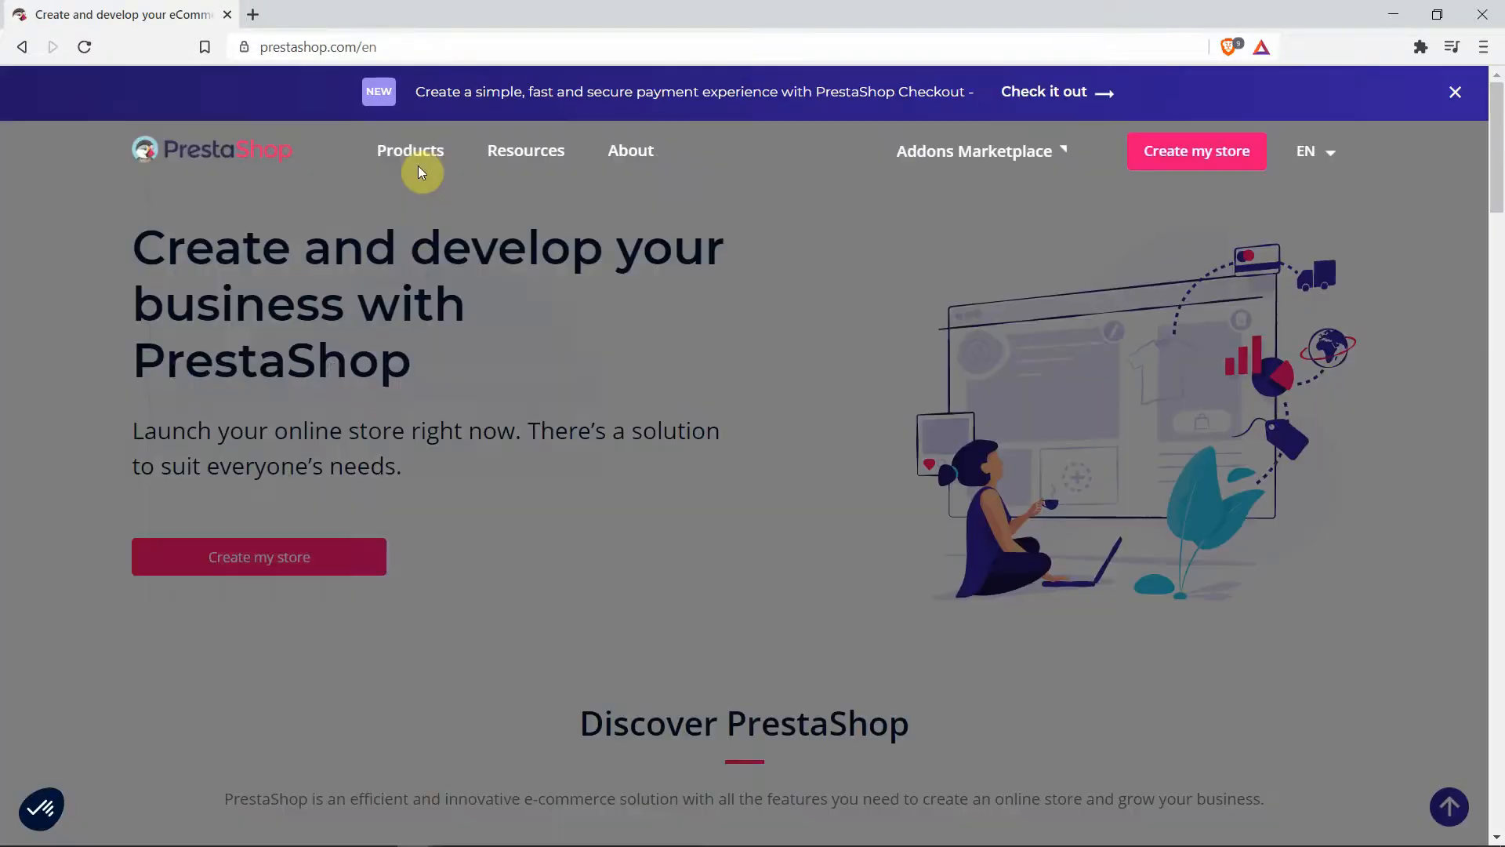
{"action": "mouse_move", "coordinate": [417, 149]}
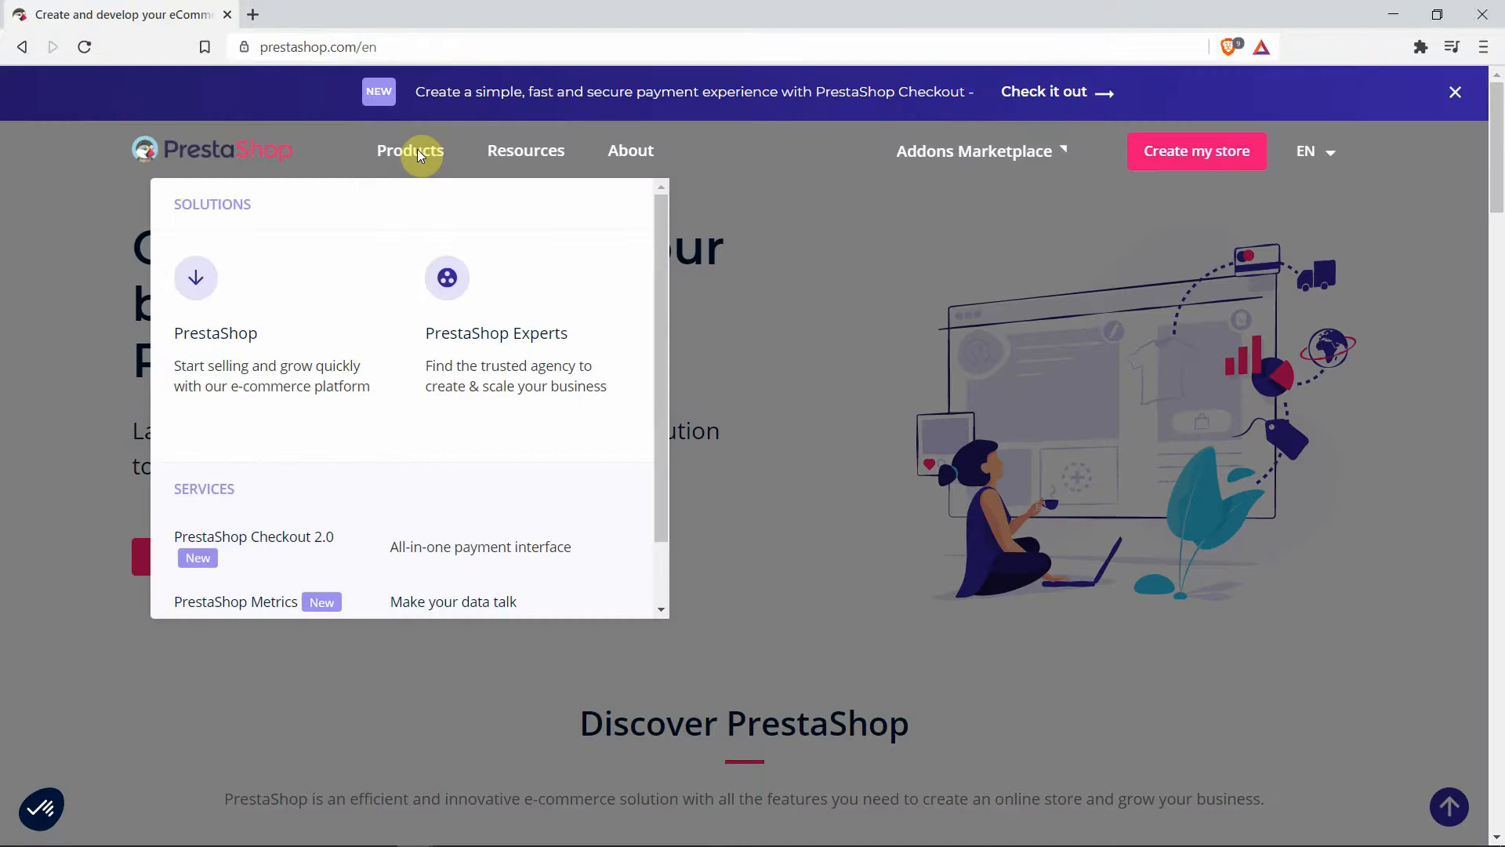
{"action": "left_click", "coordinate": [317, 386]}
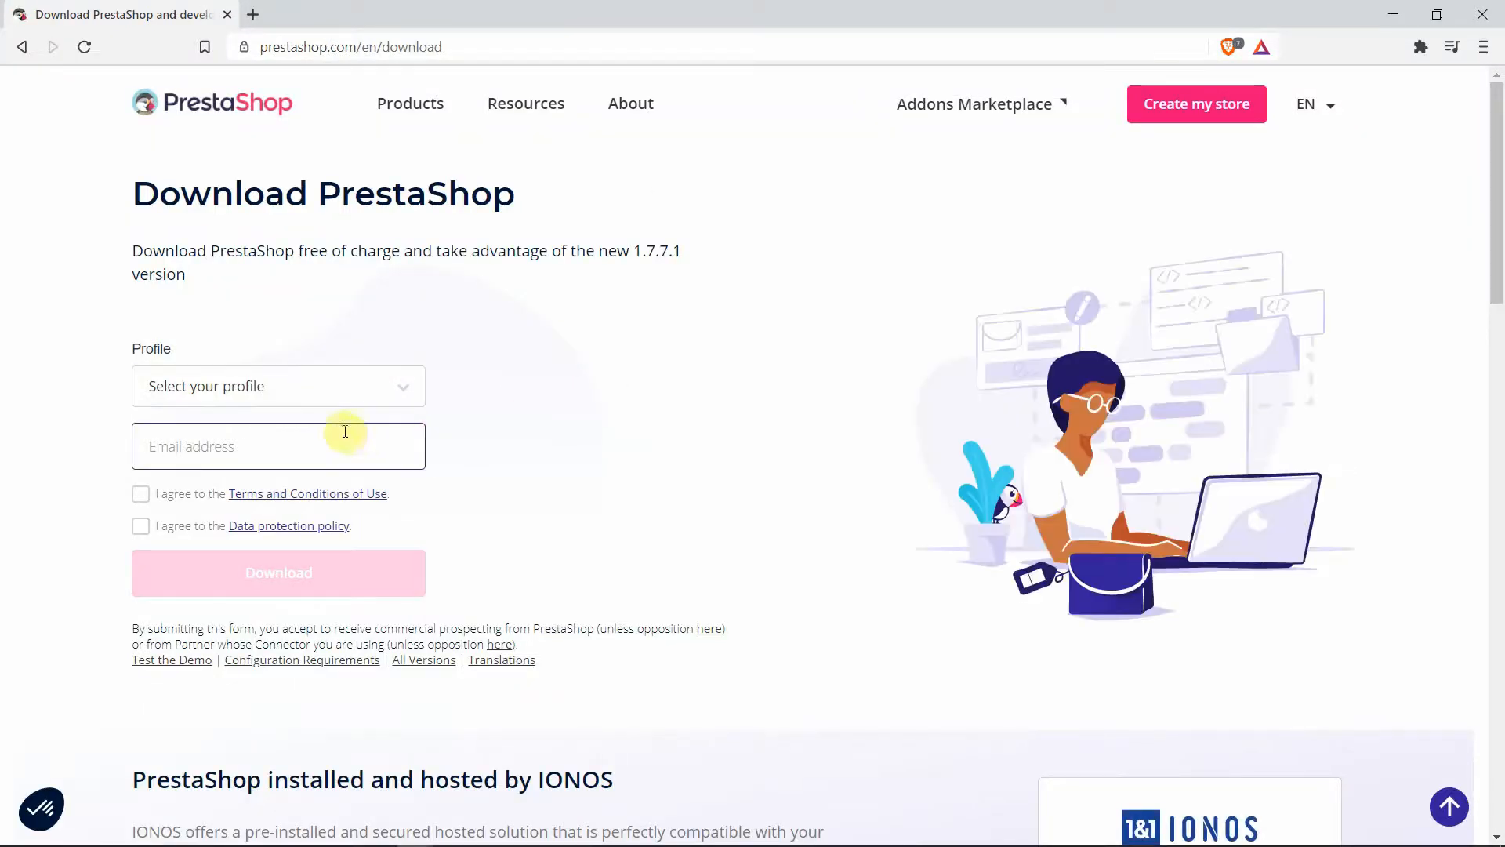
Choose the Freelance profile, enter the e-mail, accept both policies, and save the zip to Desktop
{"action": "left_click", "coordinate": [340, 387]}
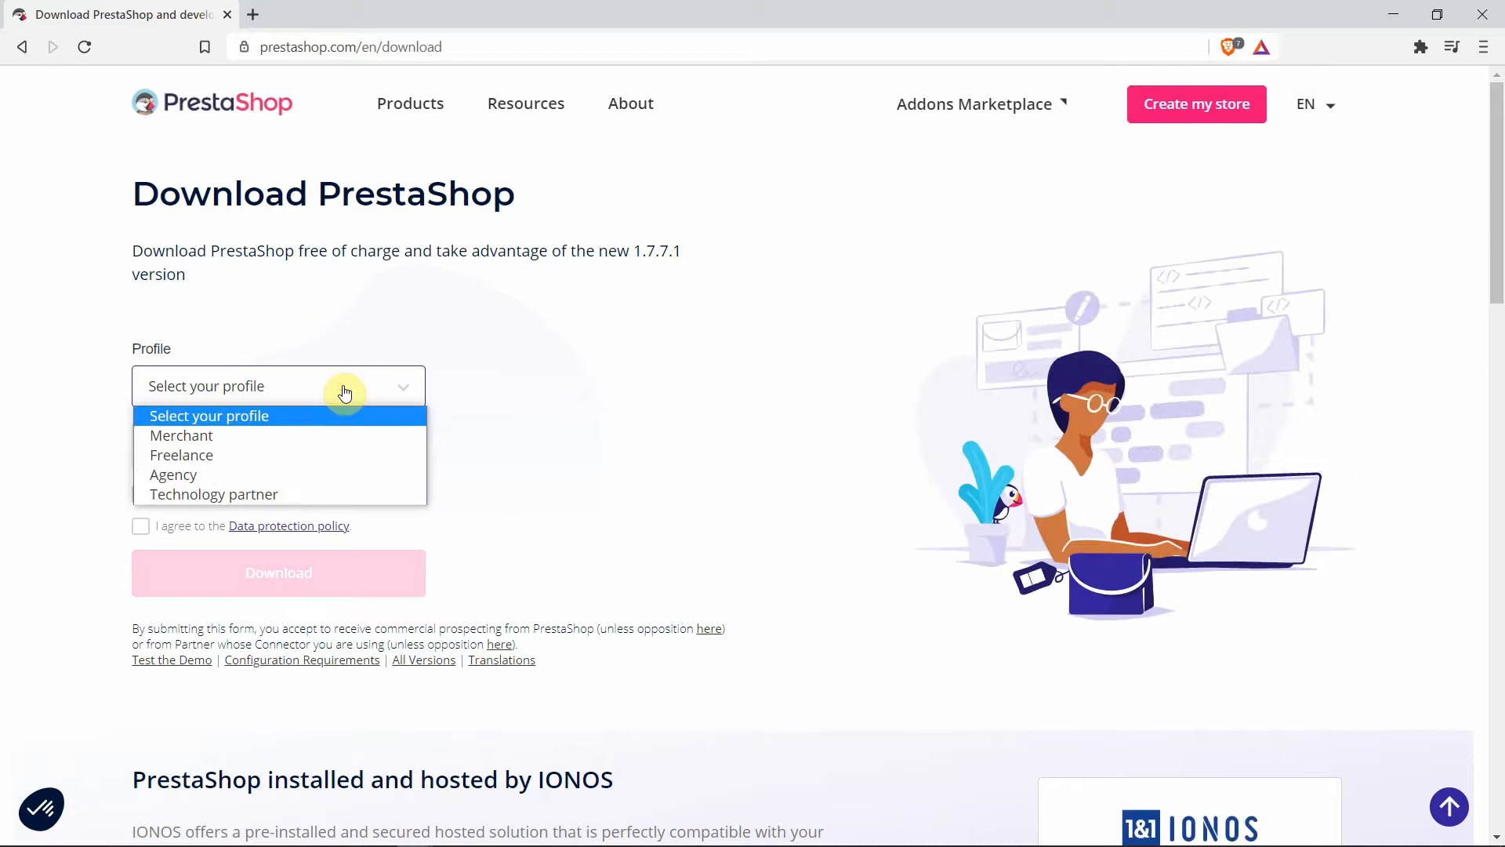
{"action": "left_click", "coordinate": [241, 458]}
{"action": "left_click", "coordinate": [219, 443]}
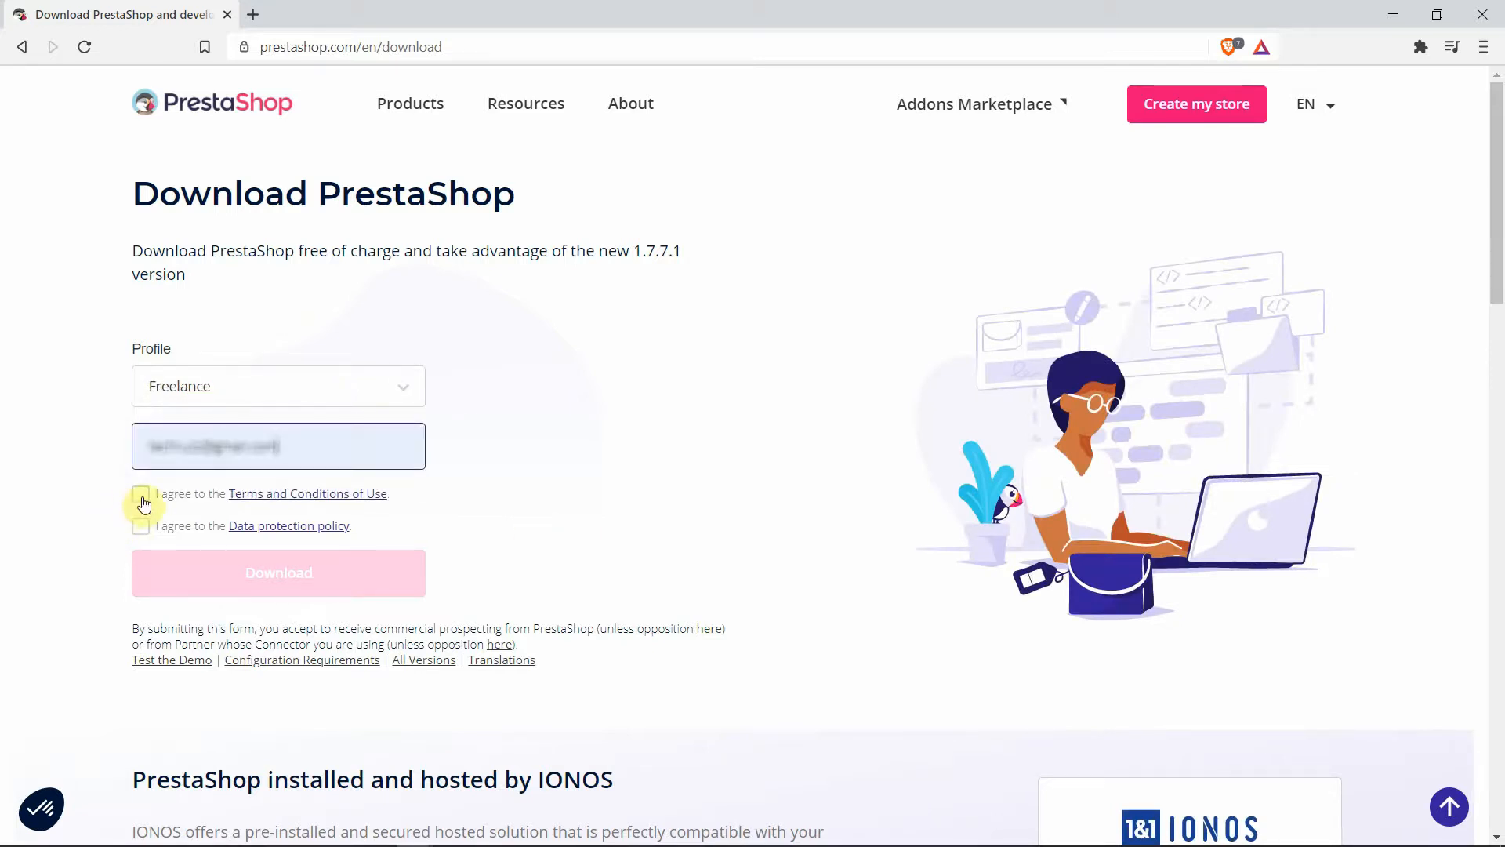
{"action": "left_click", "coordinate": [142, 500]}
{"action": "left_click", "coordinate": [139, 526]}
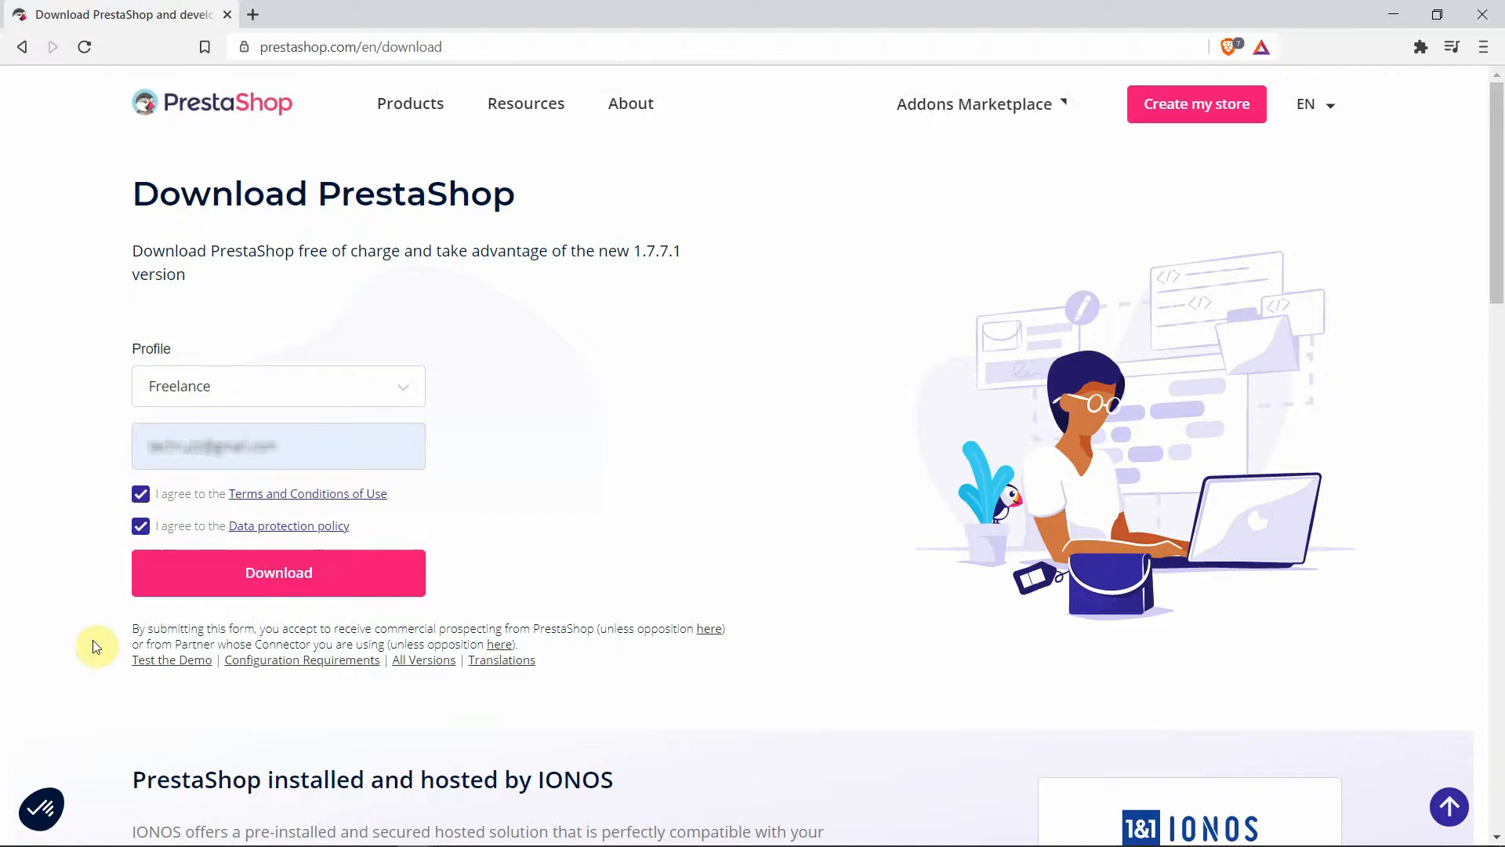
{"action": "left_click", "coordinate": [298, 579]}
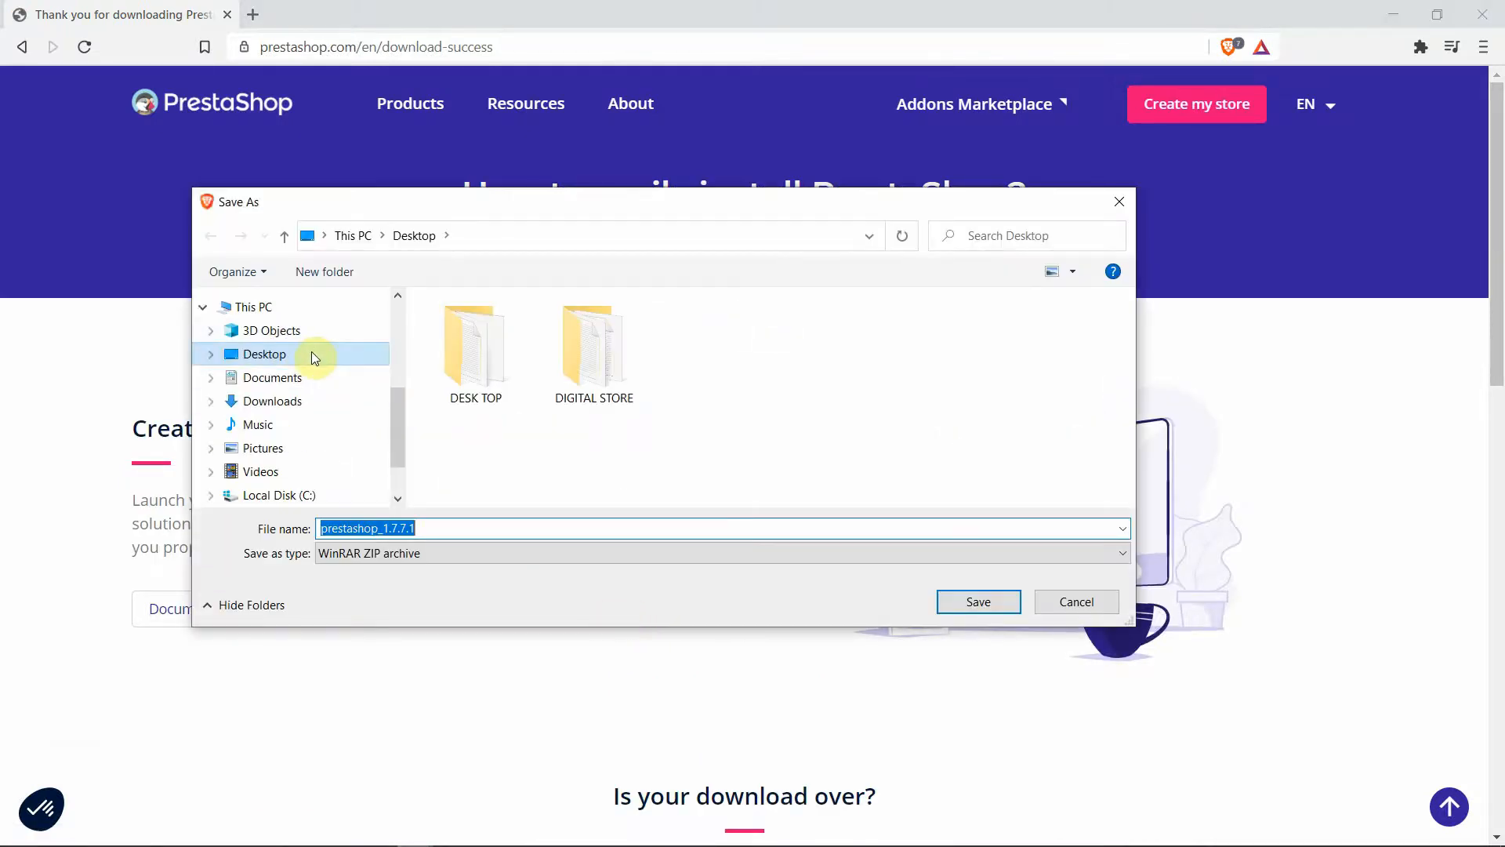
{"action": "left_click", "coordinate": [312, 352]}
{"action": "left_click", "coordinate": [980, 601]}
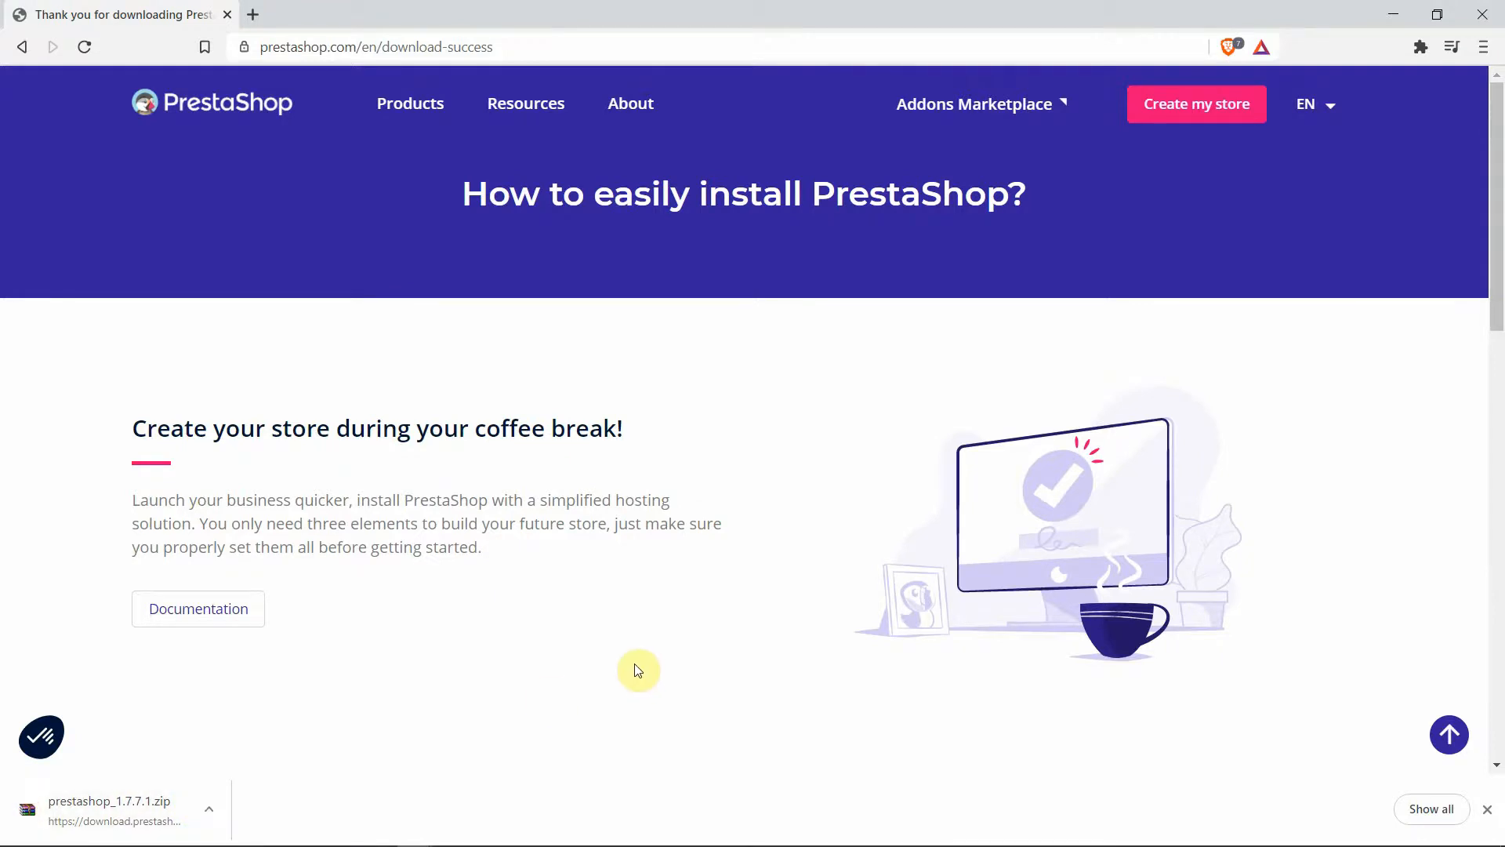
Extract the prestashop_1.7.7.1 zip directly onto the desktop
{"action": "left_click", "coordinate": [1393, 15]}
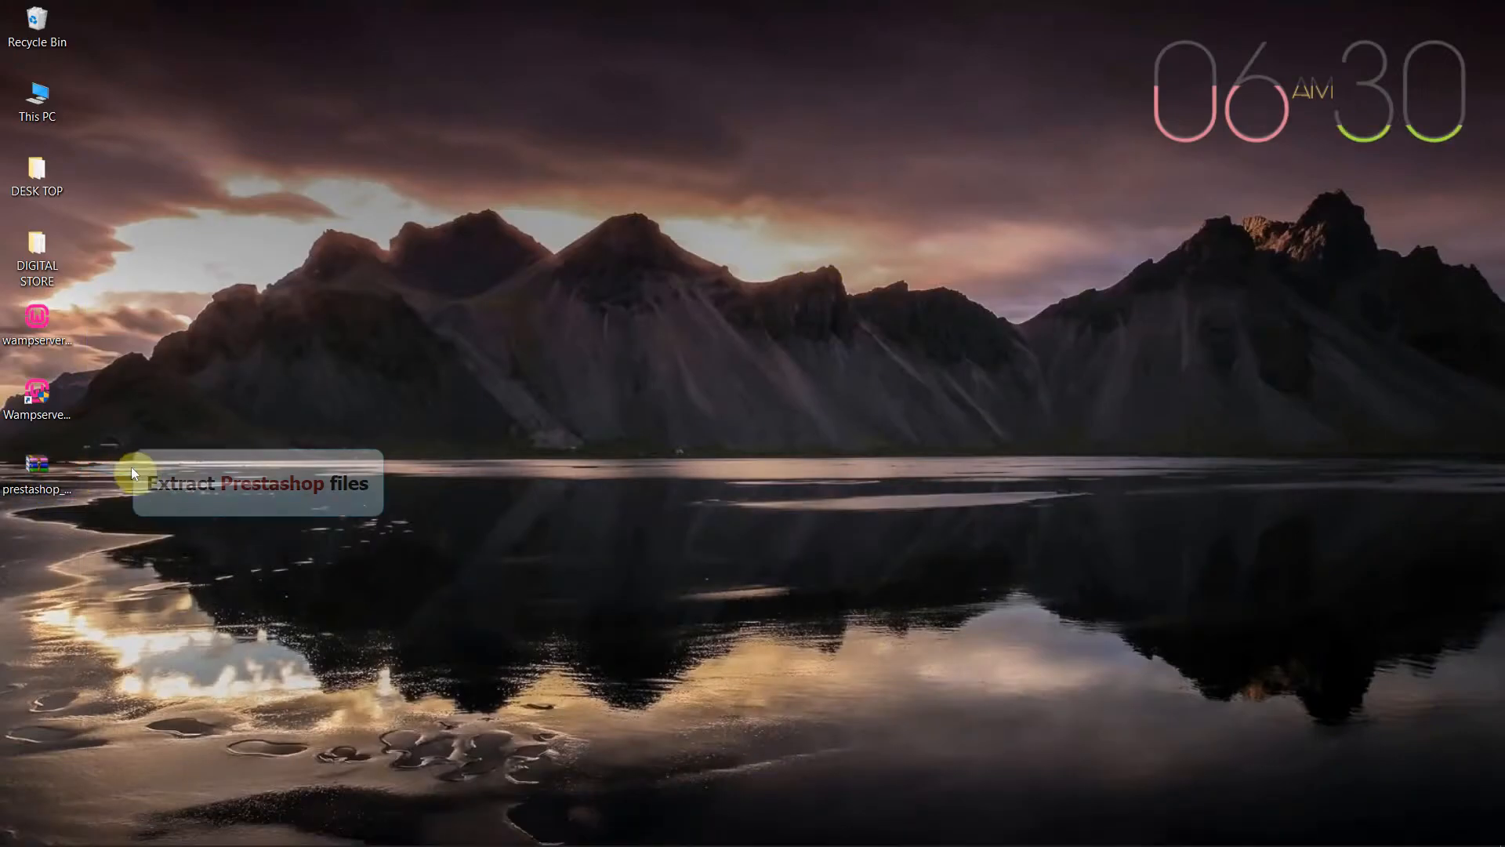
{"action": "left_click", "coordinate": [45, 468]}
{"action": "right_click", "coordinate": [45, 460]}
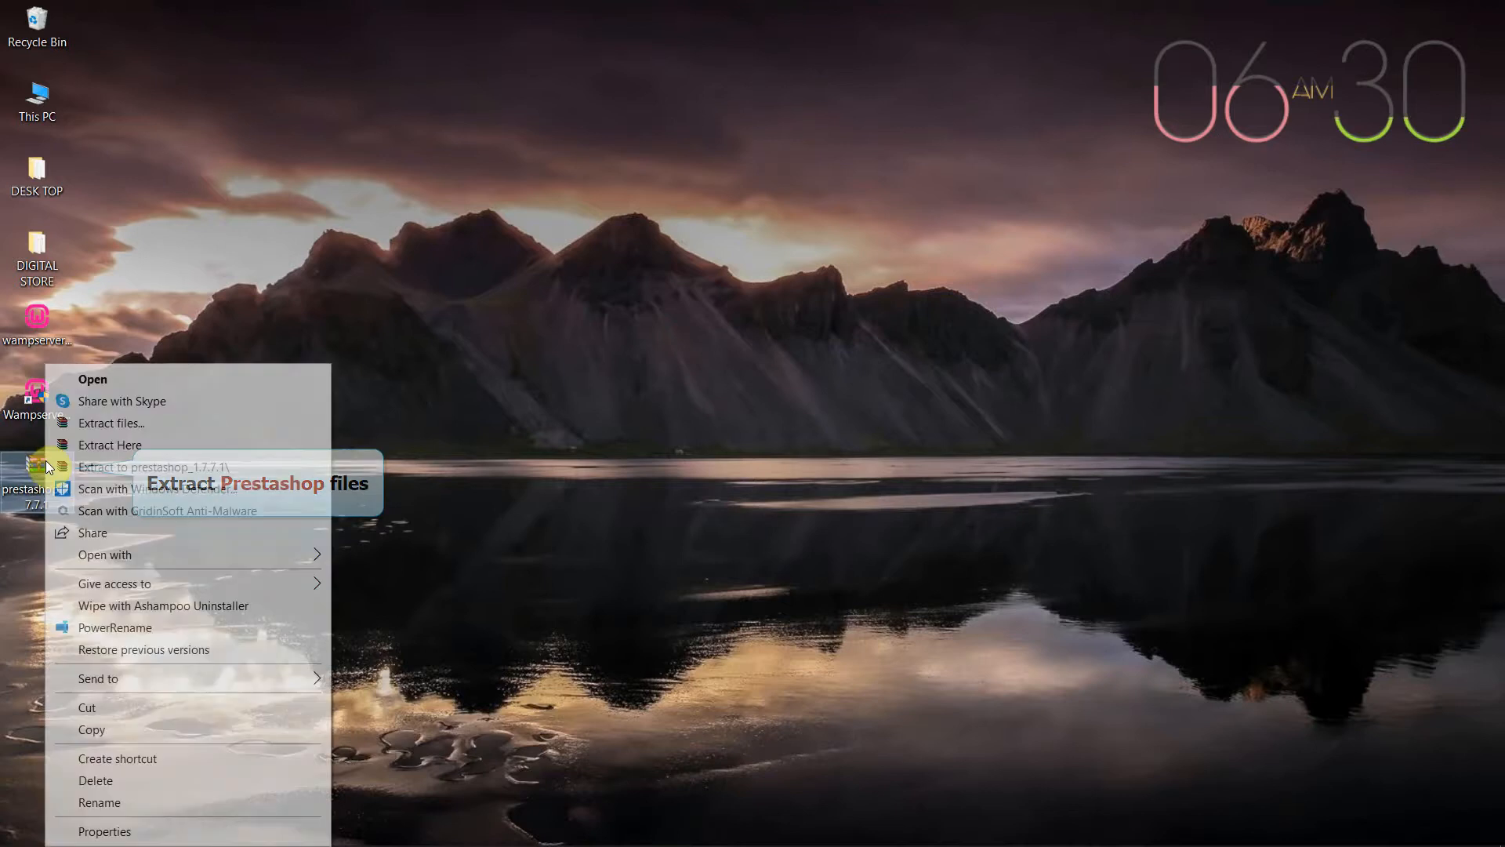
{"action": "left_click", "coordinate": [125, 445]}
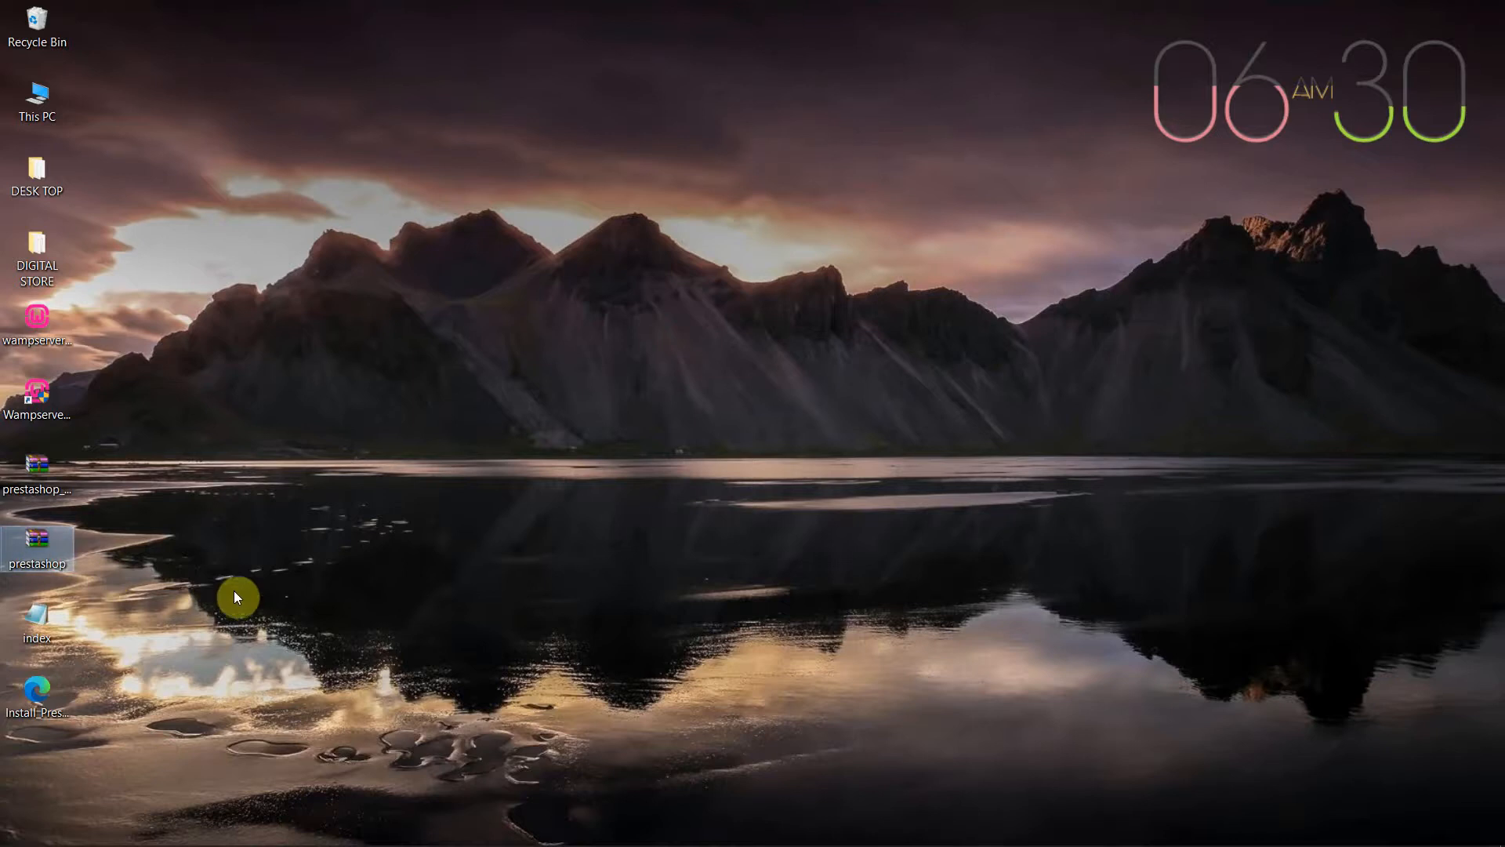
Delete the index and installer files and extract the inner prestashop archive to a prestashop folder
{"action": "left_click_drag", "start_coordinate": [99, 605], "coordinate": [25, 680]}
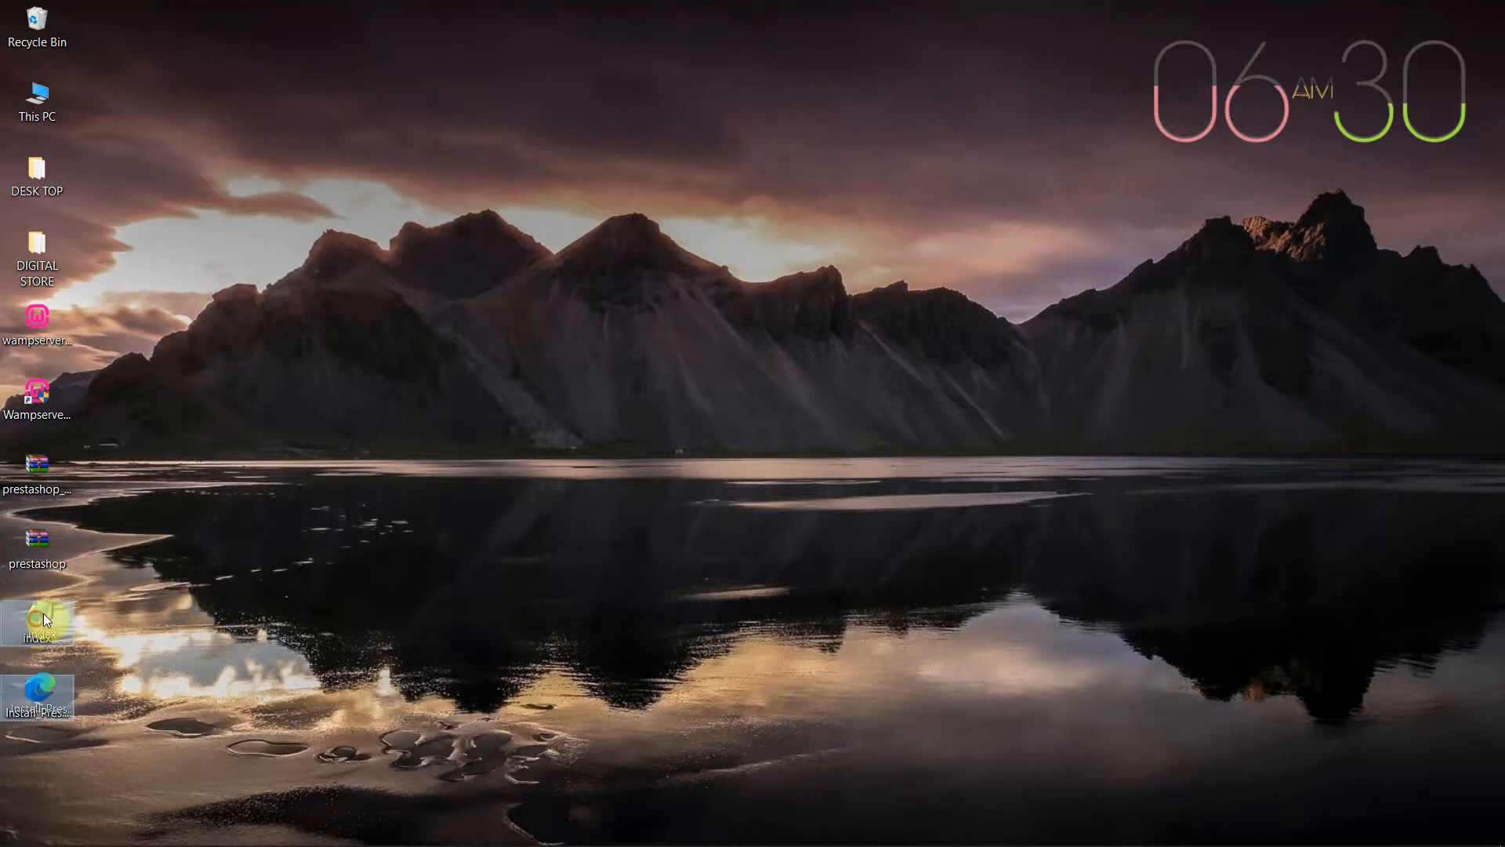
{"action": "left_click_drag", "start_coordinate": [43, 613], "coordinate": [45, 21]}
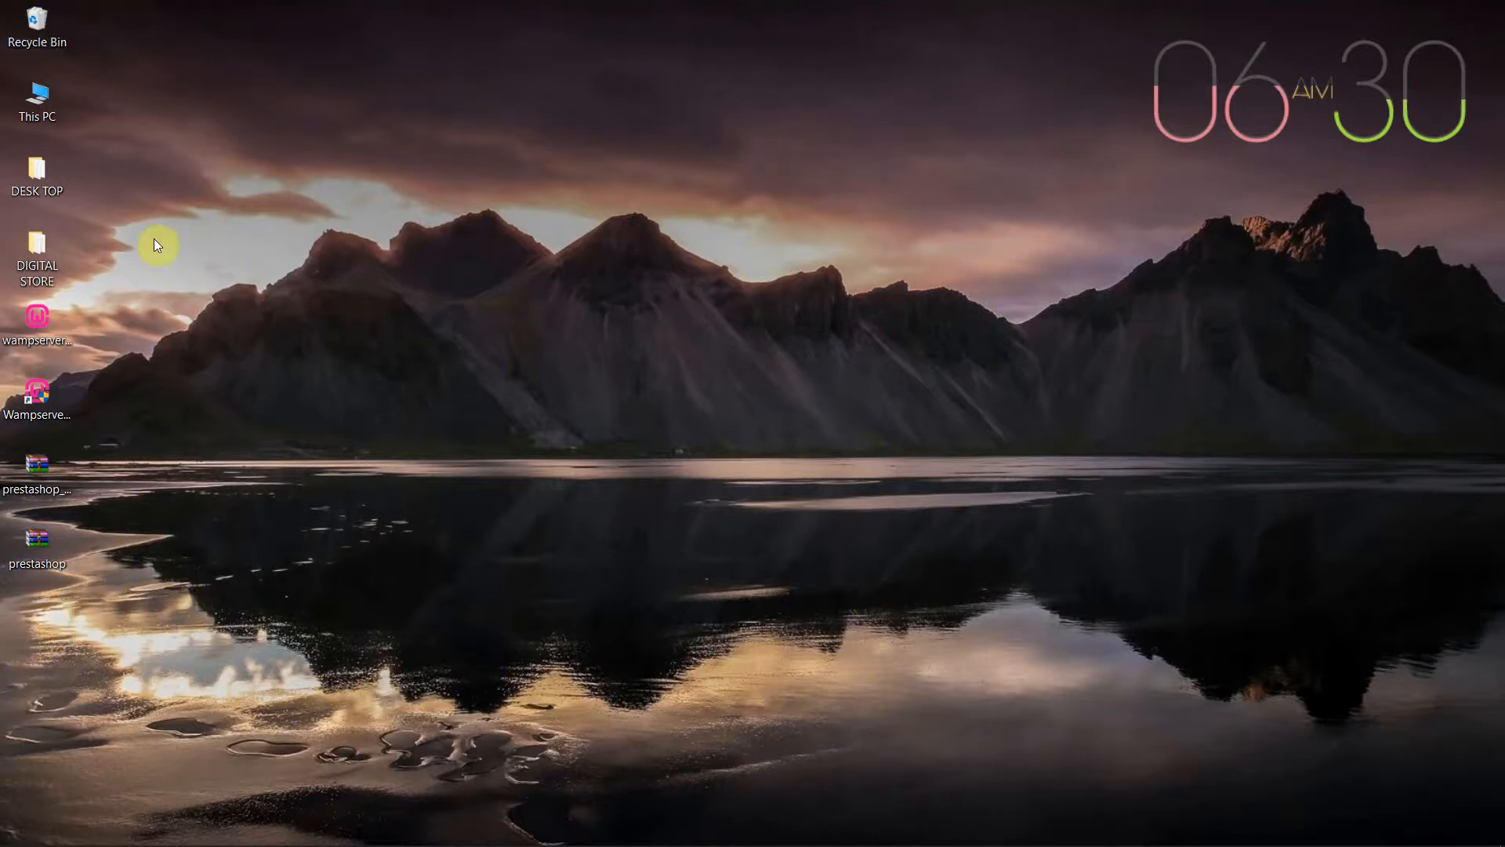
{"action": "right_click", "coordinate": [41, 540]}
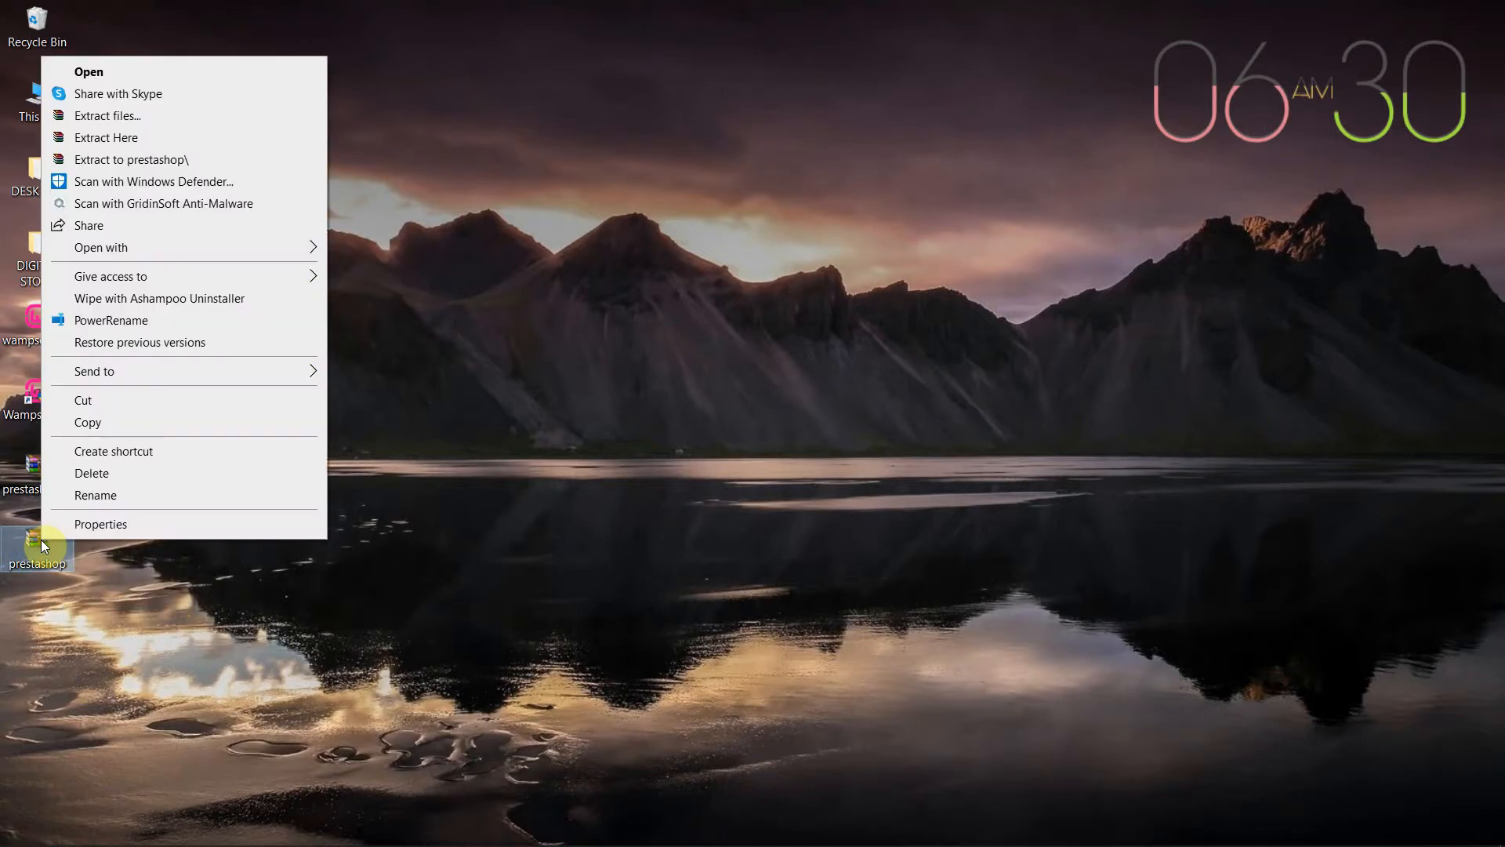
{"action": "left_click", "coordinate": [159, 161]}
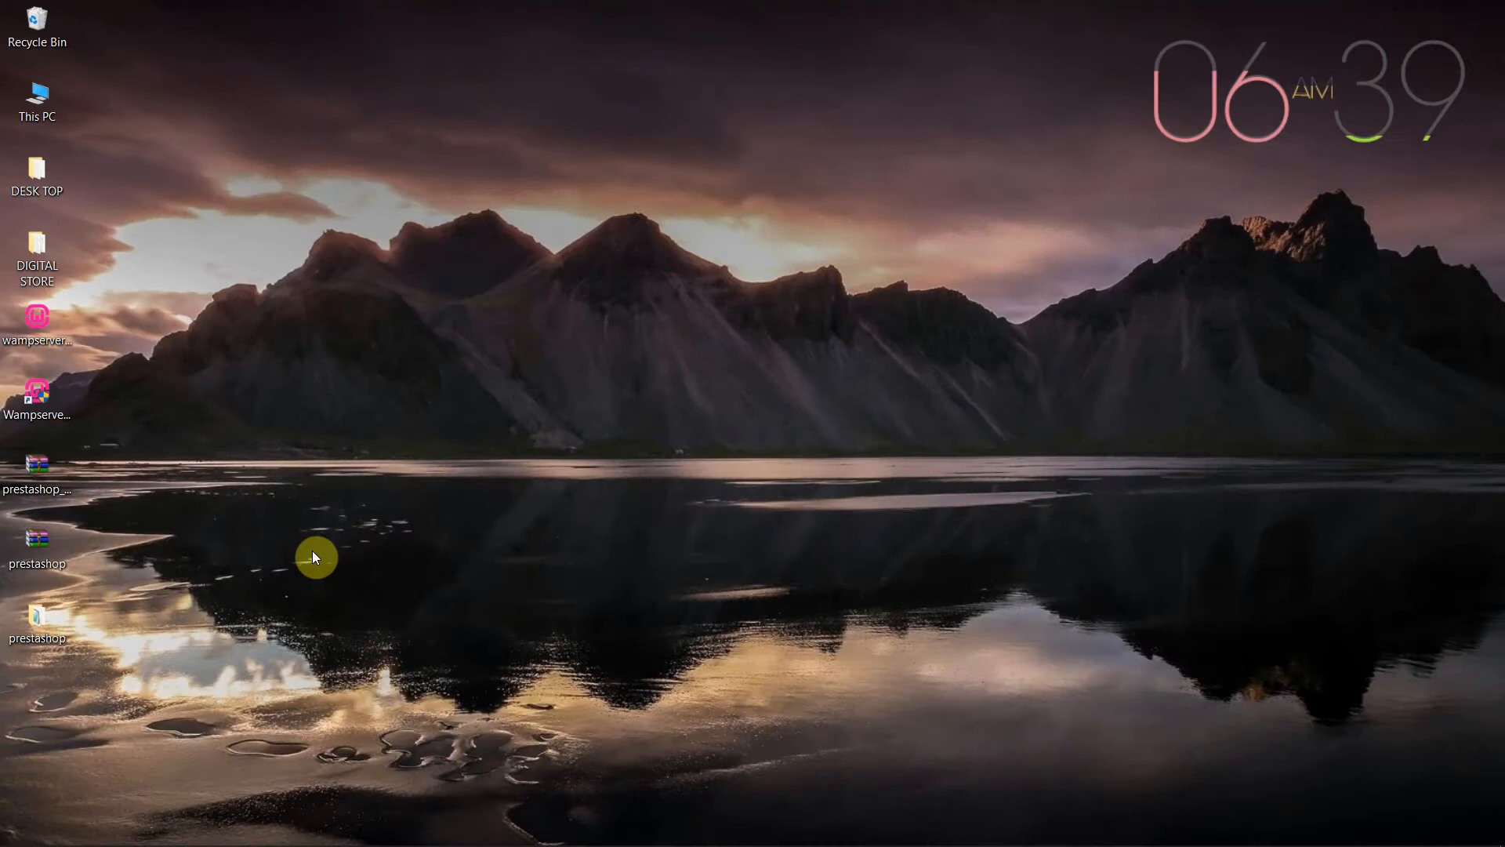
Open the prestashop folder alongside a second File Explorer window placed on the left
{"action": "double_click", "coordinate": [44, 618]}
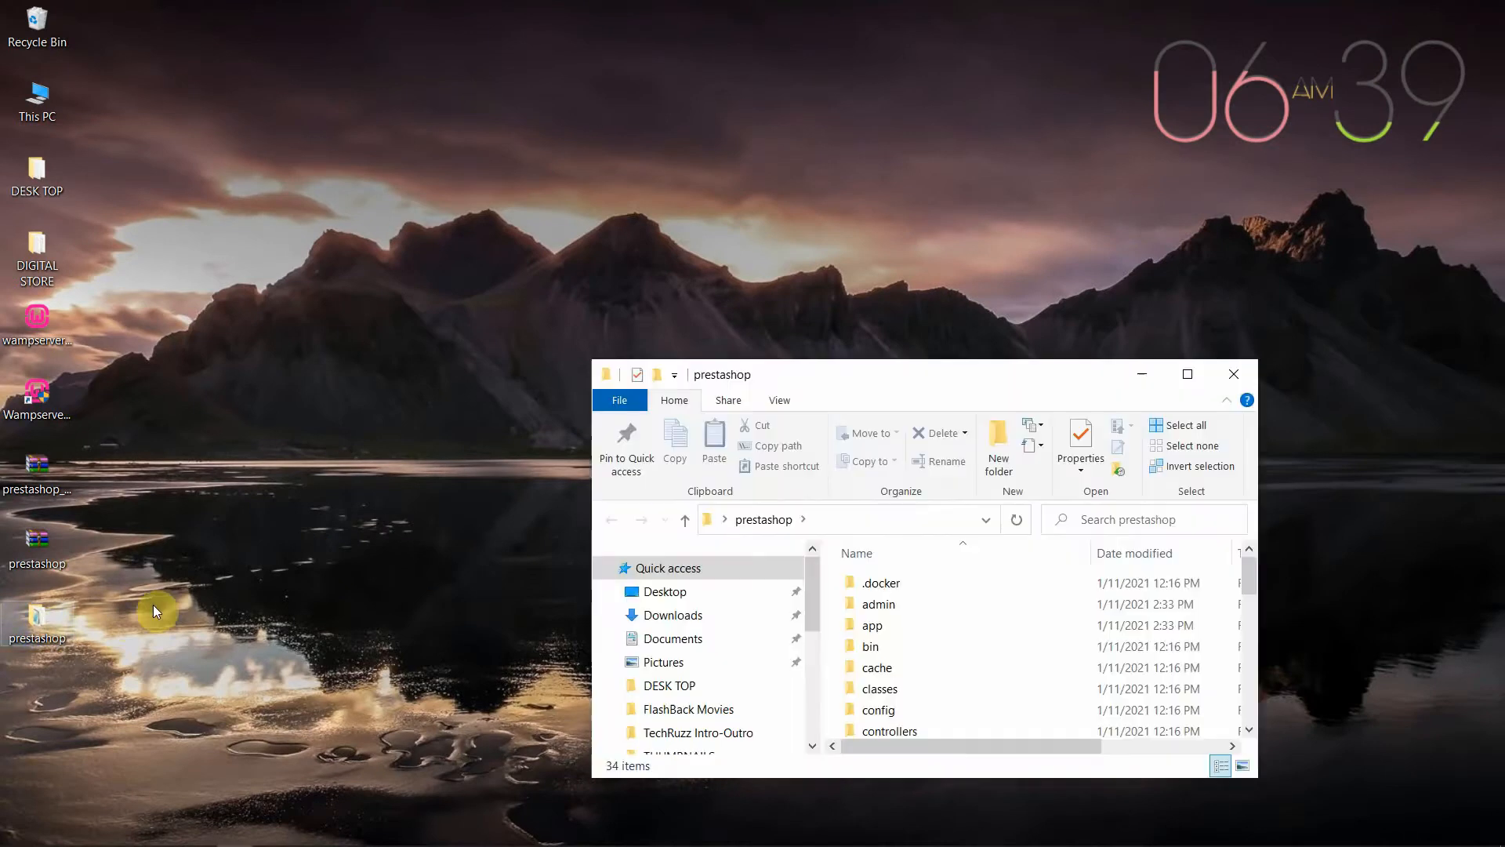
{"action": "left_click_drag", "start_coordinate": [823, 382], "coordinate": [1029, 239]}
{"action": "left_click", "coordinate": [514, 300]}
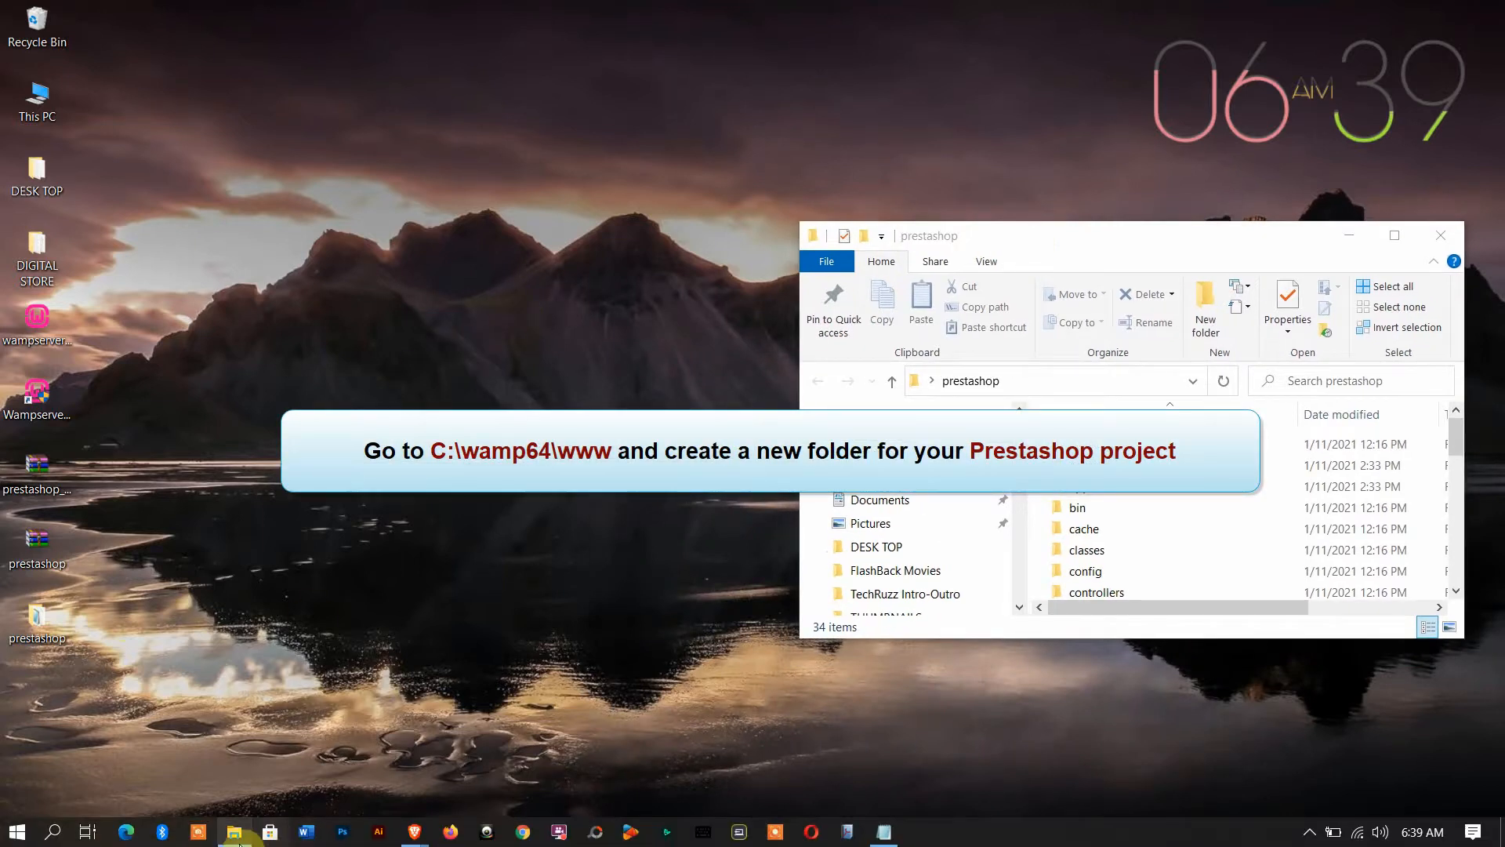
{"action": "right_click", "coordinate": [233, 841]}
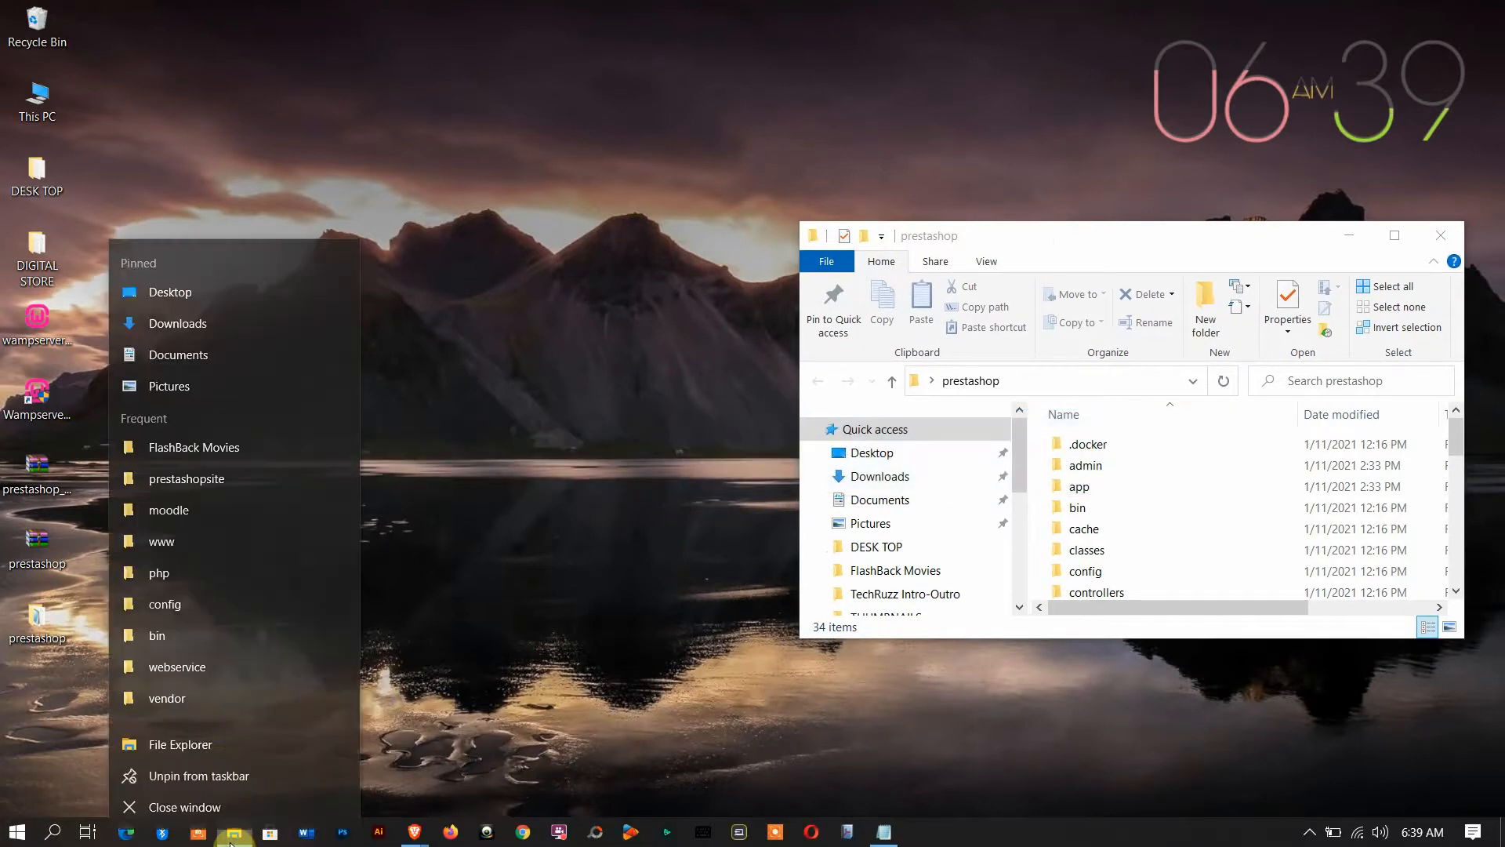
{"action": "left_click", "coordinate": [213, 741]}
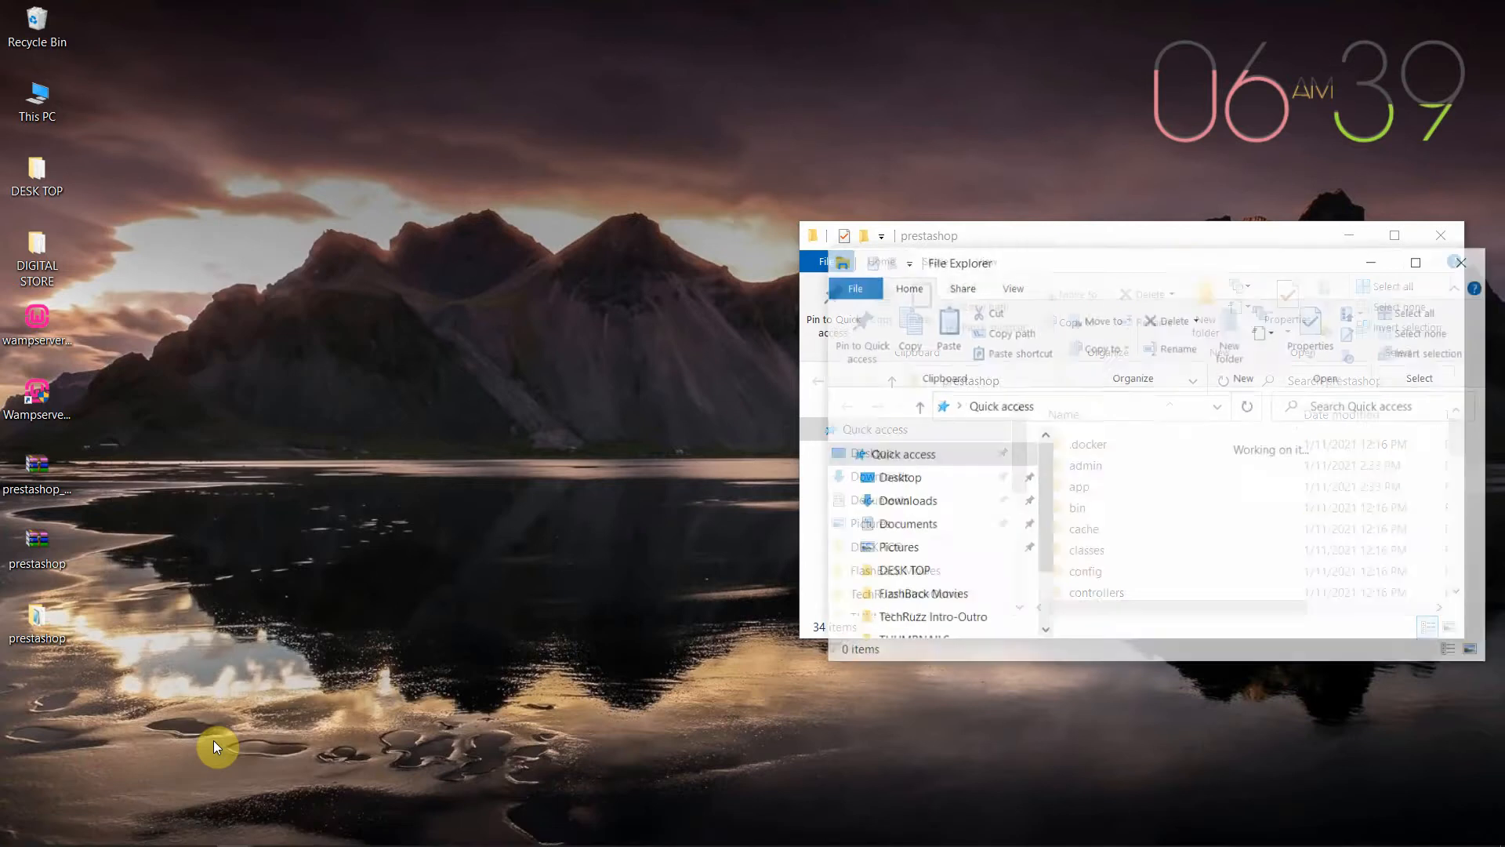
{"action": "left_click_drag", "start_coordinate": [1182, 259], "coordinate": [473, 235]}
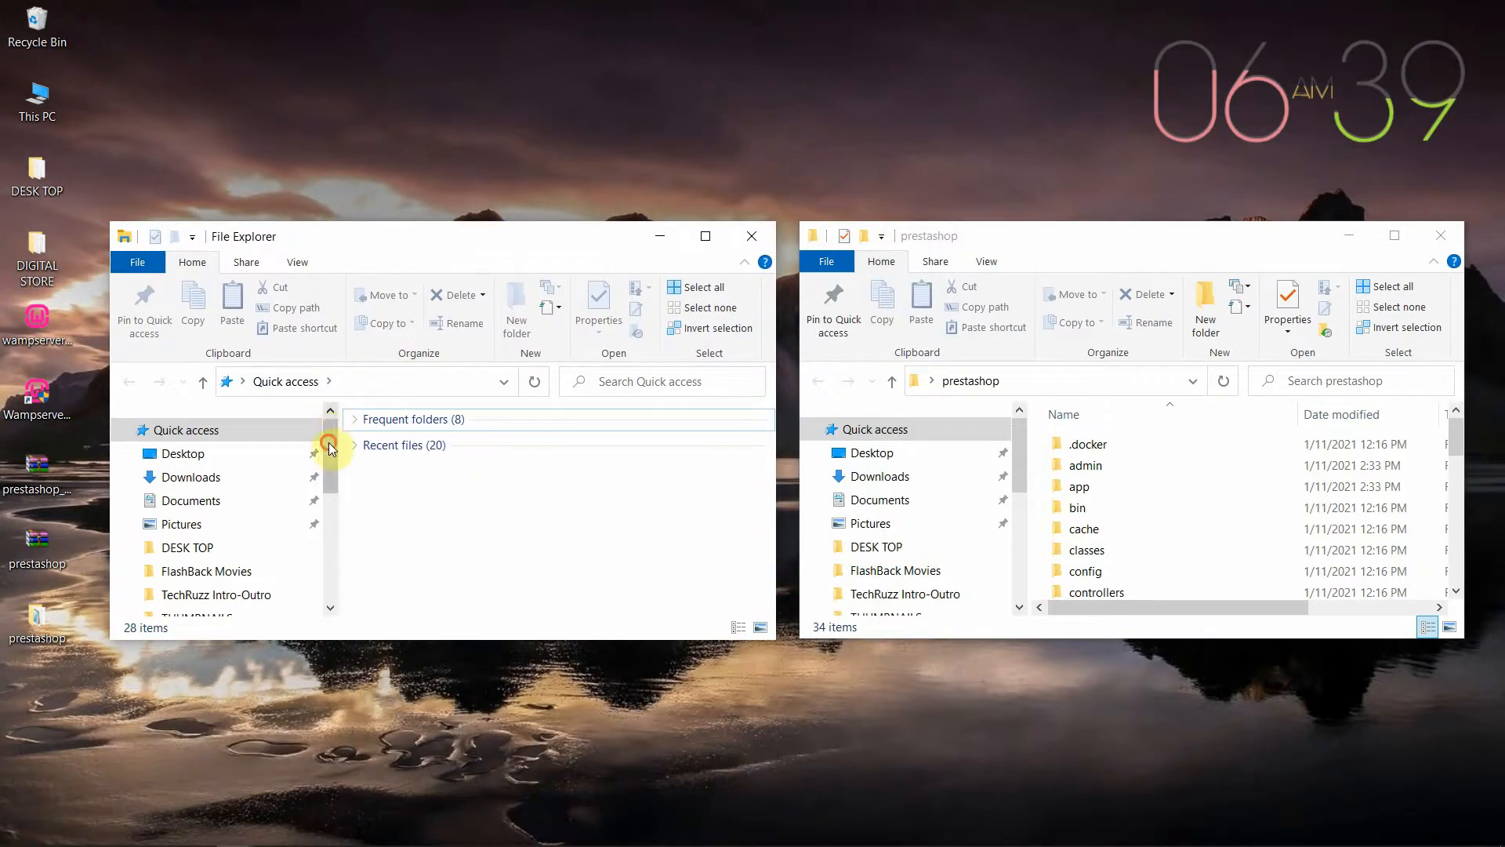
Navigate the left window to C:\wamp64\www and create a new folder there
{"action": "left_click", "coordinate": [330, 499]}
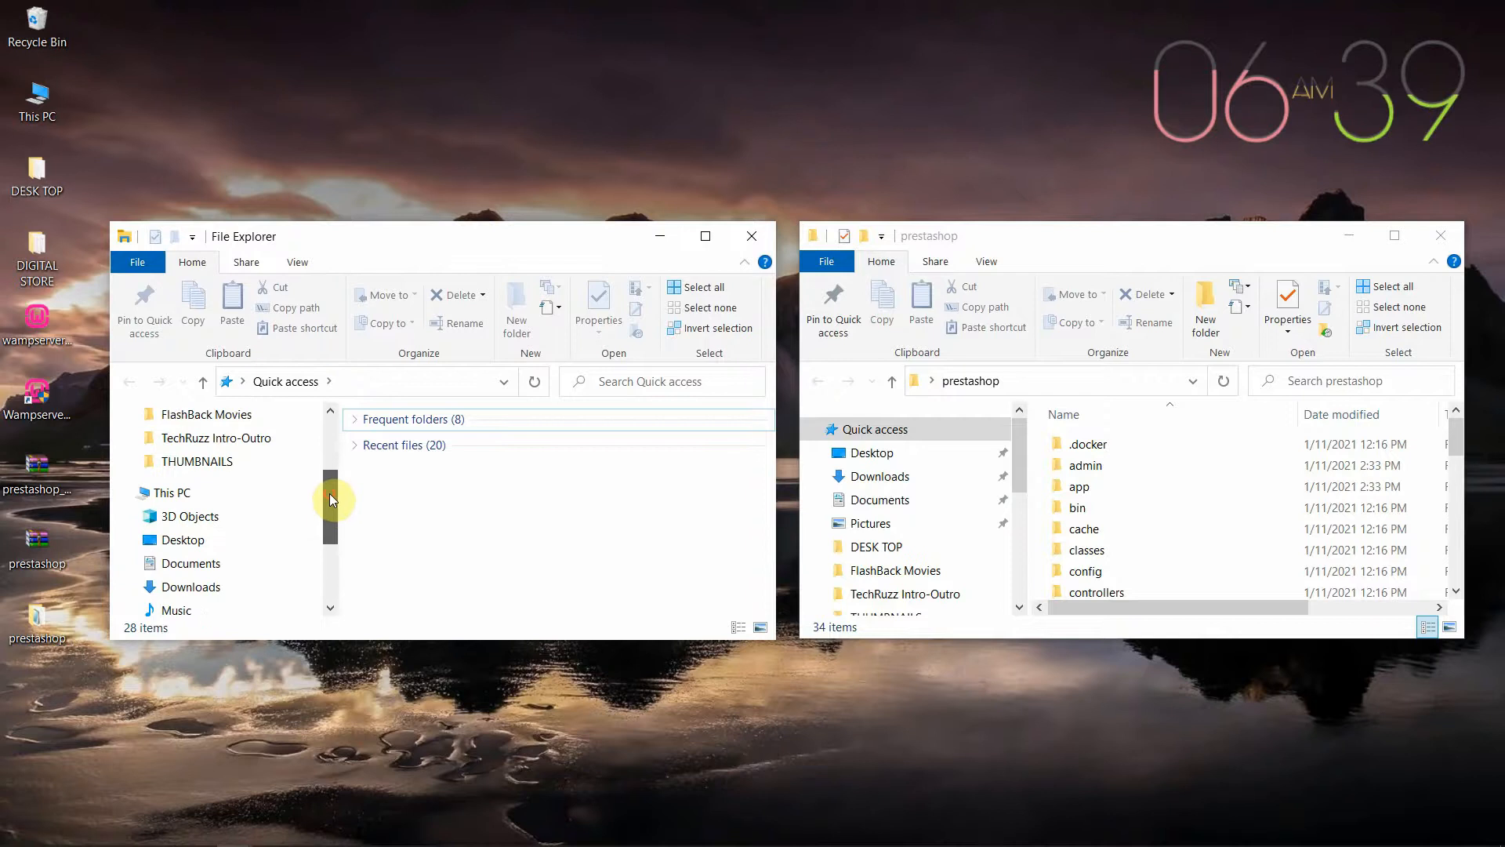
{"action": "left_click", "coordinate": [236, 494]}
{"action": "scroll", "coordinate": [547, 532], "scroll_direction": "down", "scroll_amount": 5}
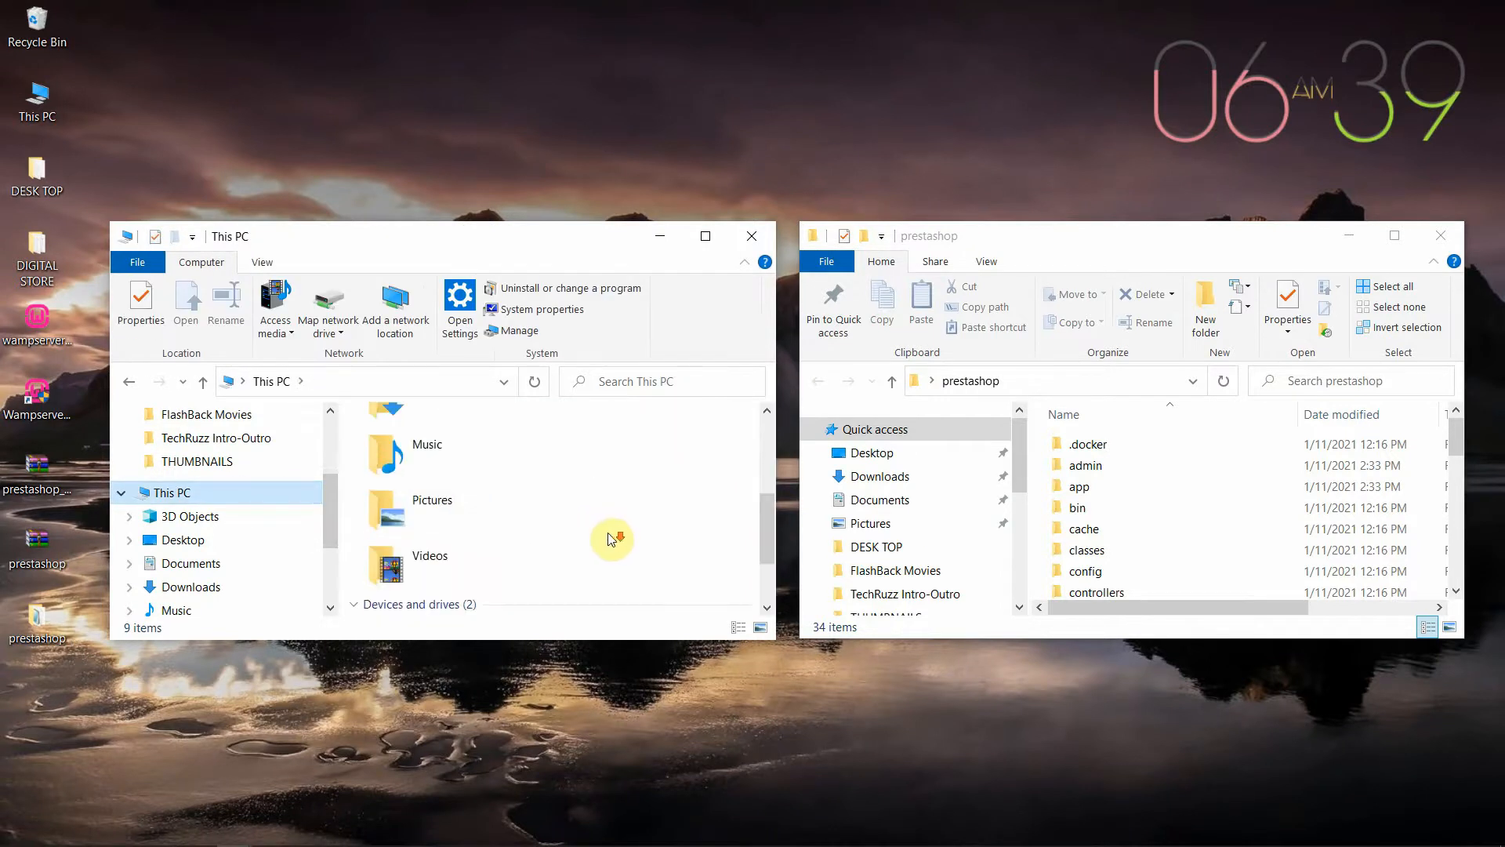
{"action": "double_click", "coordinate": [475, 530]}
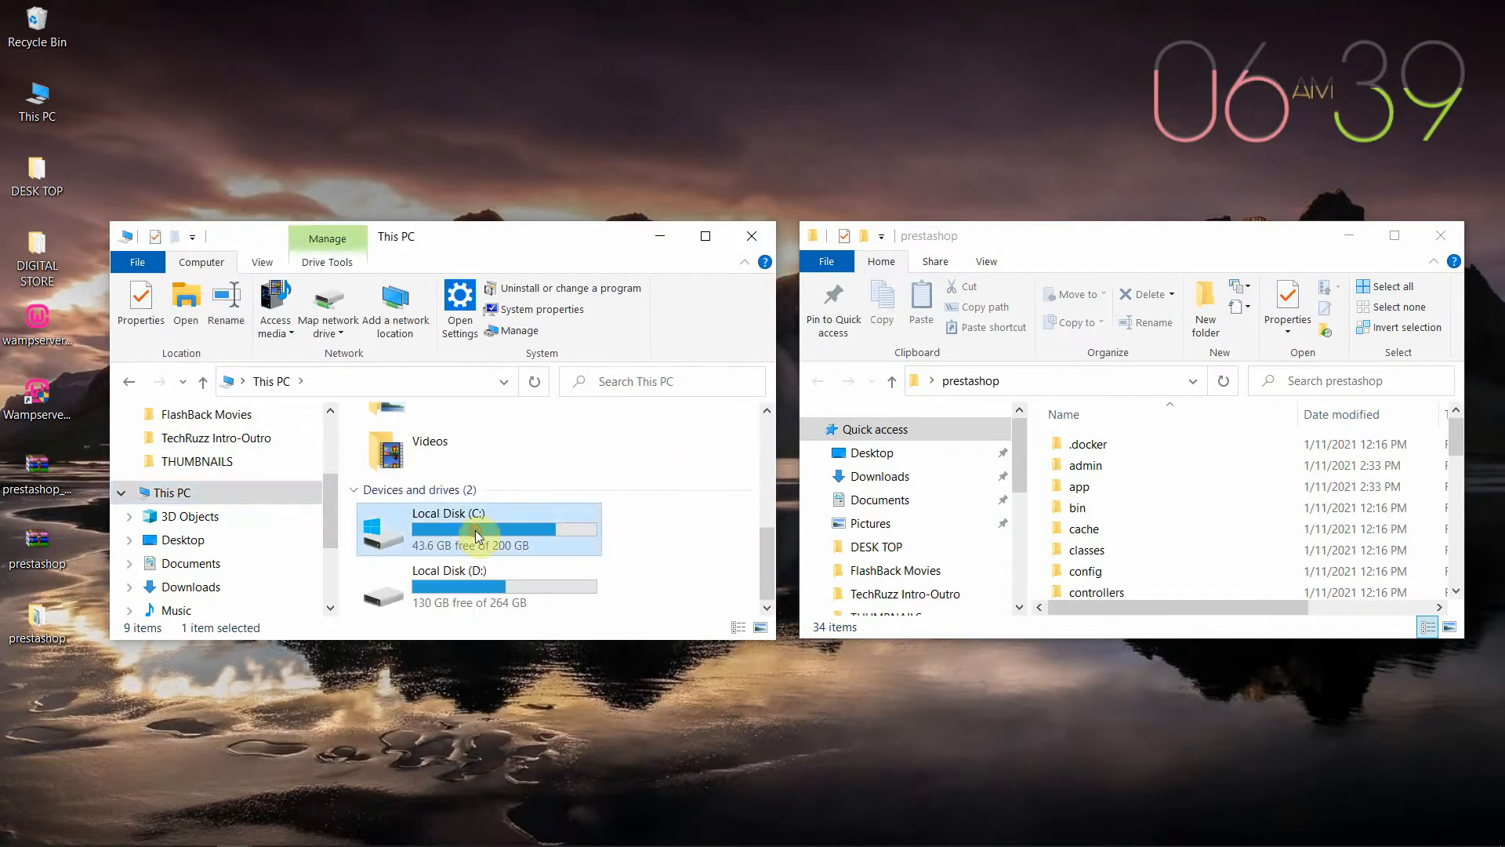
{"action": "scroll", "coordinate": [505, 529], "scroll_direction": "down", "scroll_amount": 2}
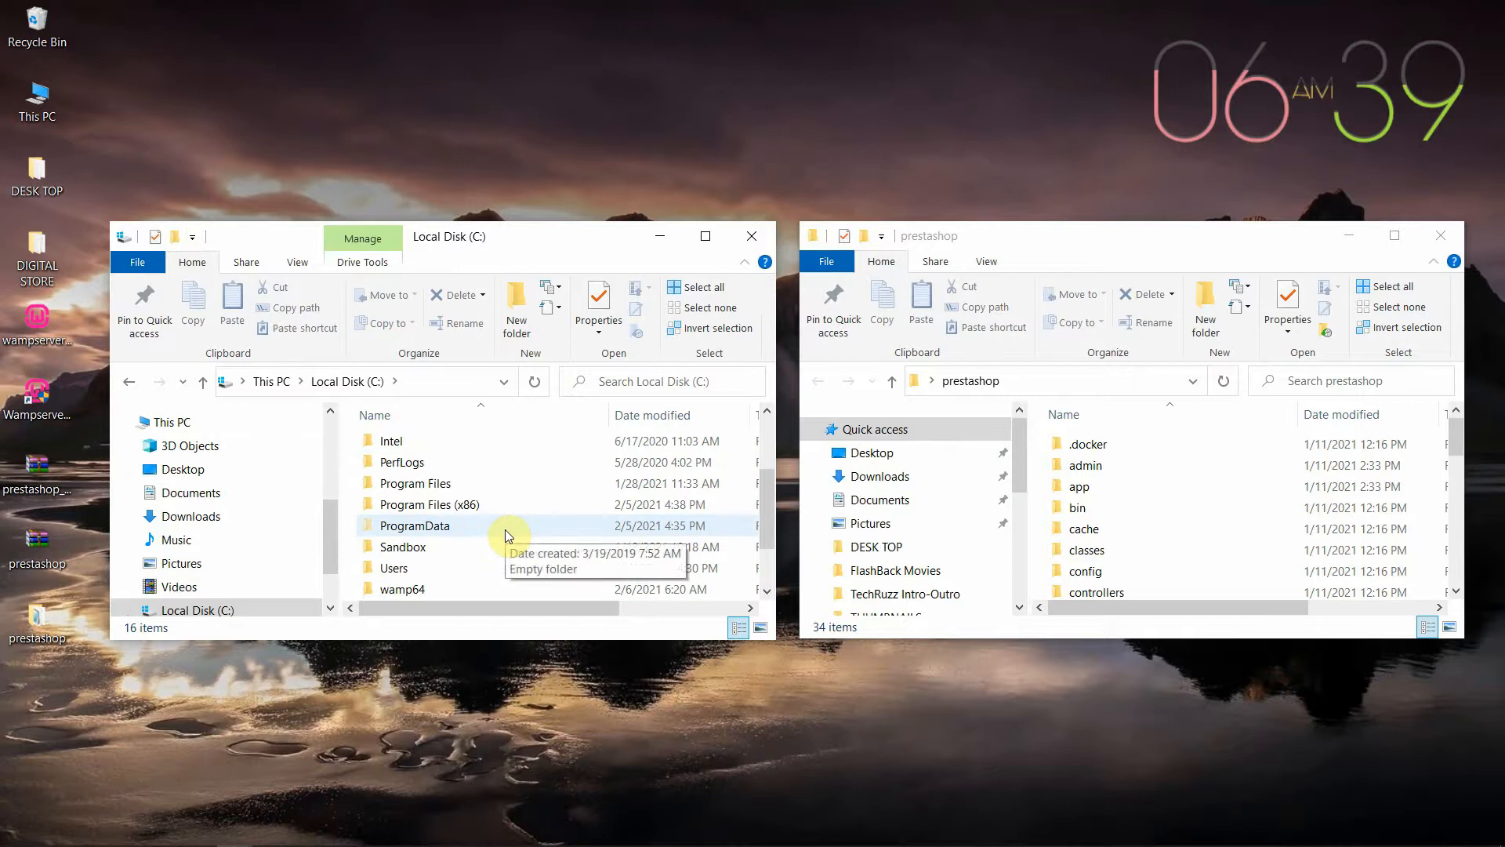
{"action": "scroll", "coordinate": [453, 532], "scroll_direction": "down", "scroll_amount": 1}
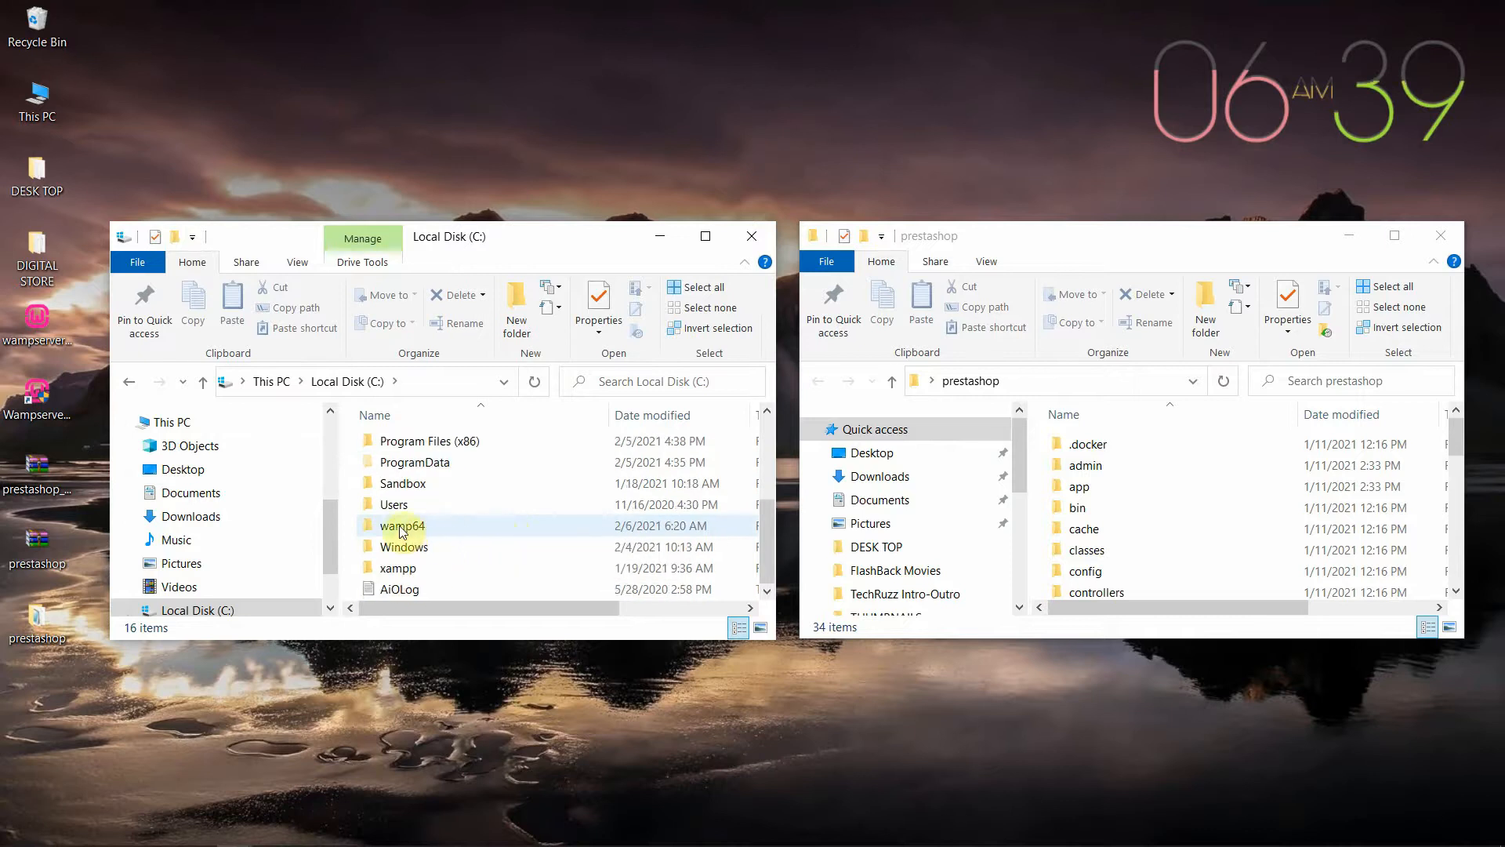
{"action": "double_click", "coordinate": [500, 527]}
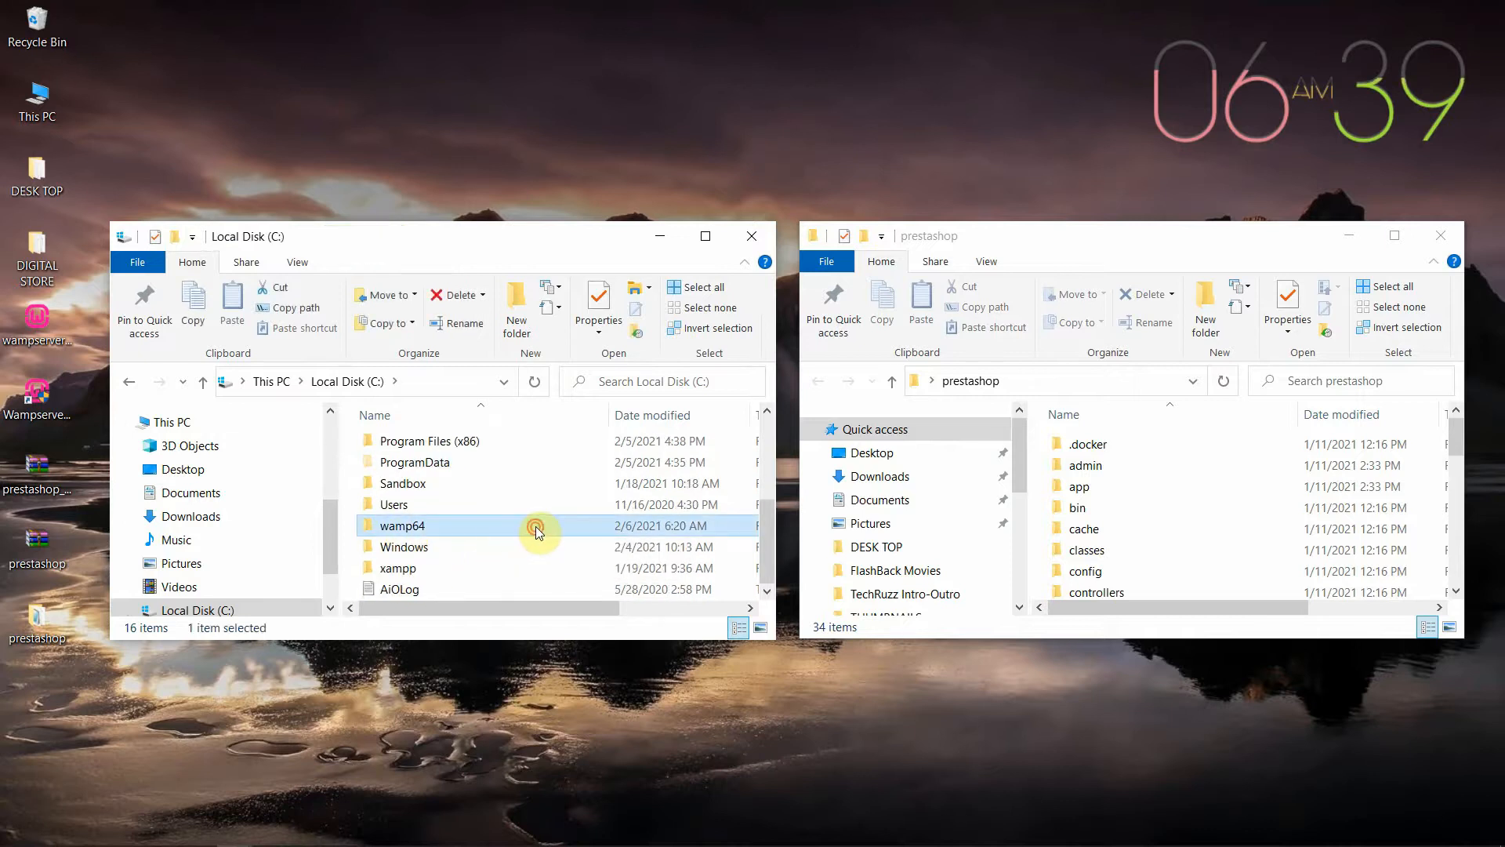
{"action": "scroll", "coordinate": [527, 533], "scroll_direction": "down", "scroll_amount": 2}
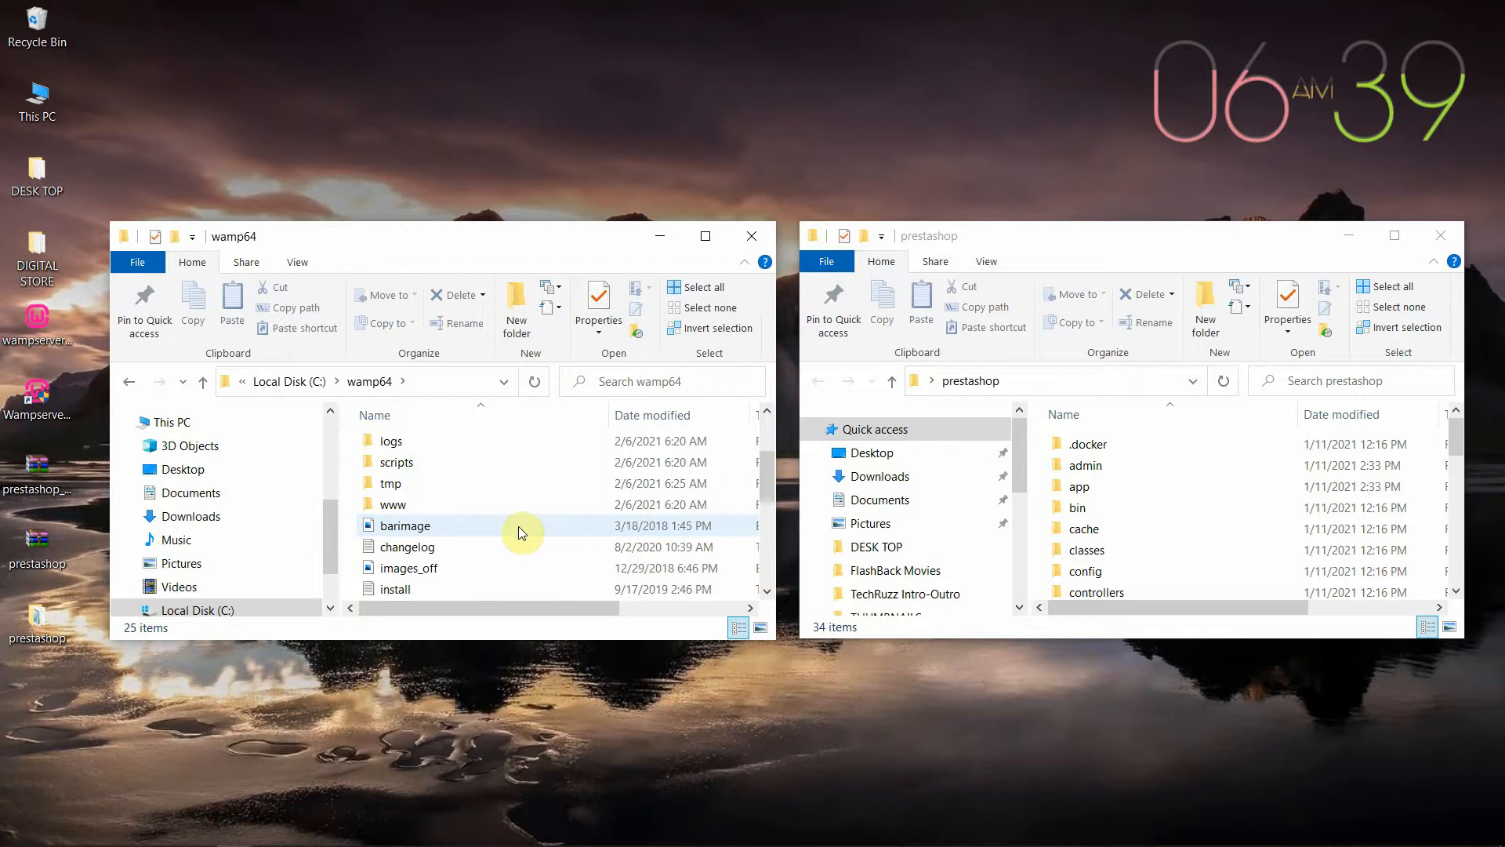
{"action": "double_click", "coordinate": [526, 507]}
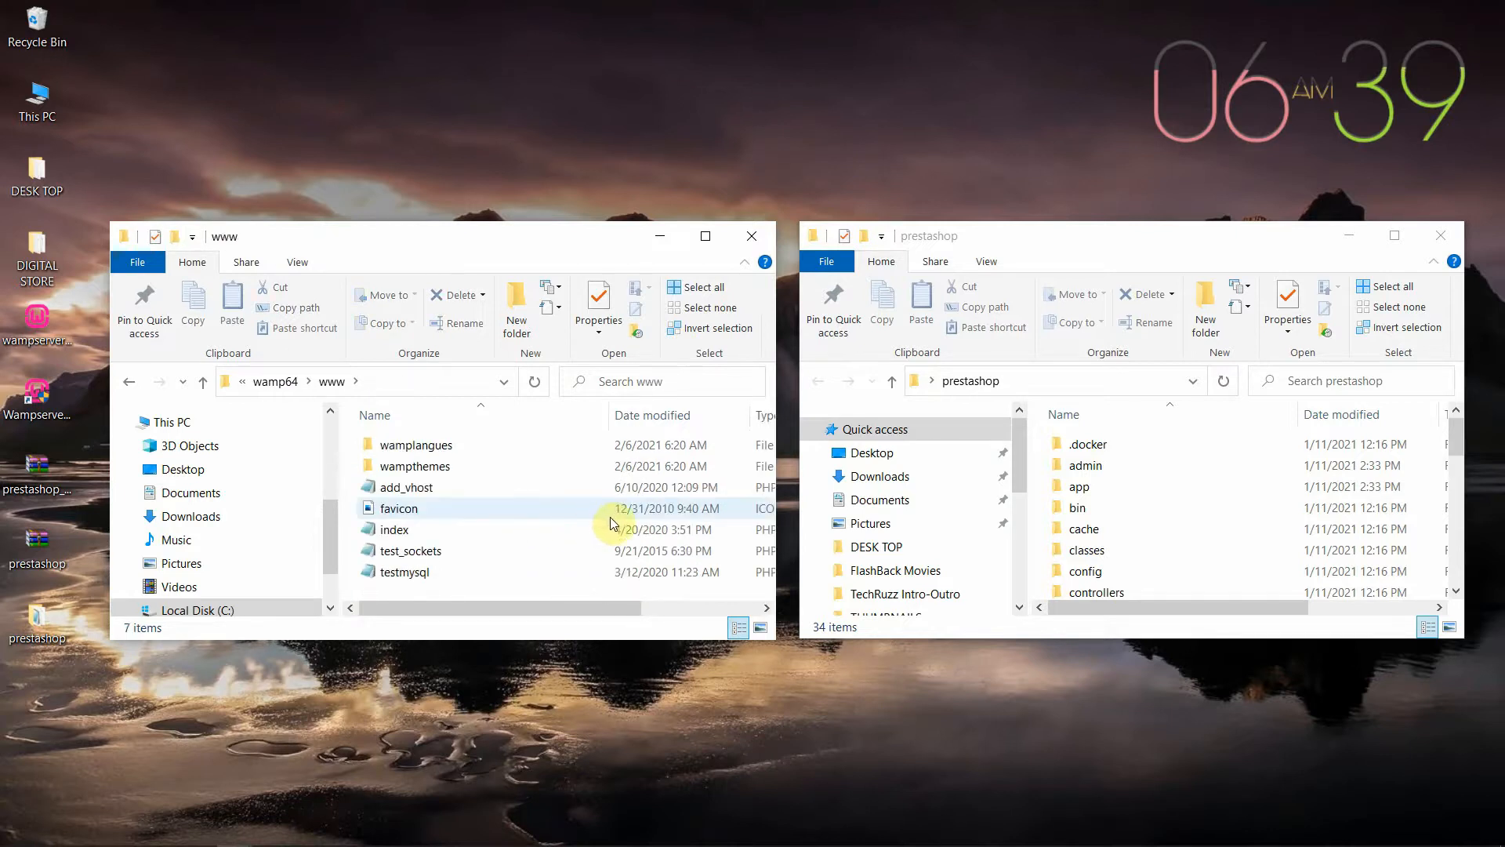
{"action": "left_click", "coordinate": [517, 296]}
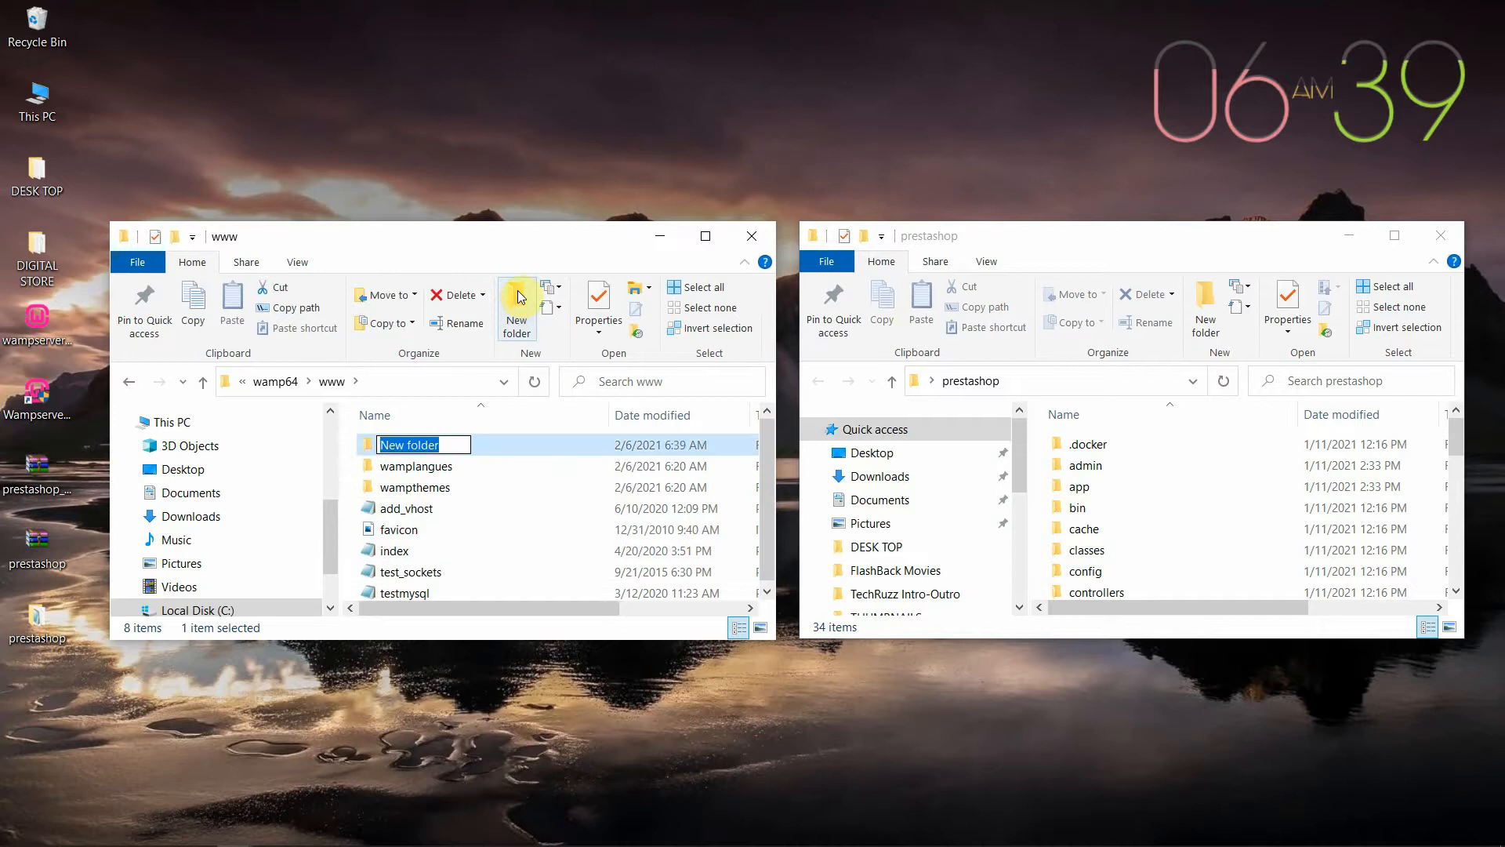
Name the new folder prestashopsite, move all 34 PrestaShop files into it, and close the emptied window
{"action": "type", "text": "prestashopsite"}
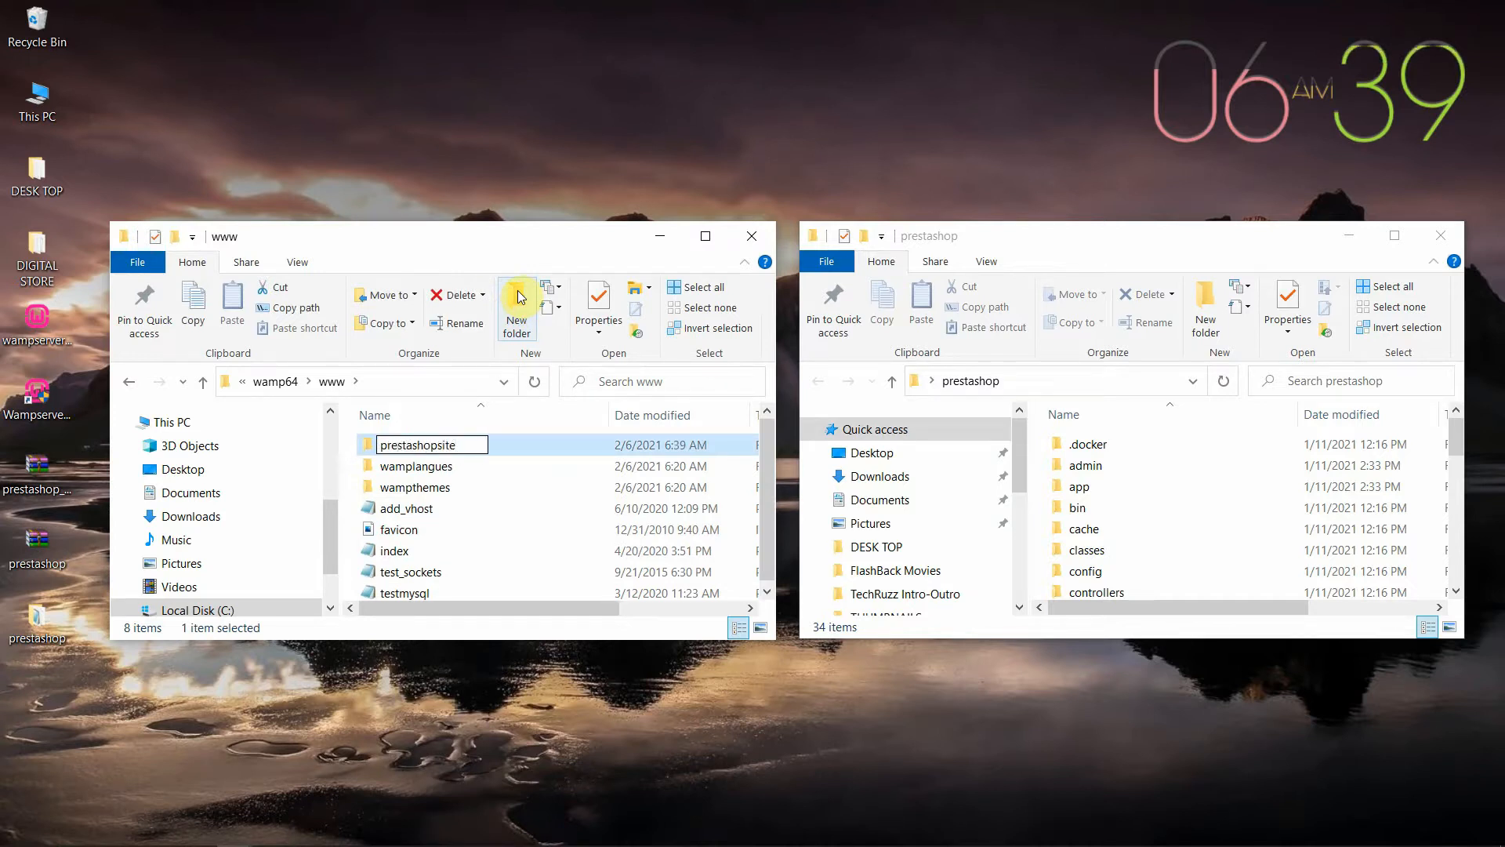
{"action": "key", "text": "Return"}
{"action": "double_click", "coordinate": [517, 448]}
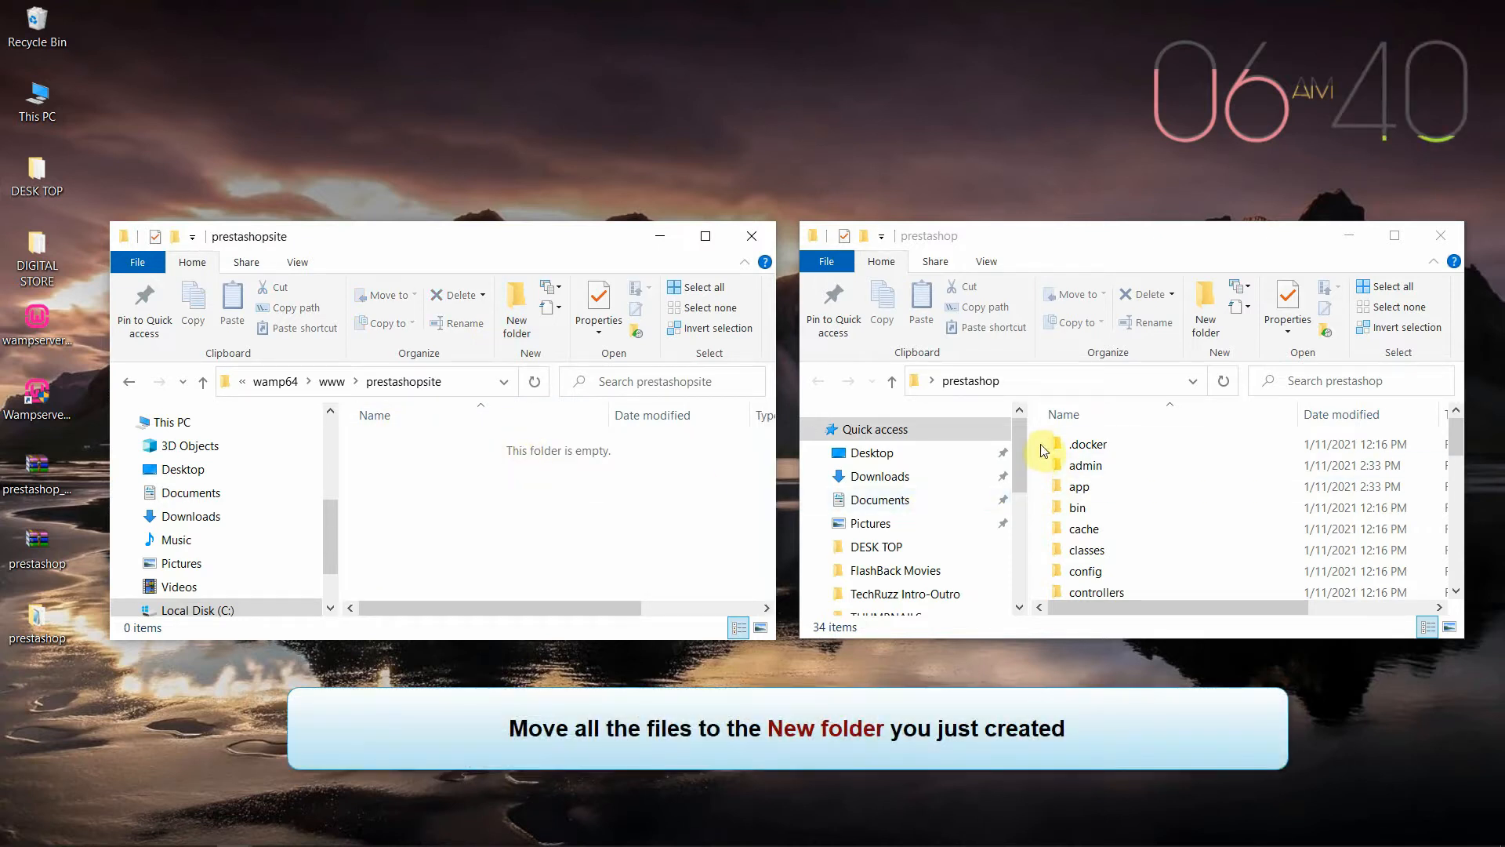
{"action": "left_click_drag", "start_coordinate": [1044, 449], "coordinate": [1106, 602]}
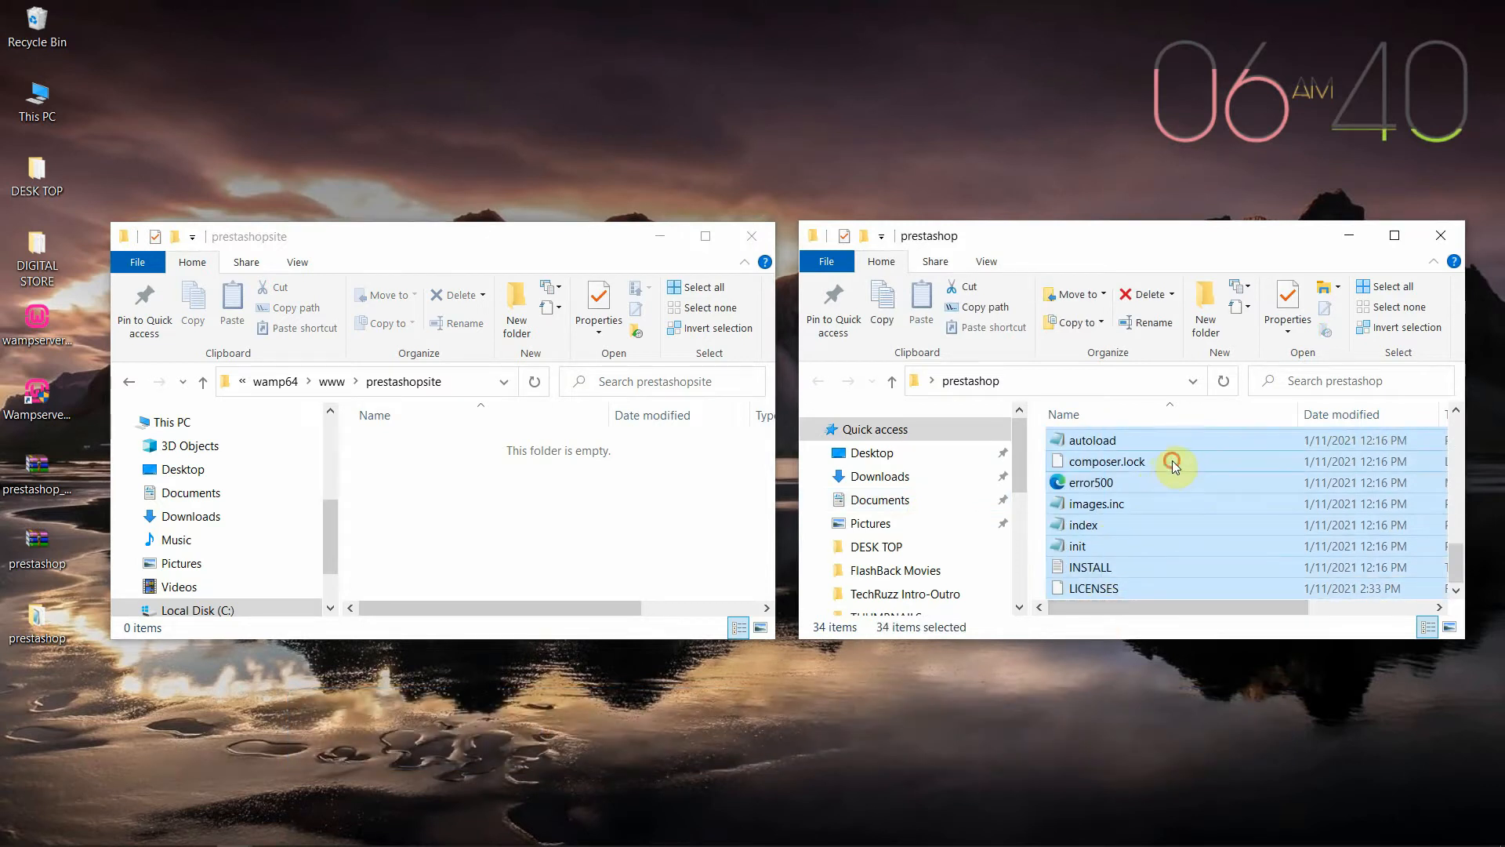
{"action": "left_click_drag", "start_coordinate": [1174, 465], "coordinate": [505, 519]}
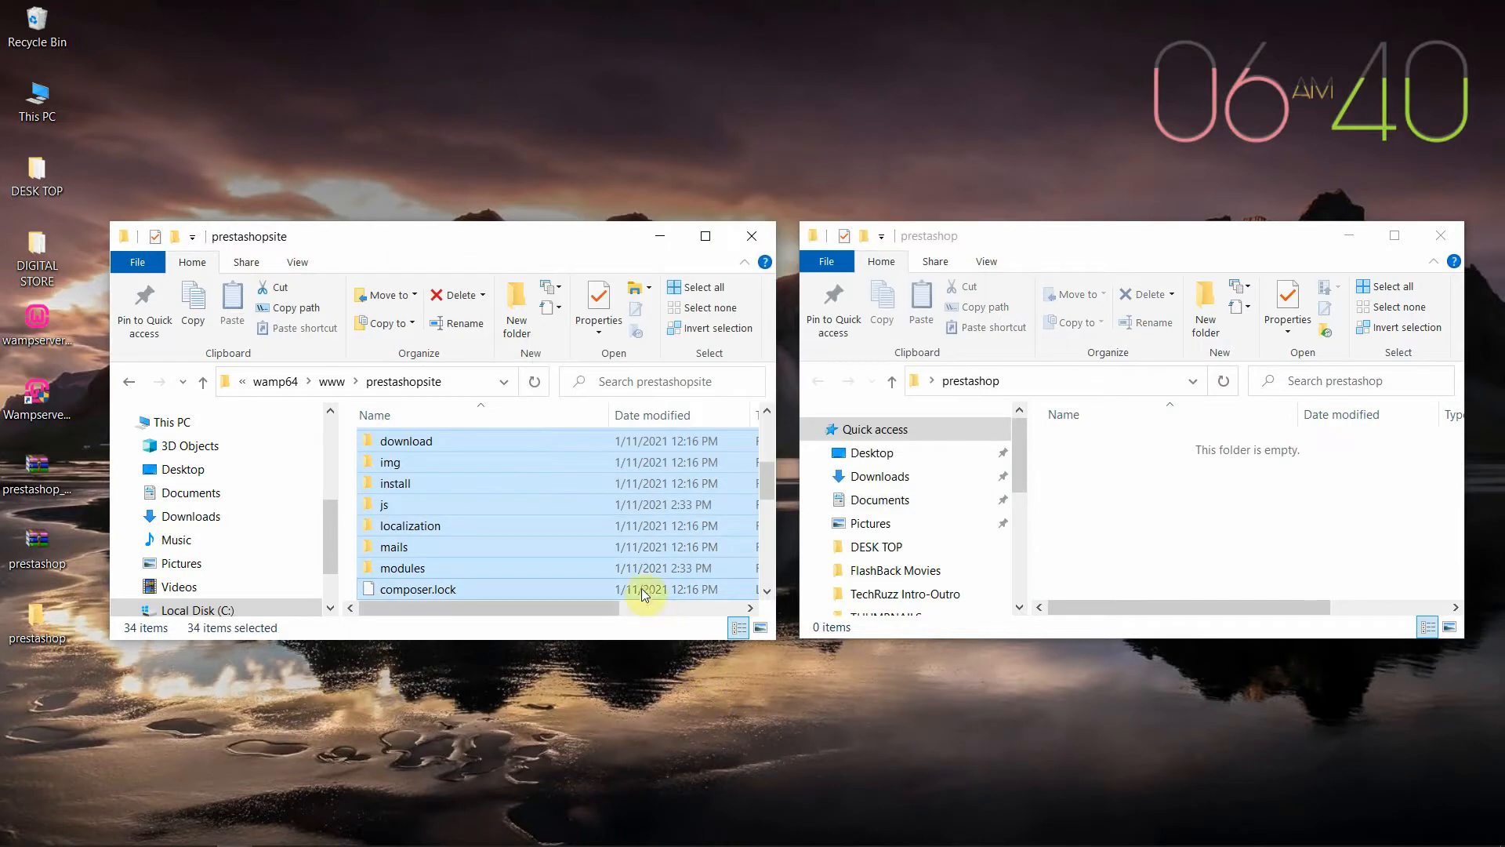
{"action": "left_click", "coordinate": [1440, 236]}
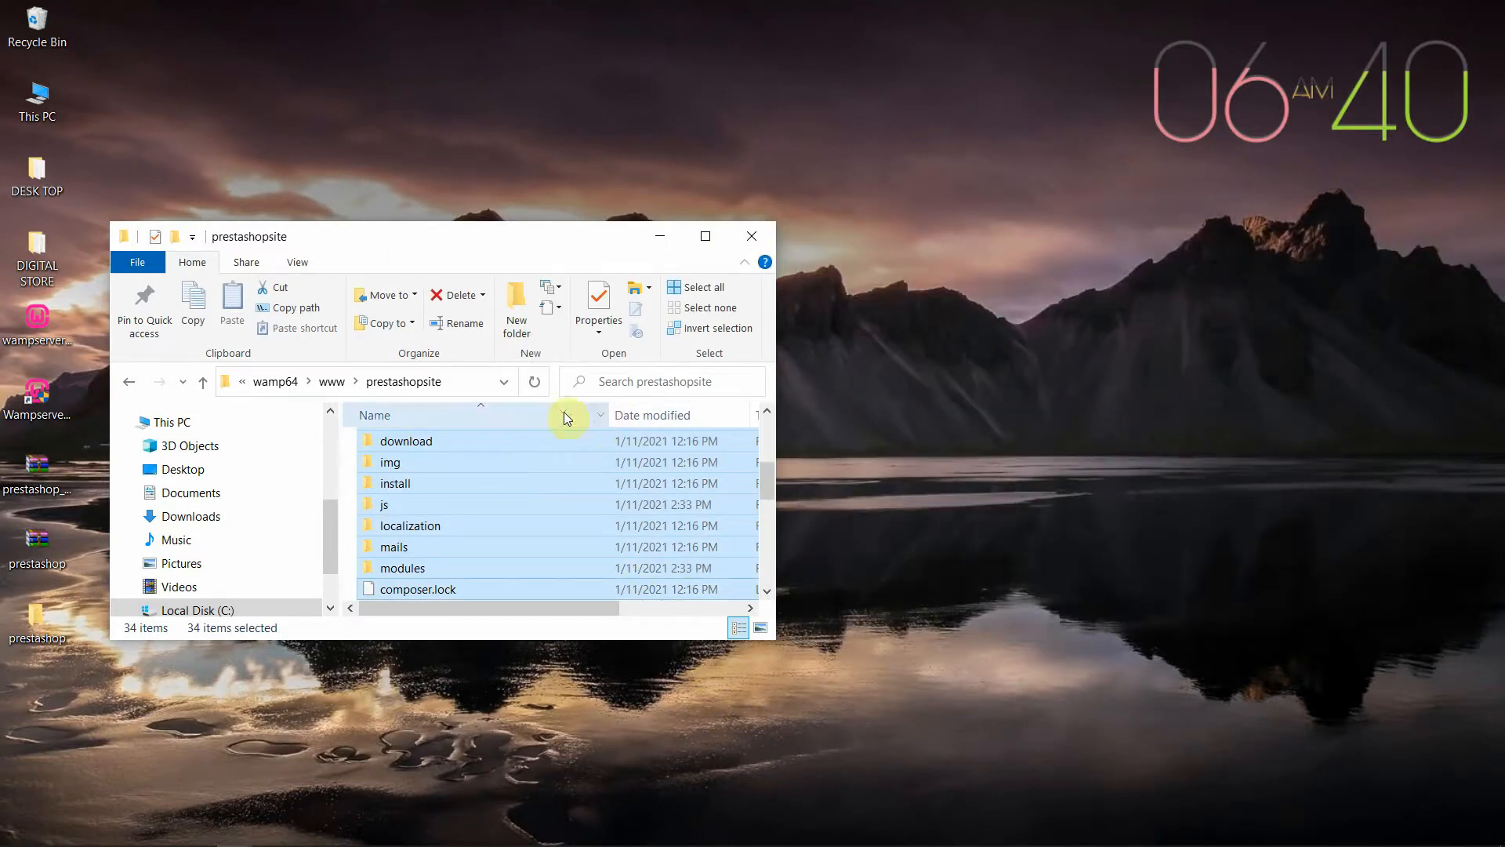
Recycle the empty desktop prestashop folder, copy 'prestashopsite' from the path, and minimize Explorer
{"action": "left_click", "coordinate": [42, 637]}
{"action": "left_click_drag", "start_coordinate": [42, 637], "coordinate": [57, 45]}
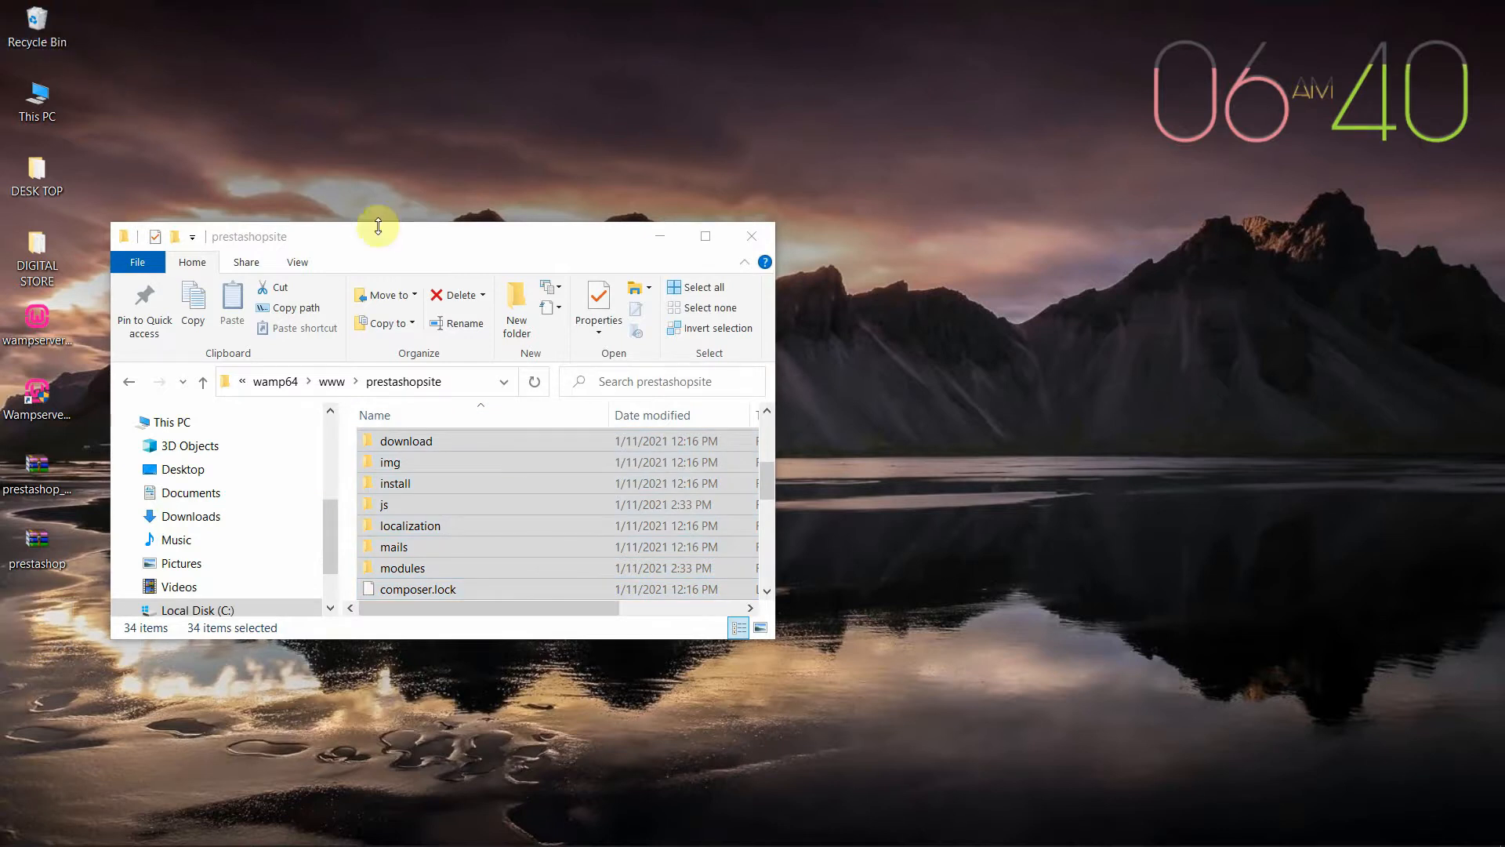
{"action": "left_click", "coordinate": [460, 384]}
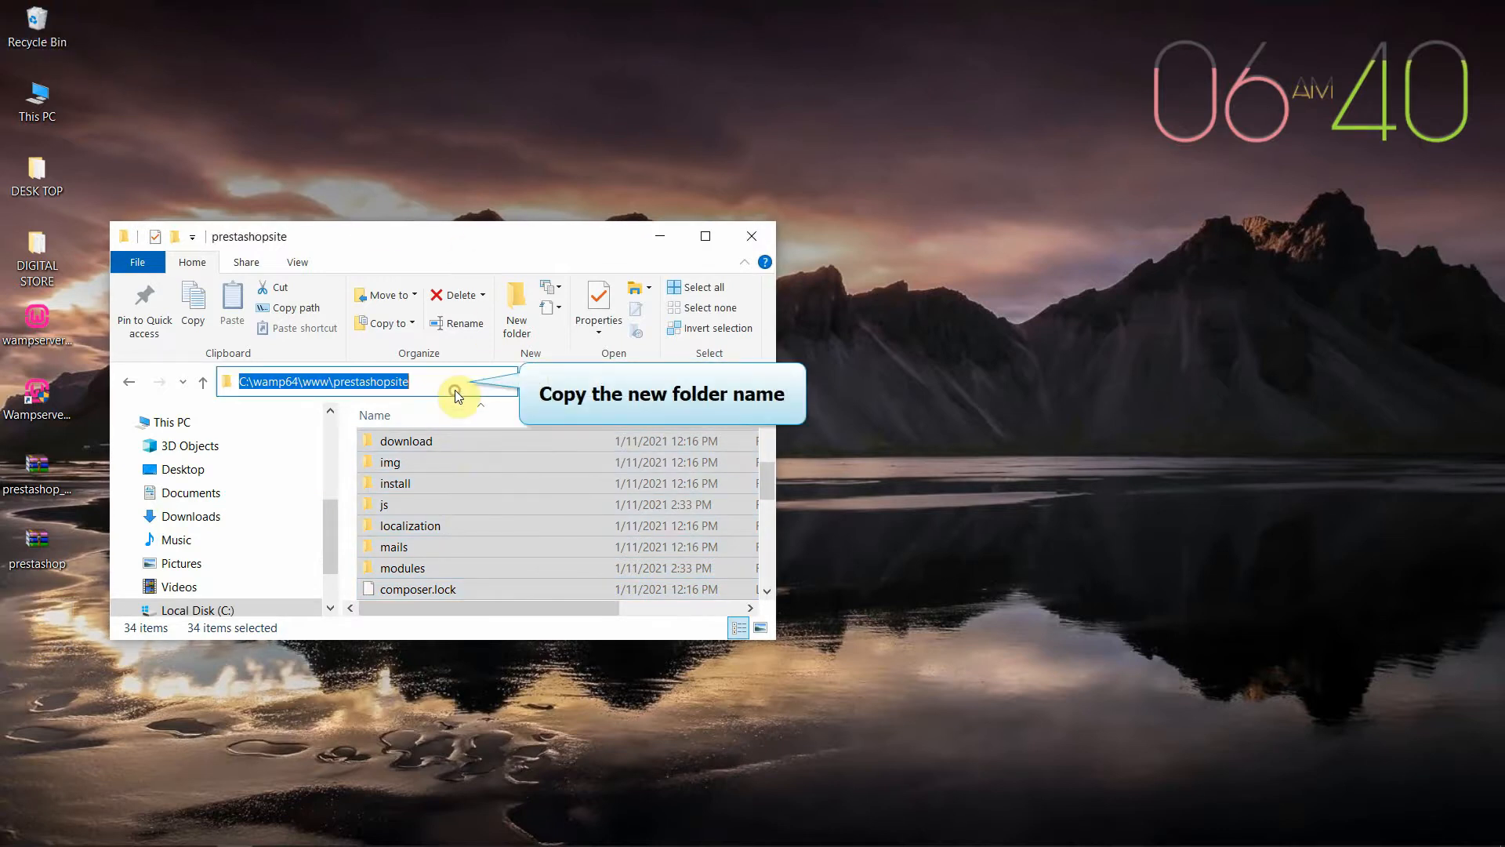
{"action": "left_click", "coordinate": [431, 384]}
{"action": "double_click", "coordinate": [414, 382]}
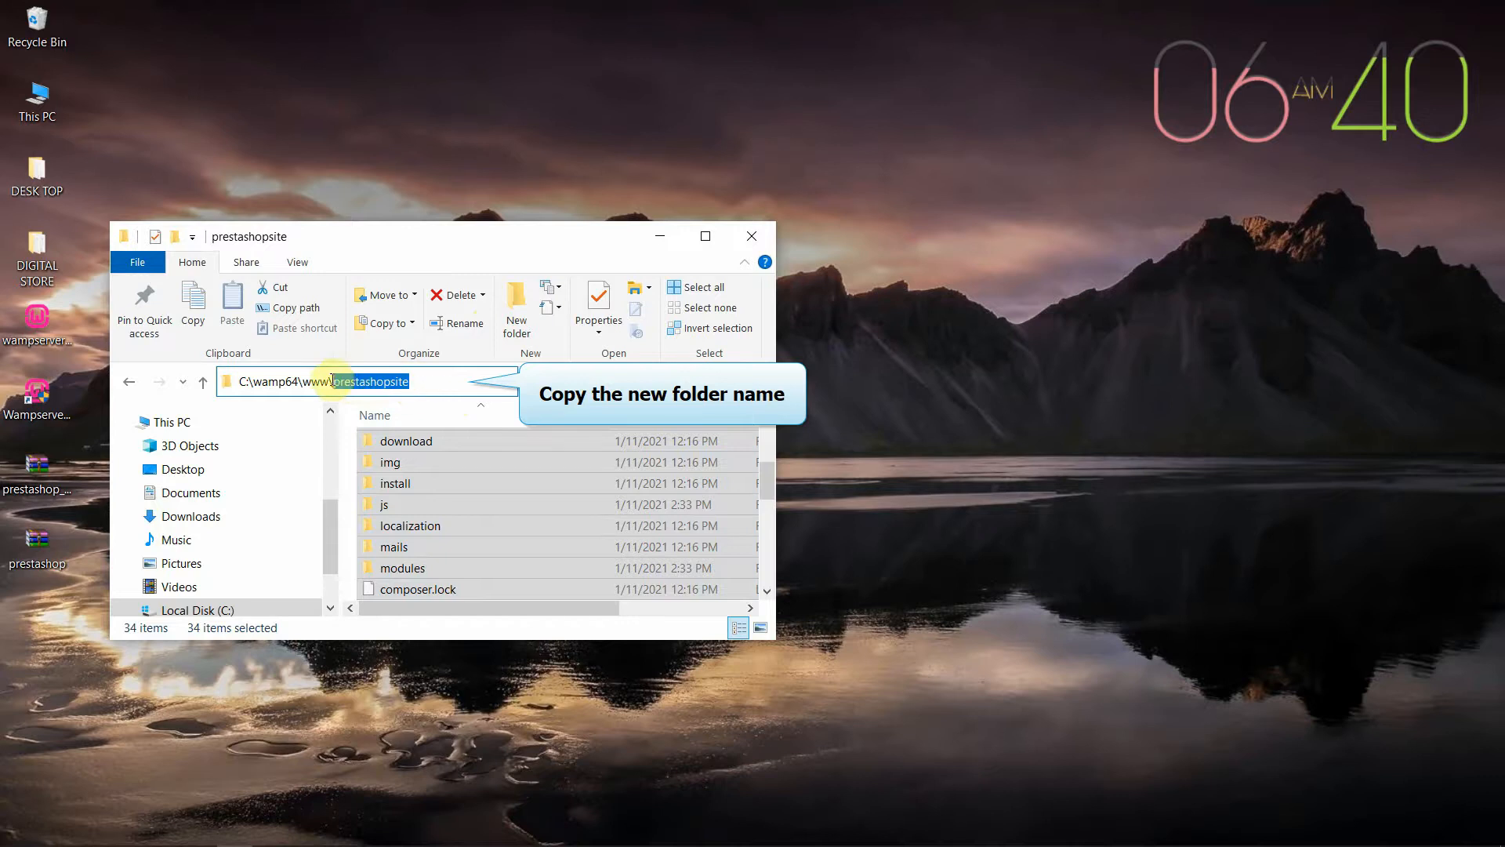
{"action": "right_click", "coordinate": [379, 384]}
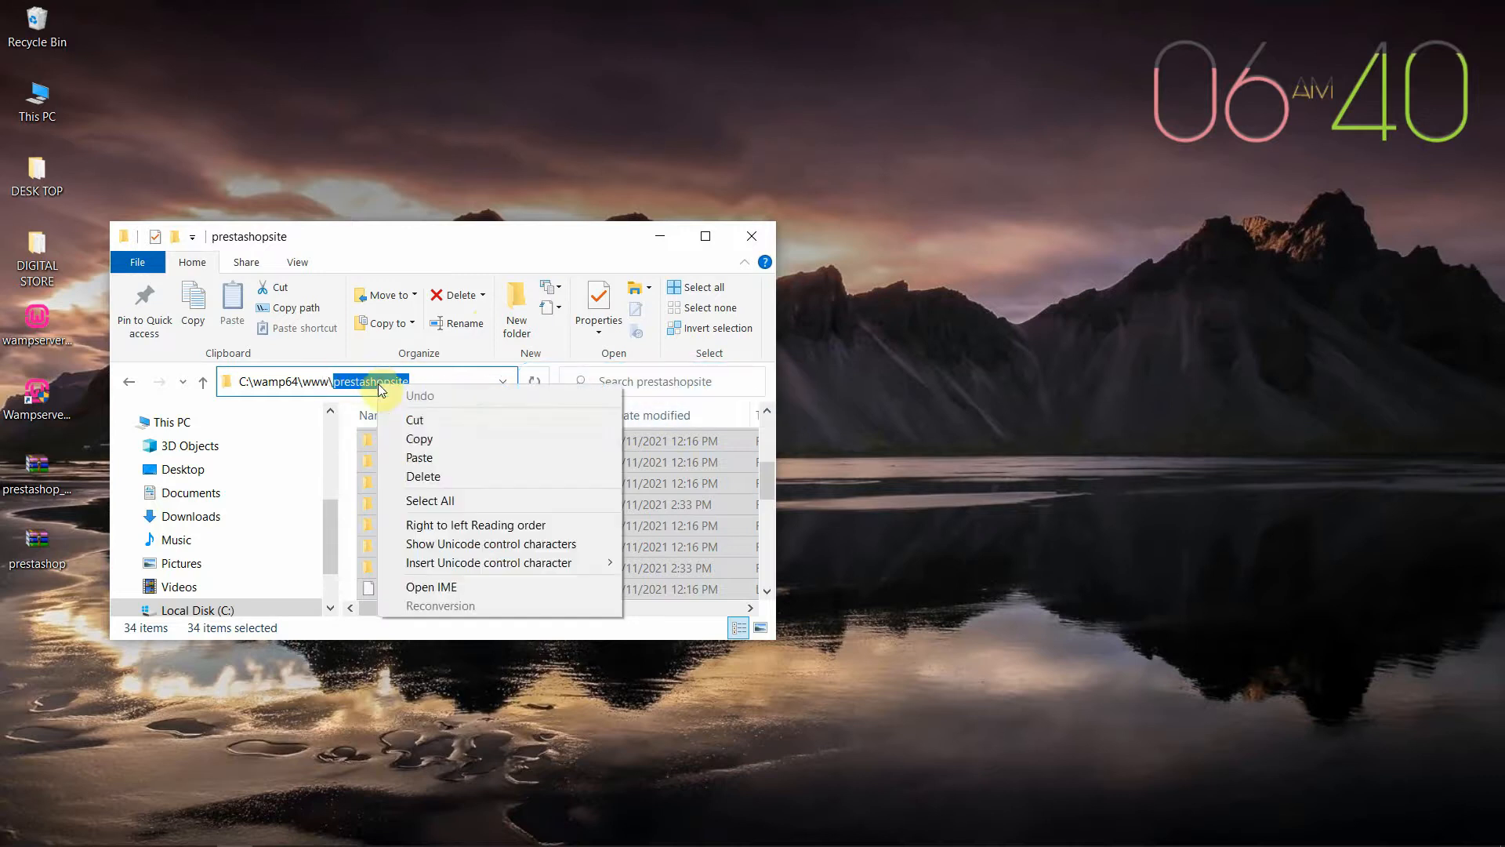
{"action": "left_click", "coordinate": [427, 440]}
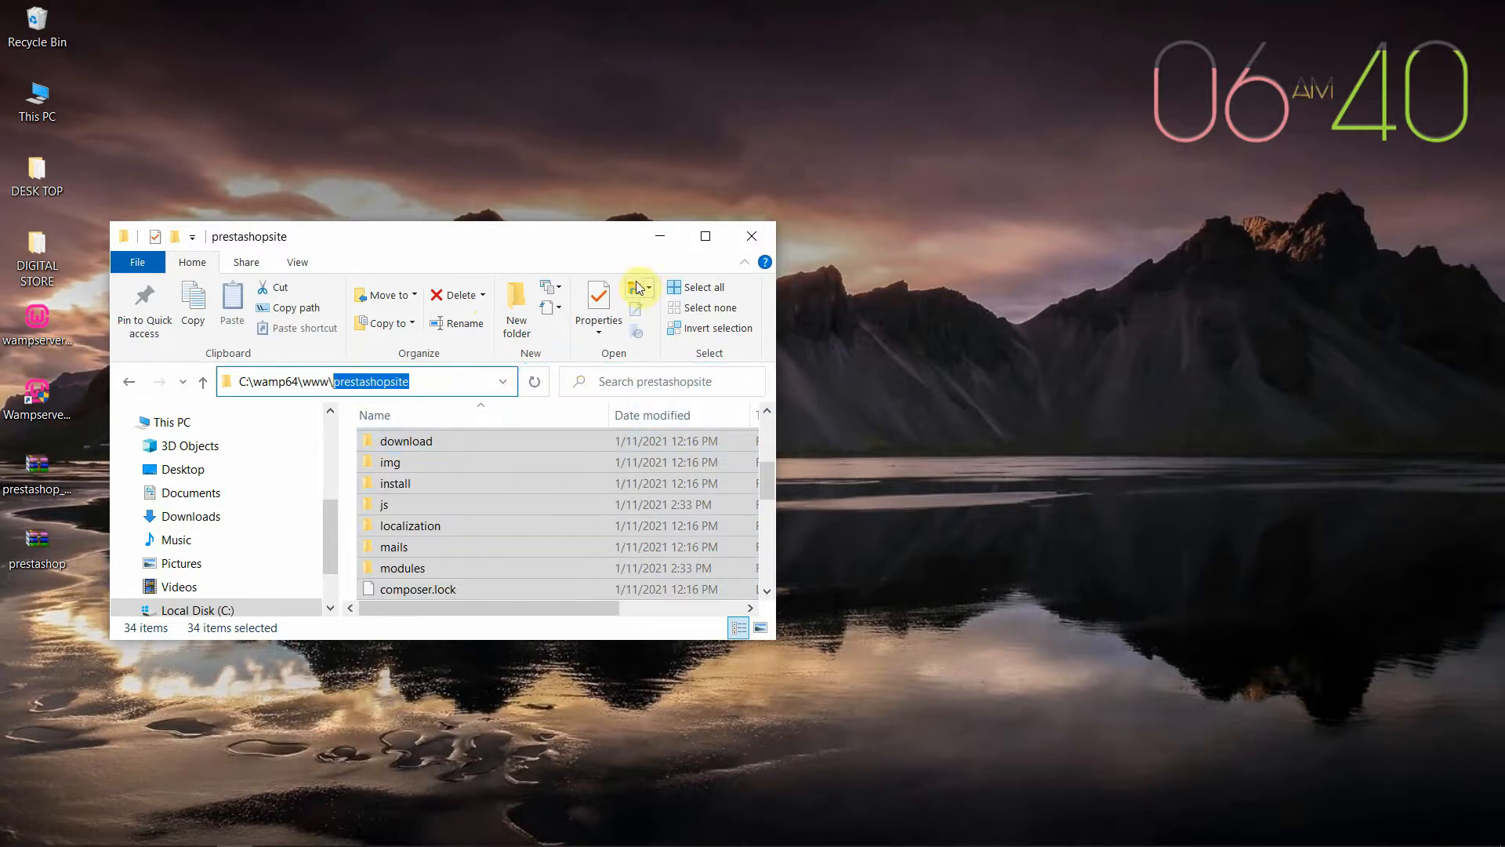
{"action": "left_click", "coordinate": [657, 237]}
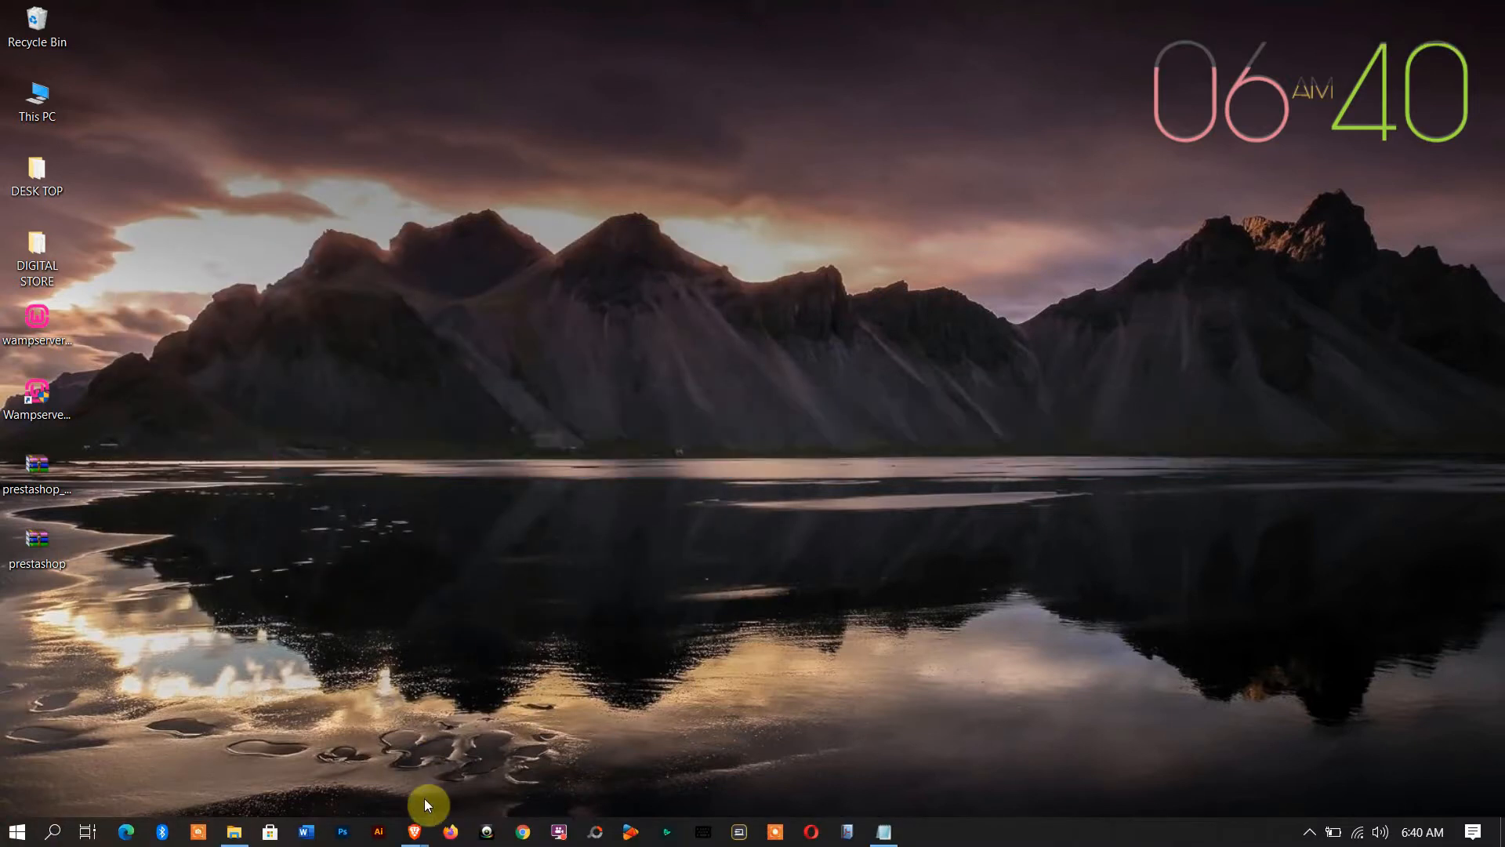
In the download-success browser window, load the localhost WampServer homepage
{"action": "mouse_move", "coordinate": [415, 835]}
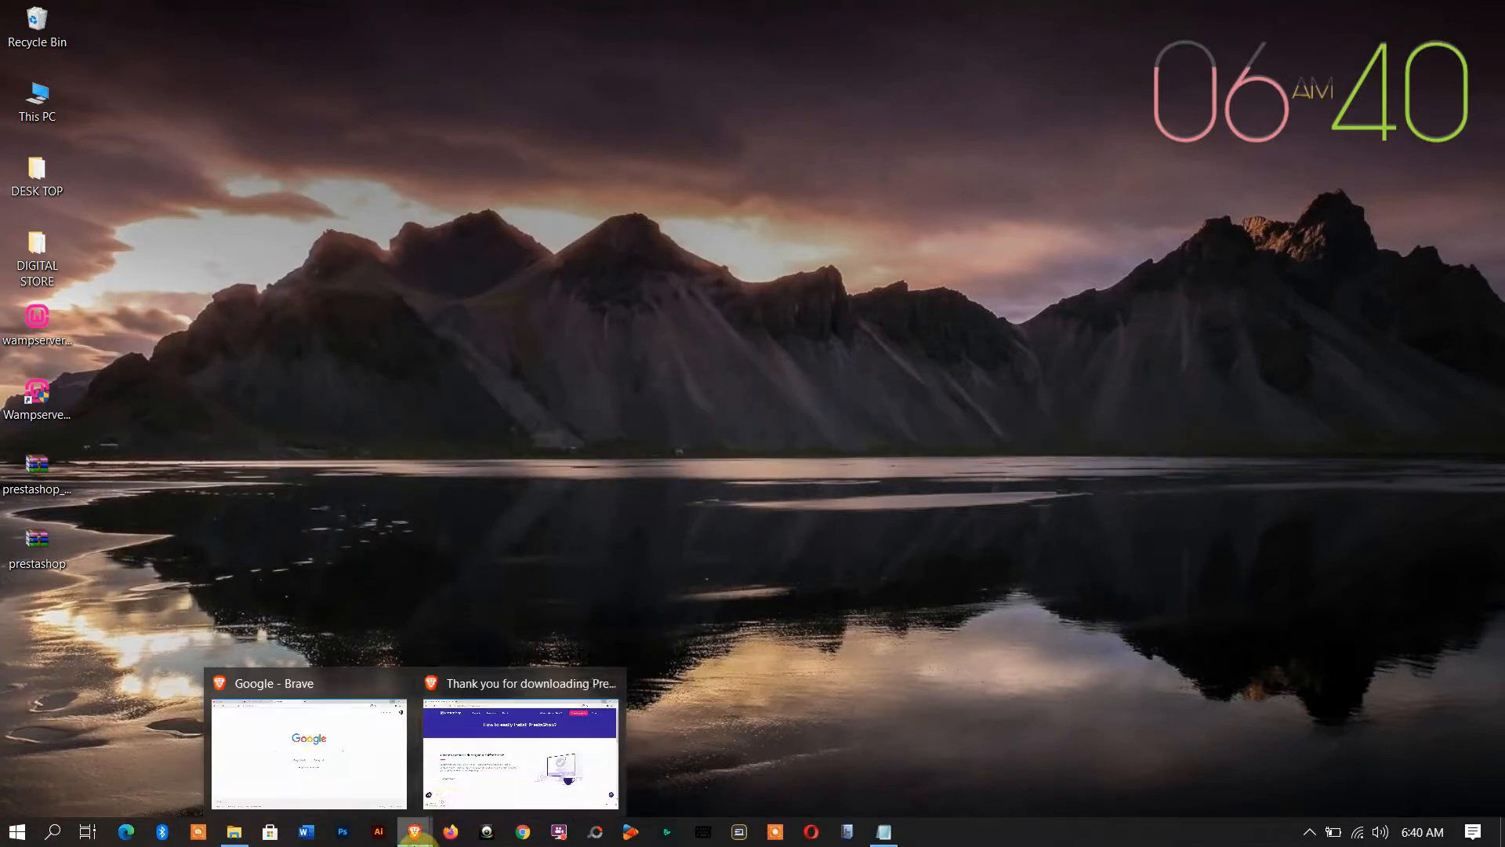
{"action": "left_click", "coordinate": [458, 782]}
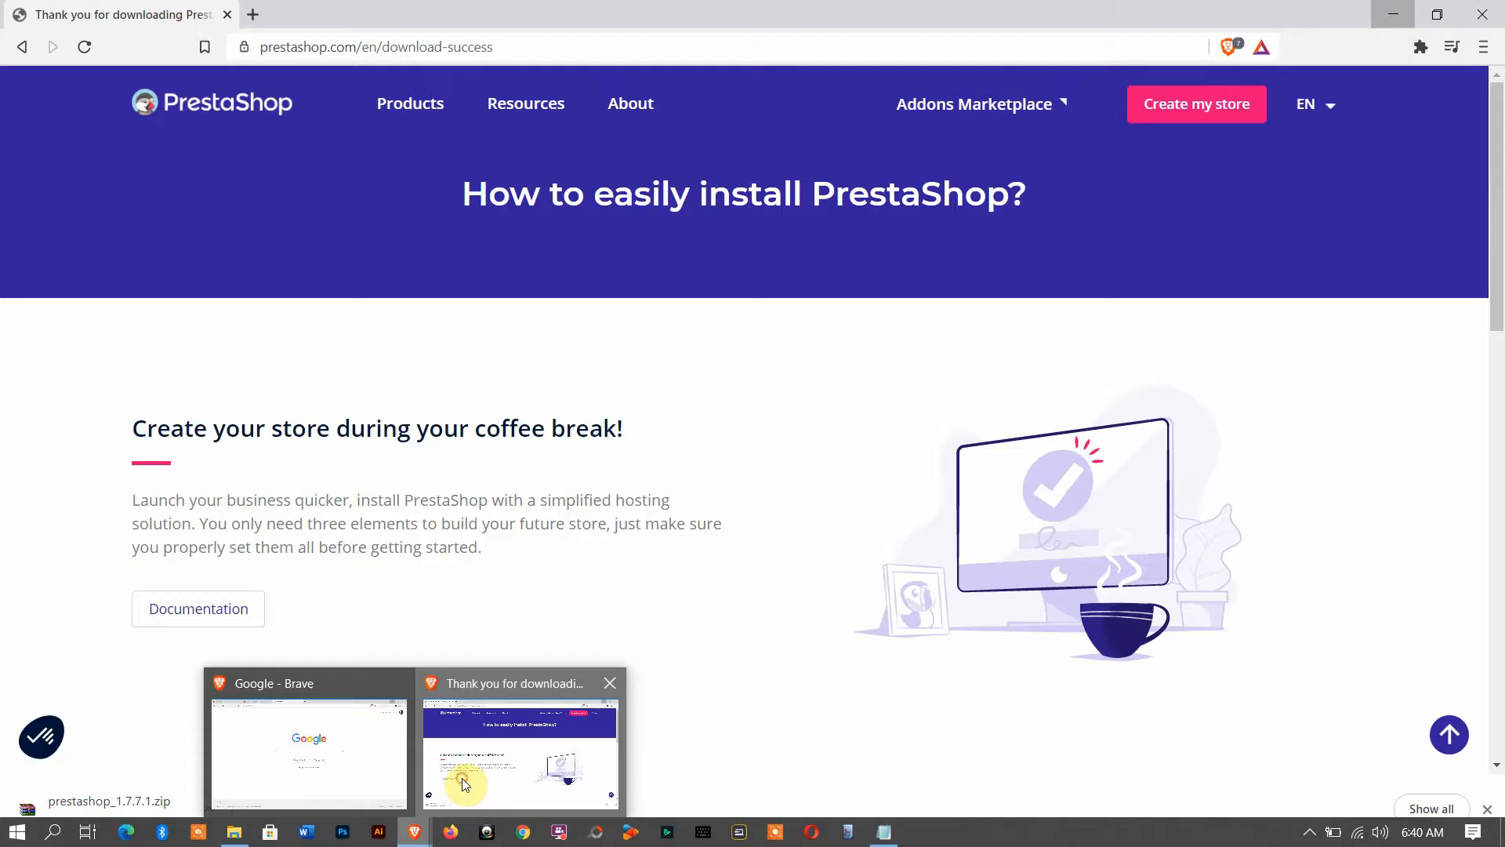
{"action": "left_click", "coordinate": [318, 49]}
{"action": "type", "text": "lo"}
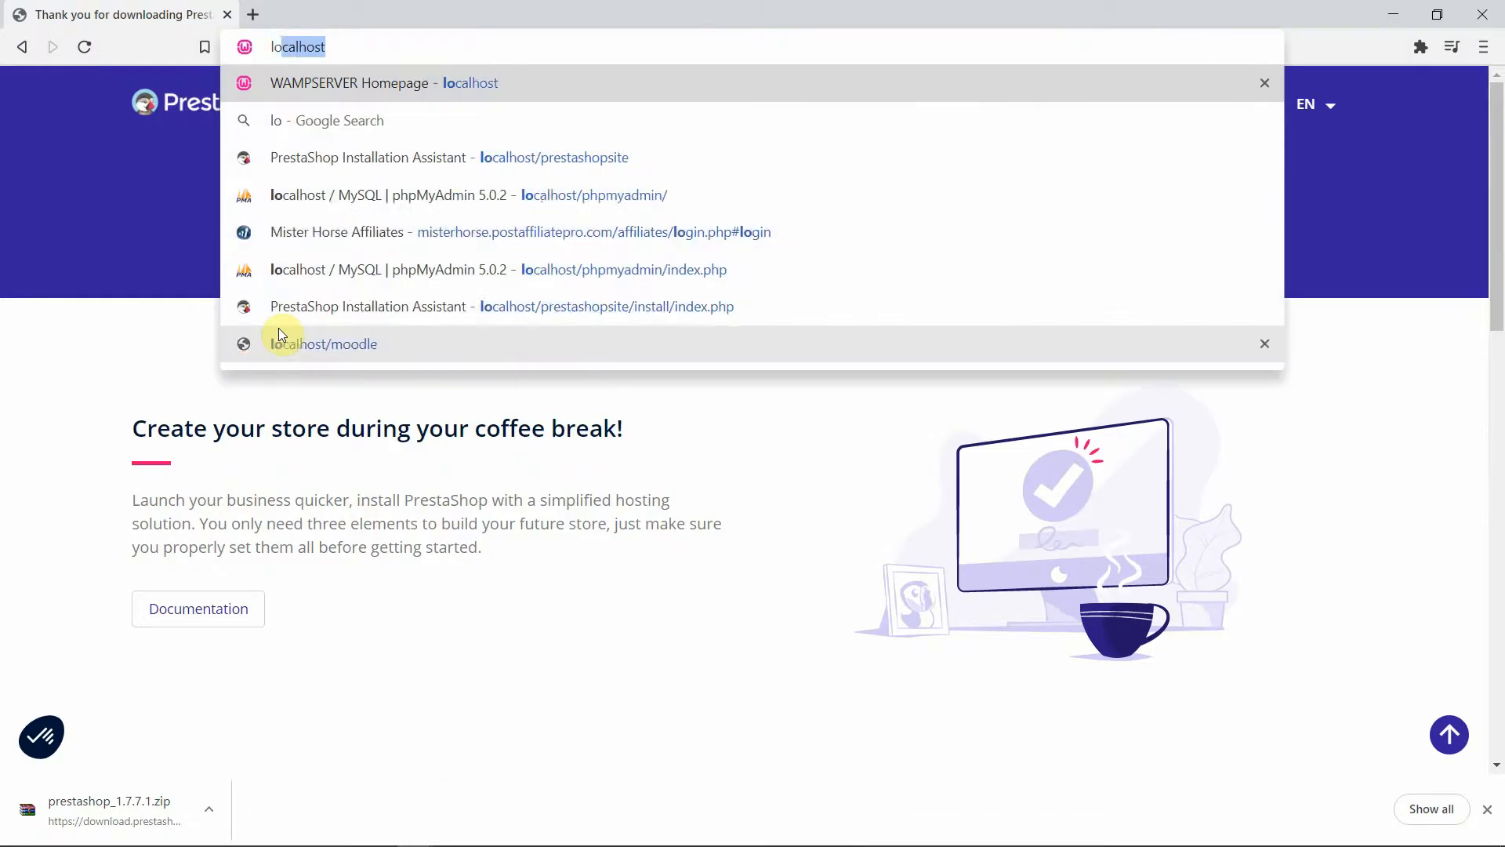
{"action": "type", "text": "calhost"}
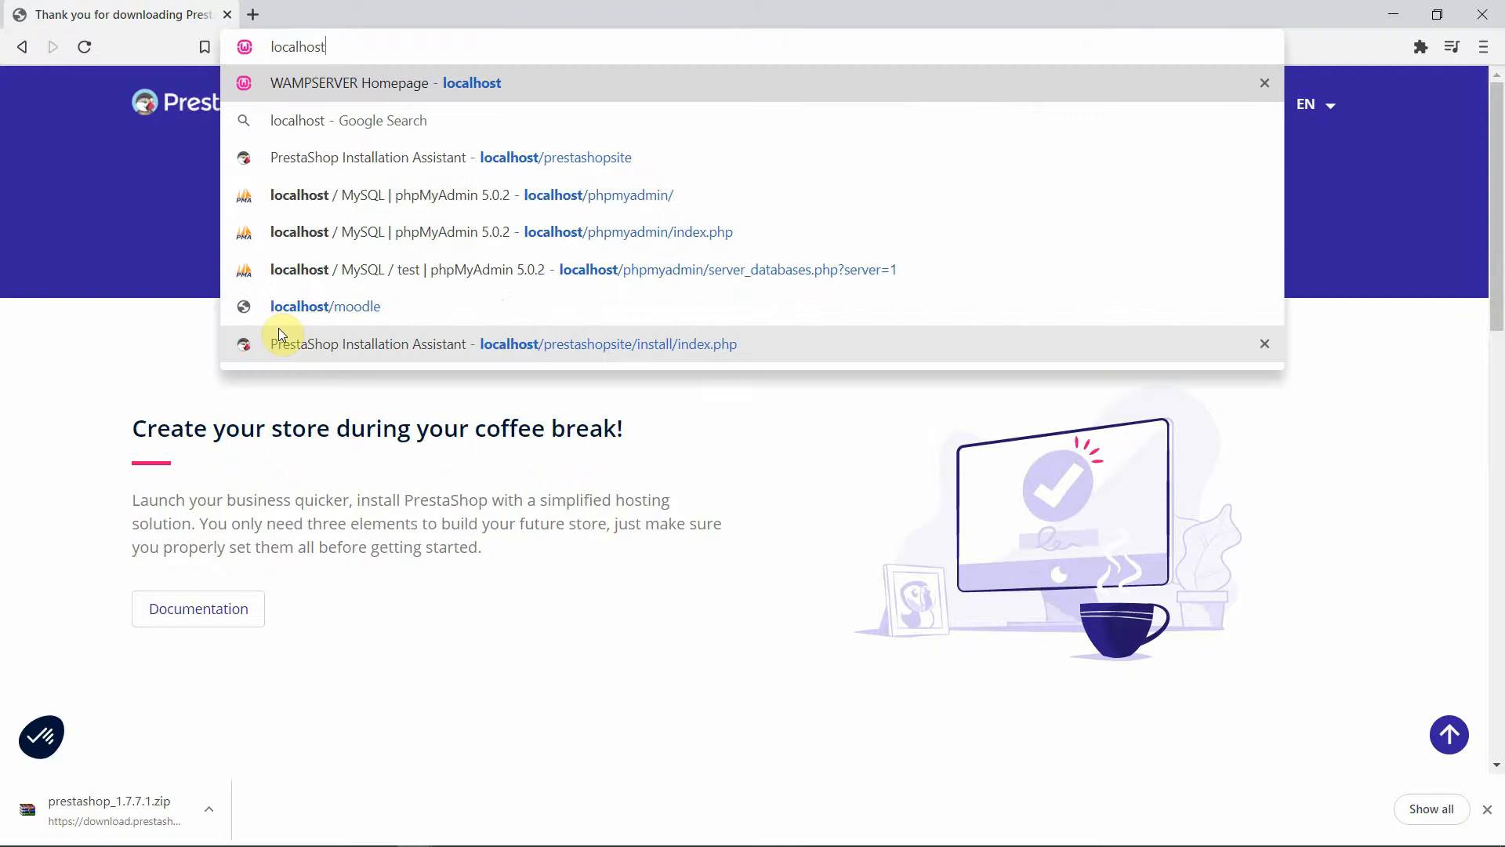
{"action": "key", "text": "Return"}
Open localhost/prestashopsite by appending the copied folder name to the address
{"action": "left_click", "coordinate": [330, 45]}
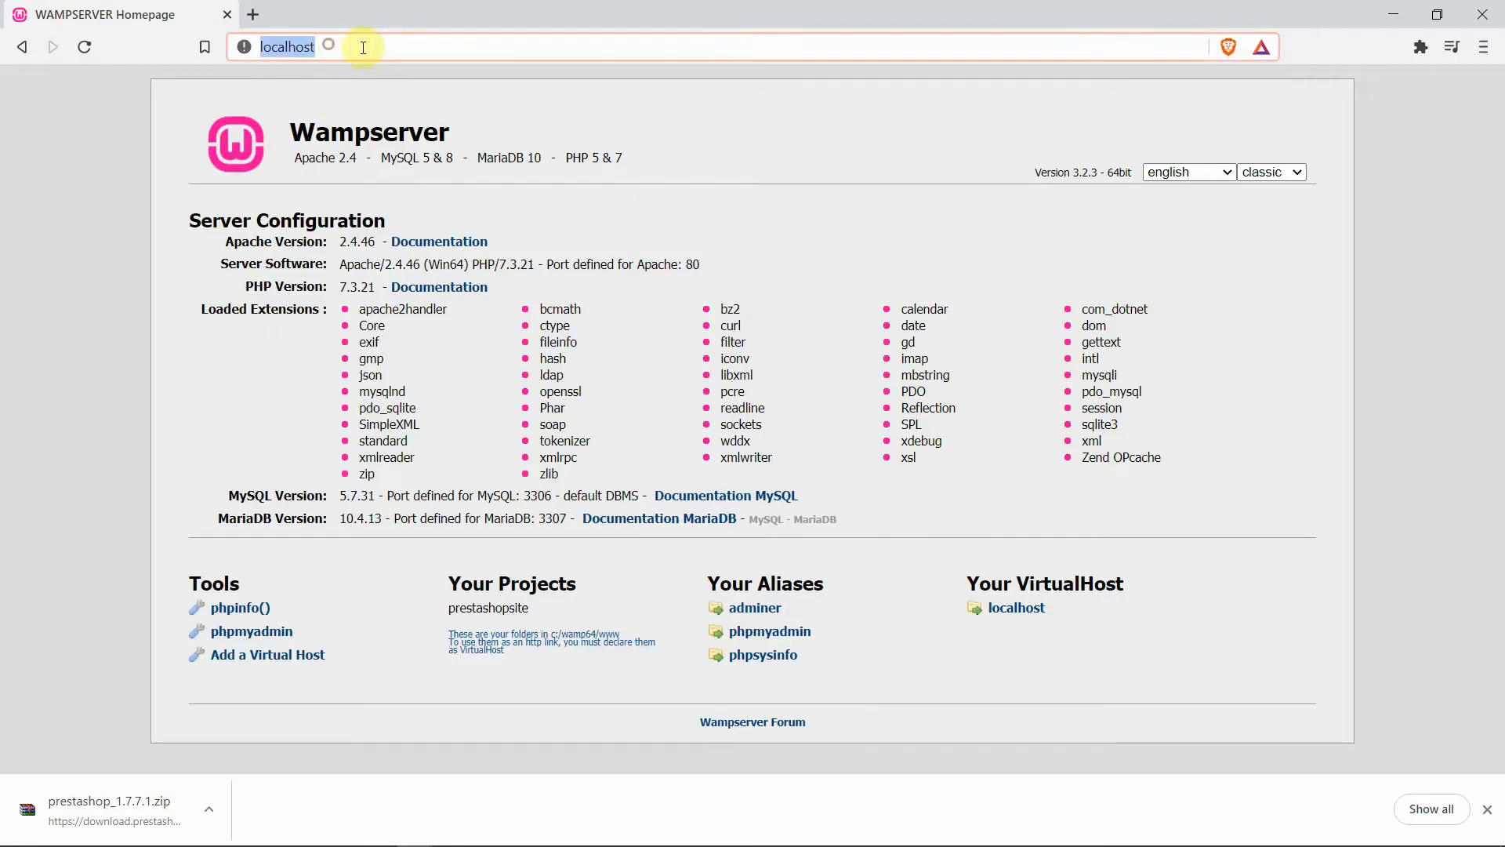
{"action": "left_click", "coordinate": [371, 47]}
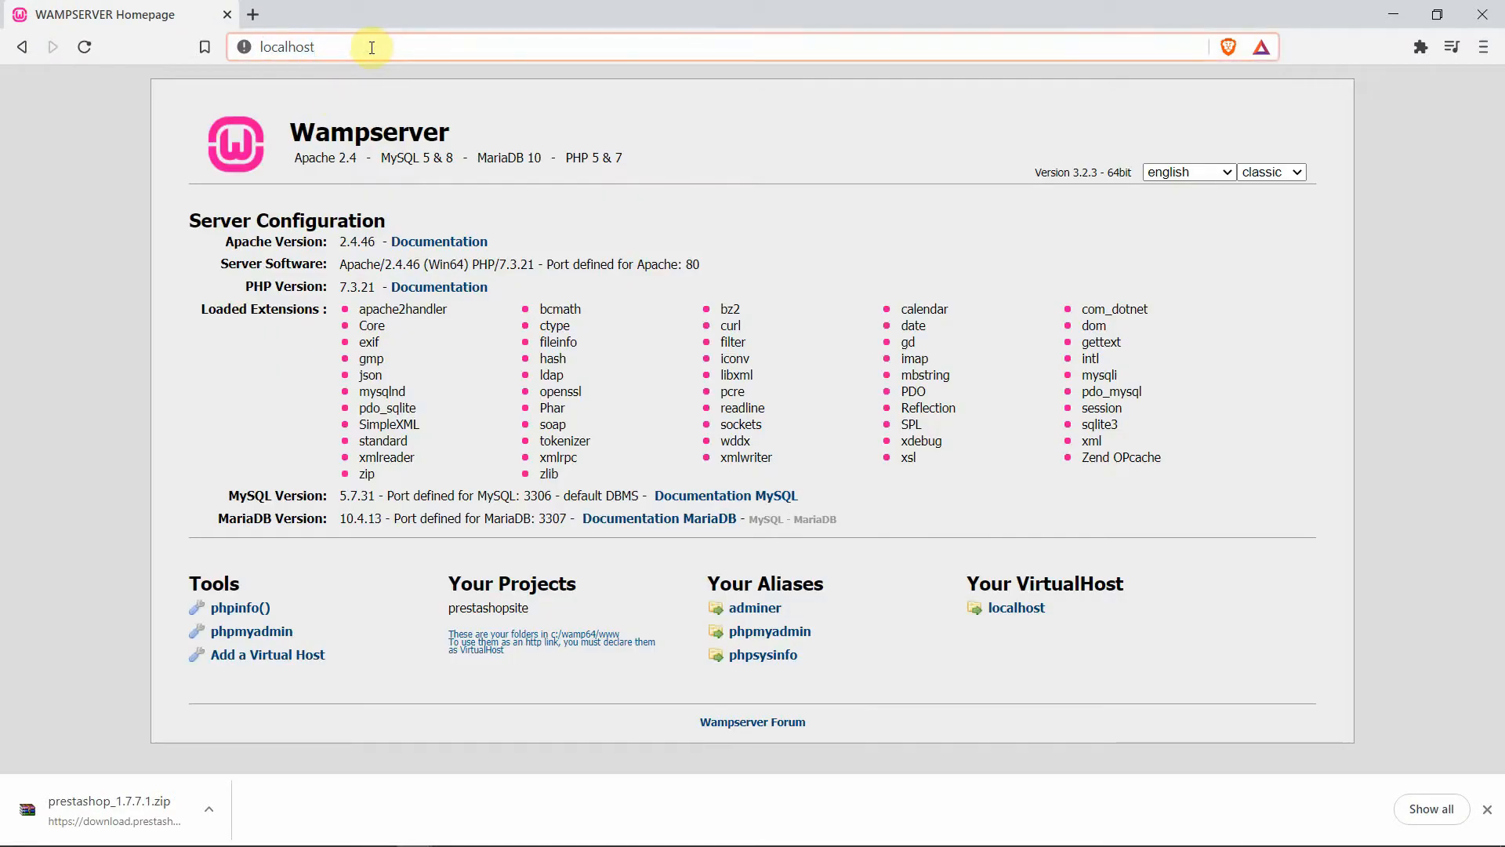
{"action": "type", "text": "/"}
{"action": "right_click", "coordinate": [369, 47]}
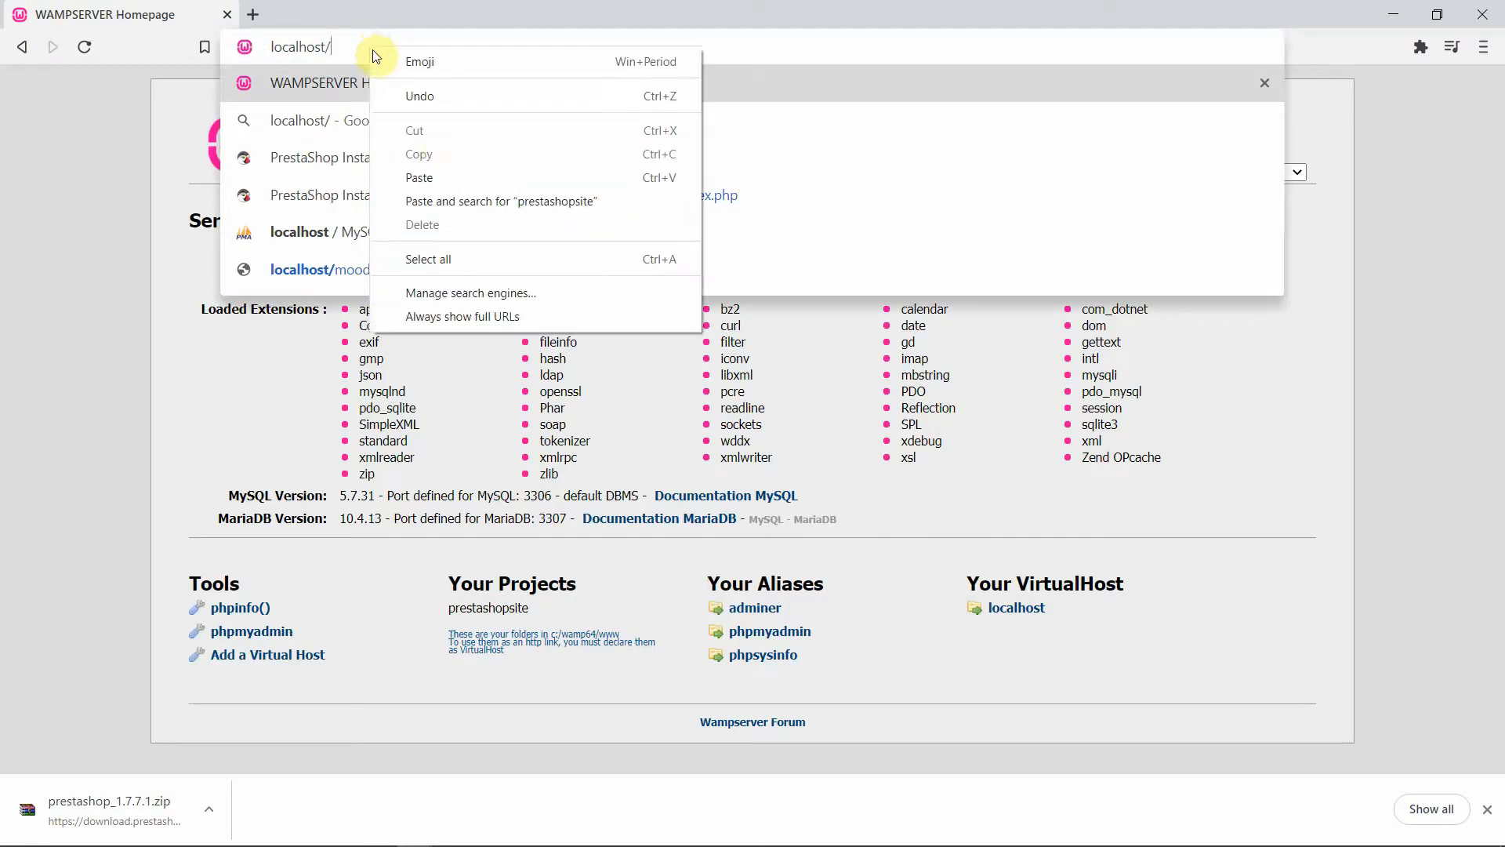
{"action": "left_click", "coordinate": [443, 179]}
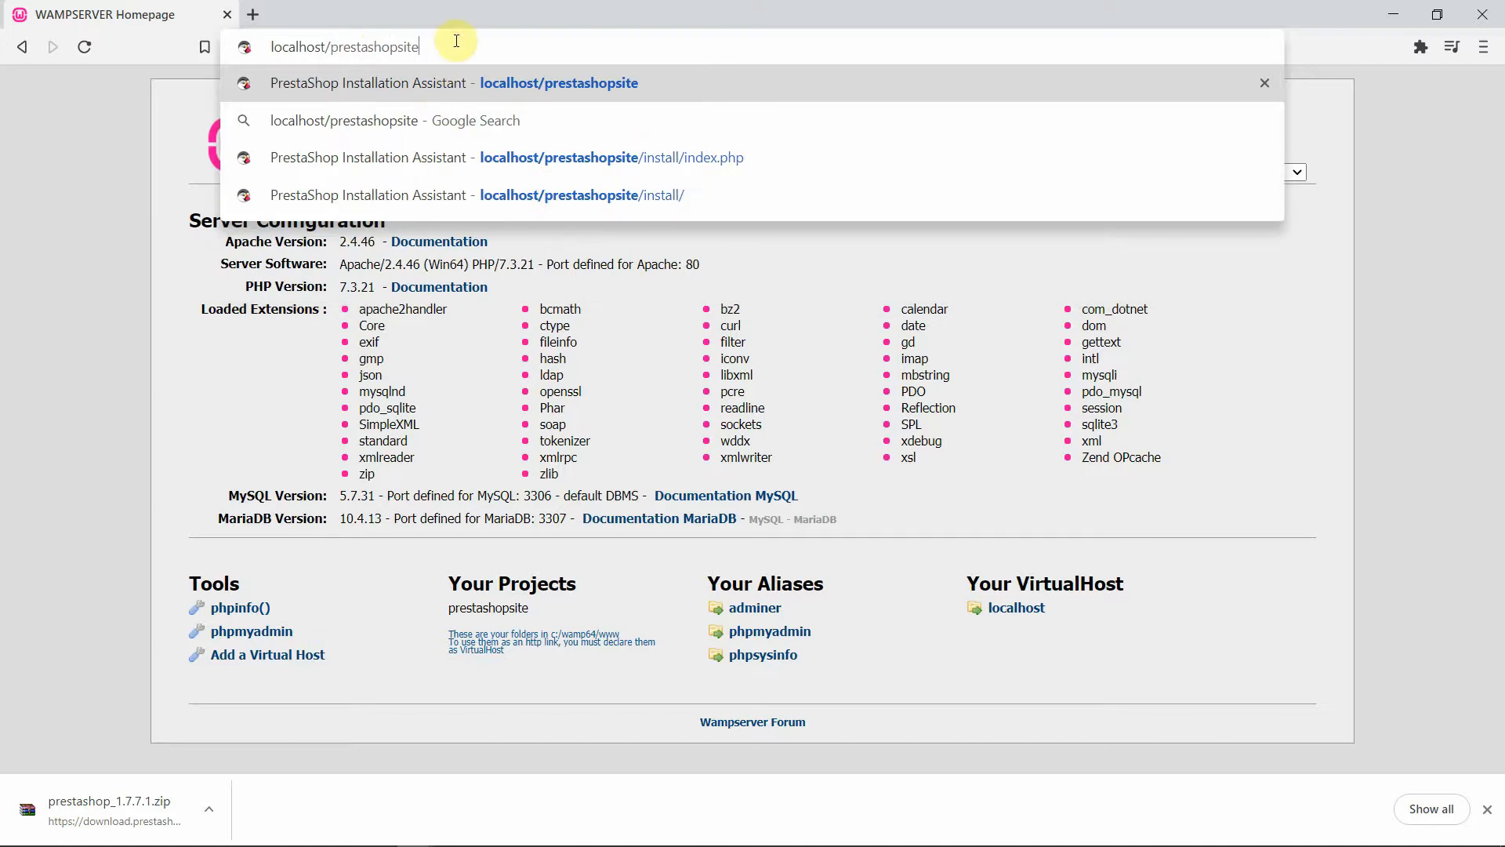
{"action": "key", "text": "Return"}
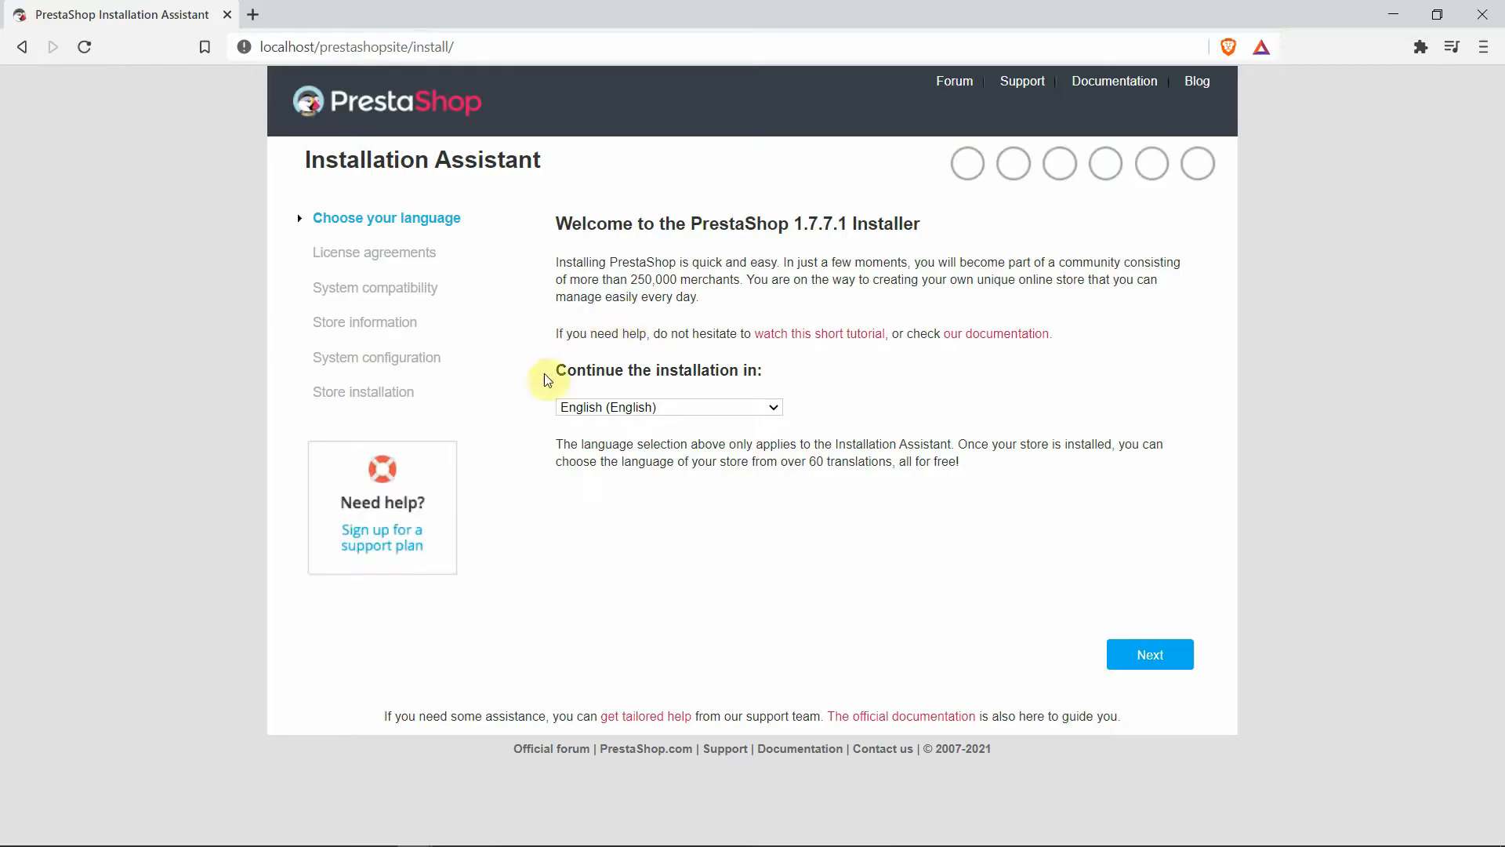
Keep English as the installer language and accept the licence agreement
{"action": "left_click", "coordinate": [780, 413]}
{"action": "left_click", "coordinate": [779, 411]}
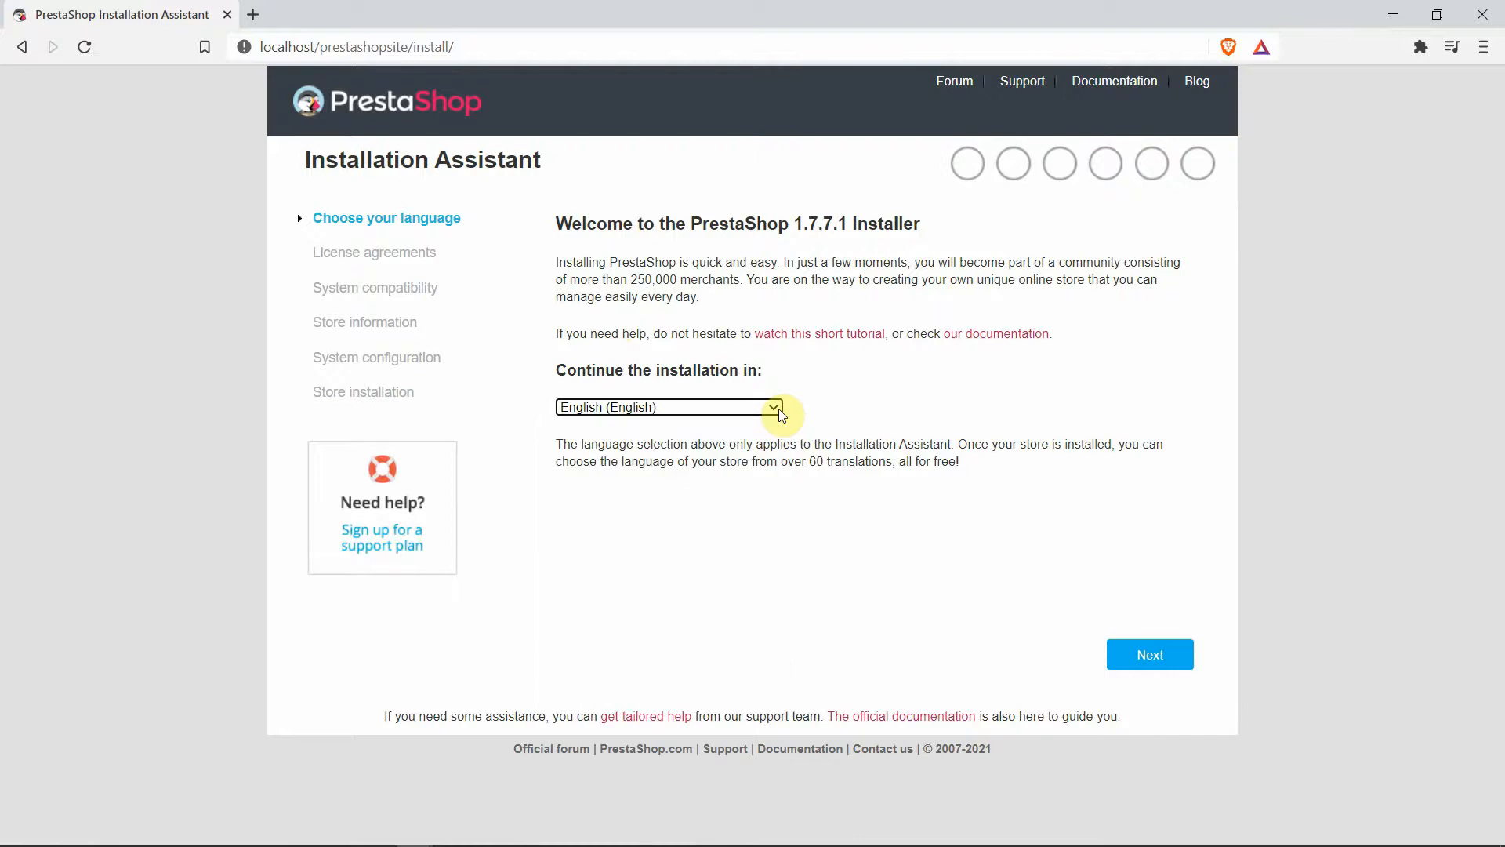
{"action": "left_click", "coordinate": [779, 409]}
{"action": "left_click", "coordinate": [672, 502]}
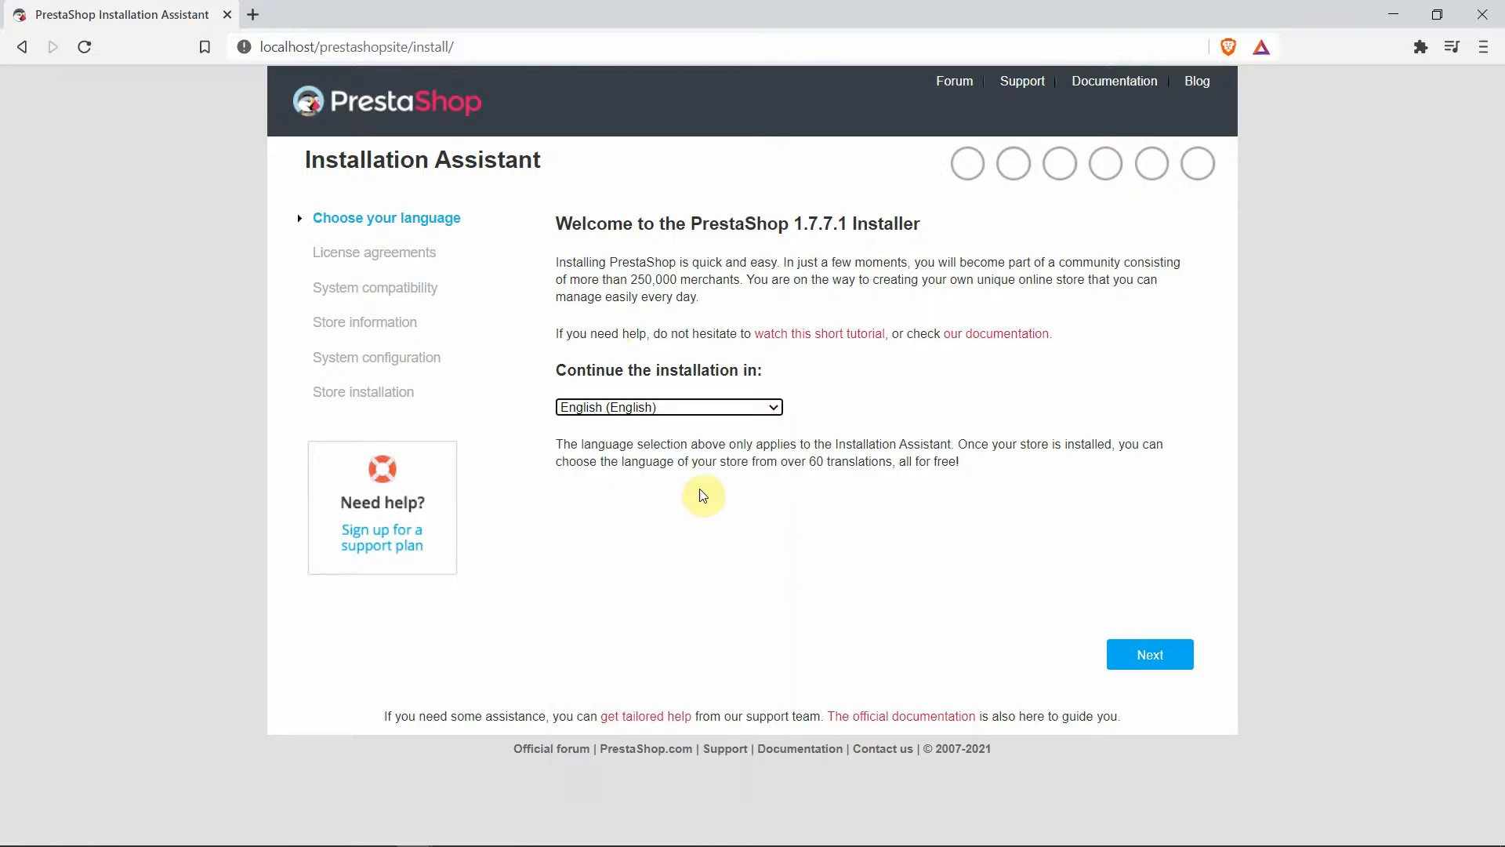
{"action": "left_click", "coordinate": [1165, 673]}
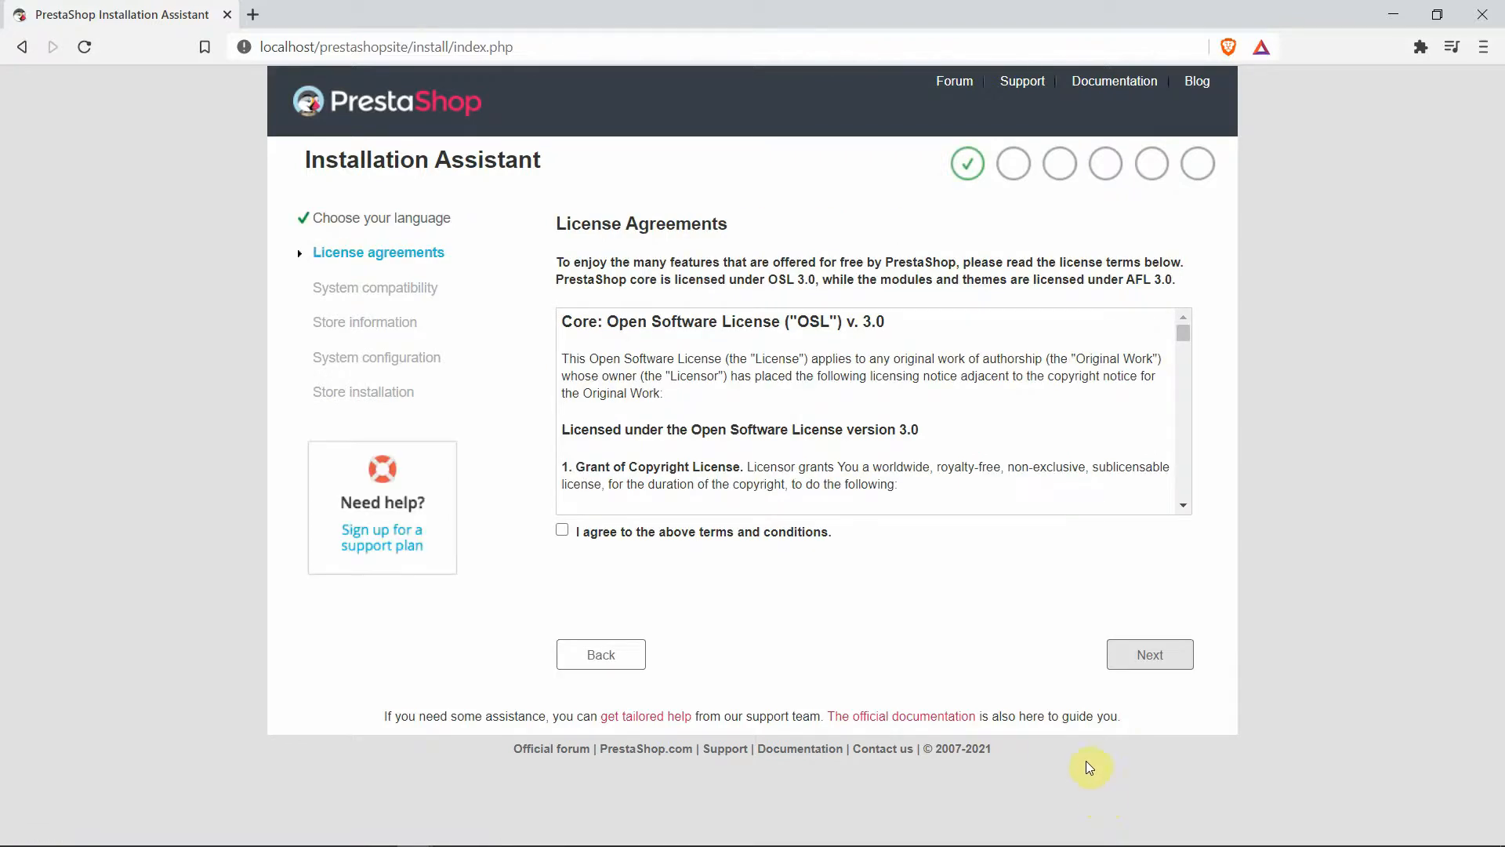
{"action": "left_click", "coordinate": [563, 533]}
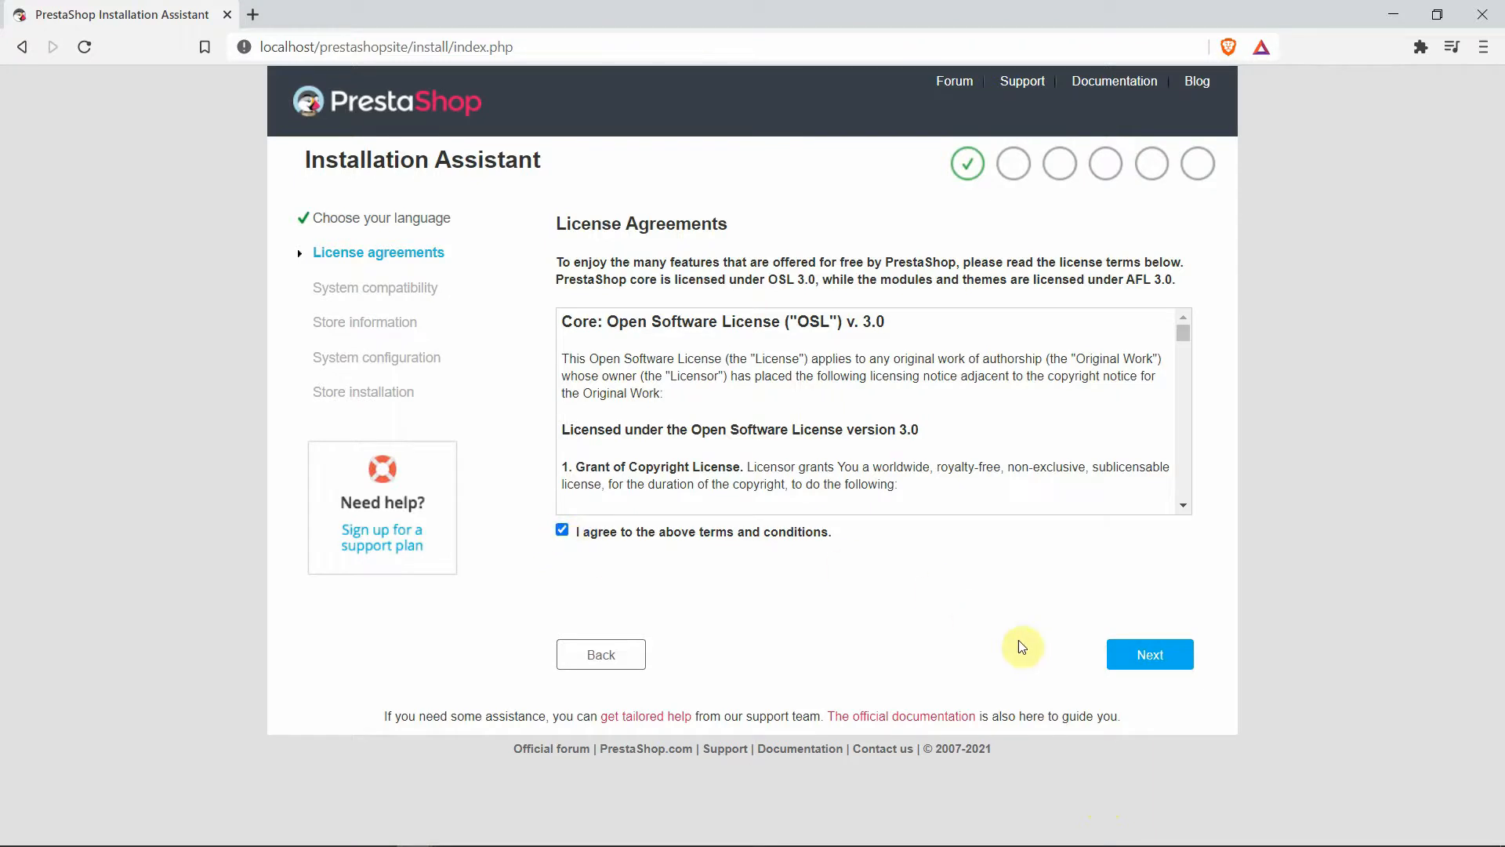
{"action": "left_click", "coordinate": [1150, 658]}
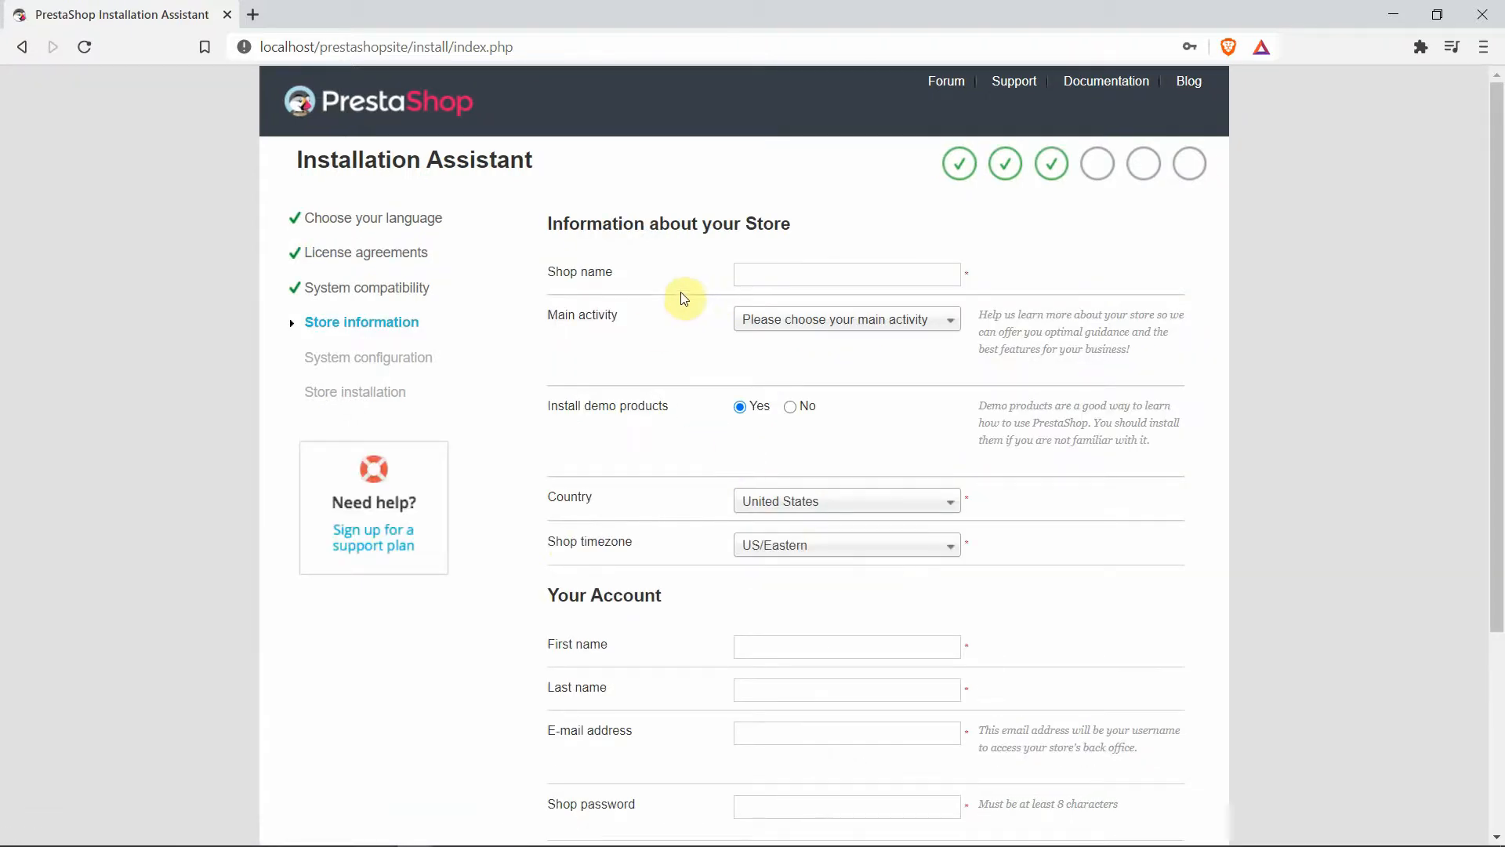
Enter the shop name, Computer Hardware and Software activity, United States and US/Eastern timezone
{"action": "left_click", "coordinate": [779, 273]}
{"action": "type", "text": "Store Name"}
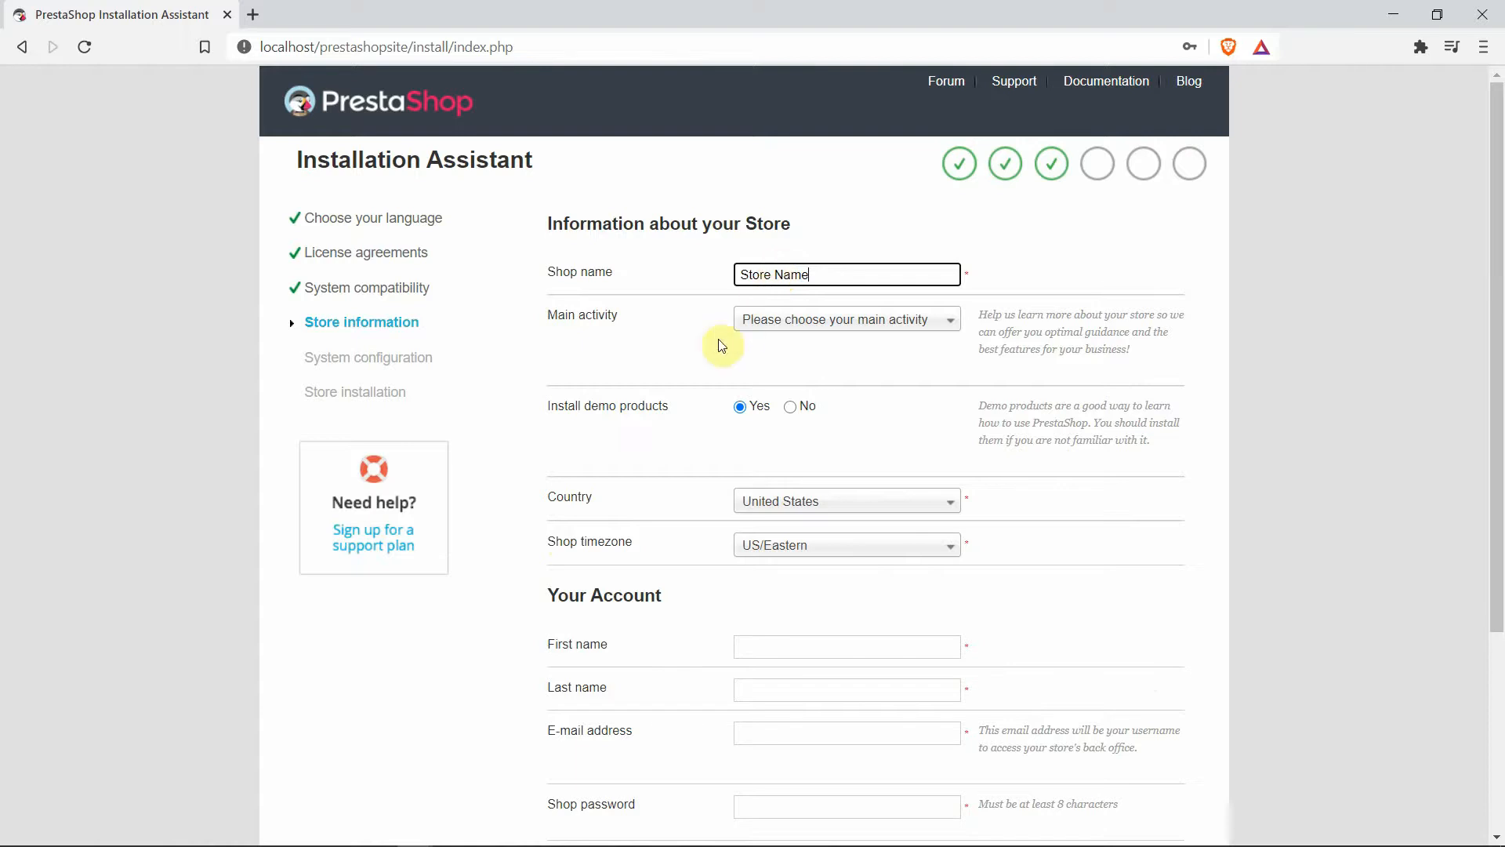
{"action": "left_click", "coordinate": [913, 328]}
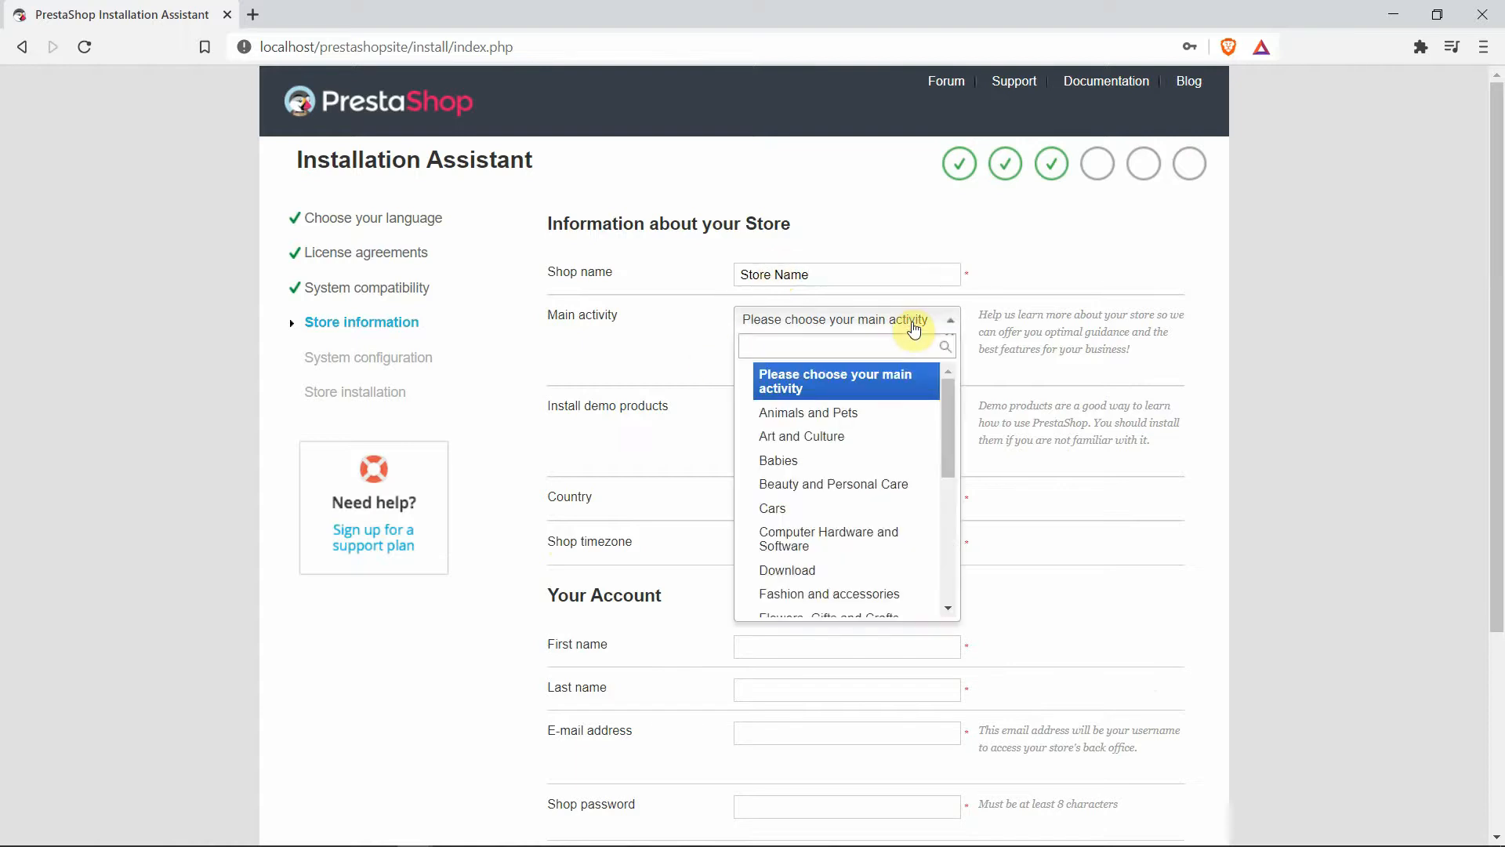
{"action": "left_click", "coordinate": [857, 534]}
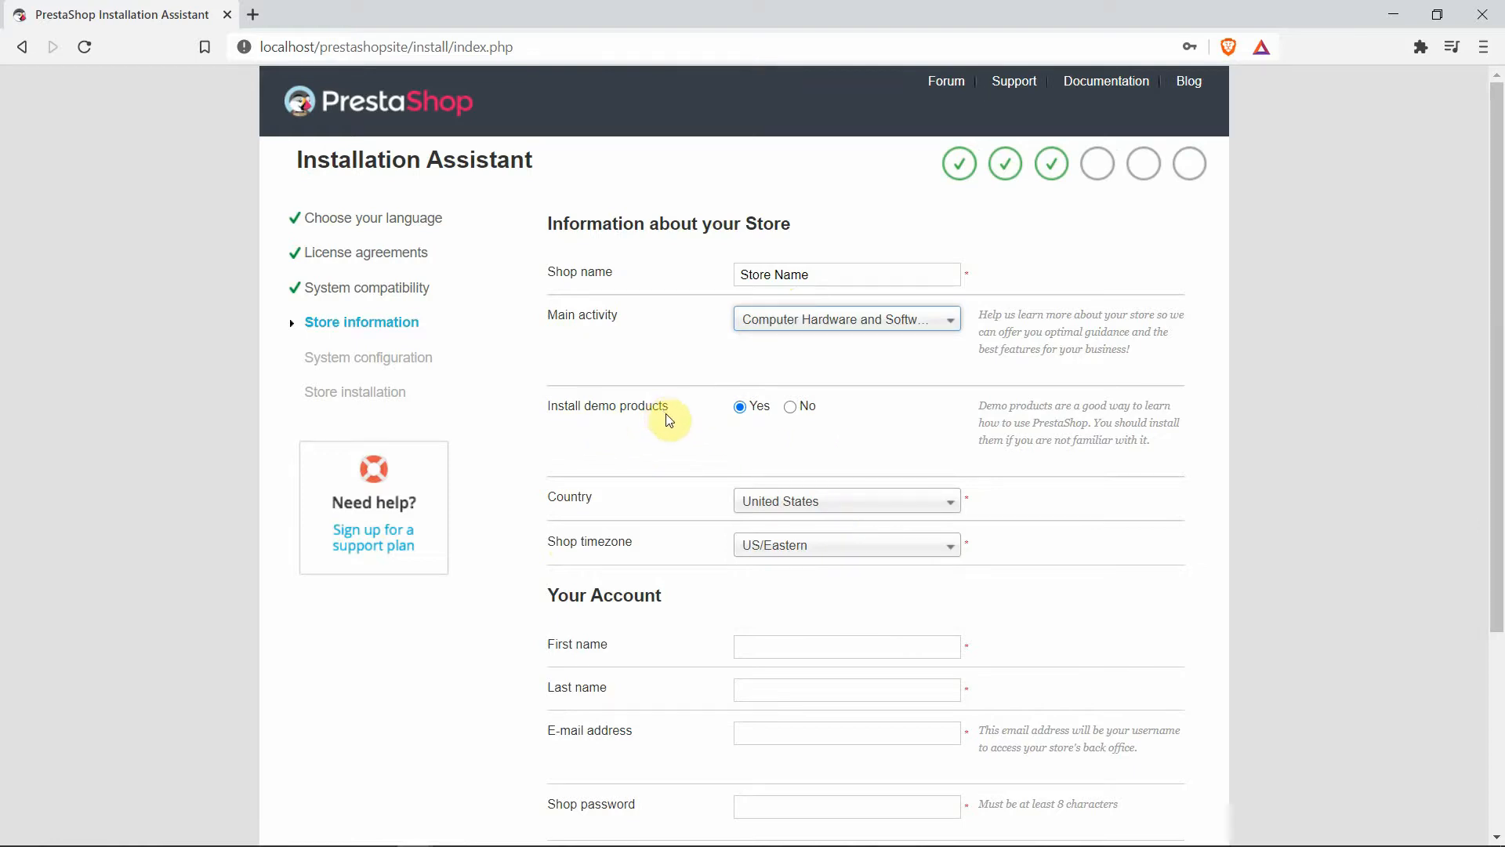
{"action": "left_click", "coordinate": [937, 505]}
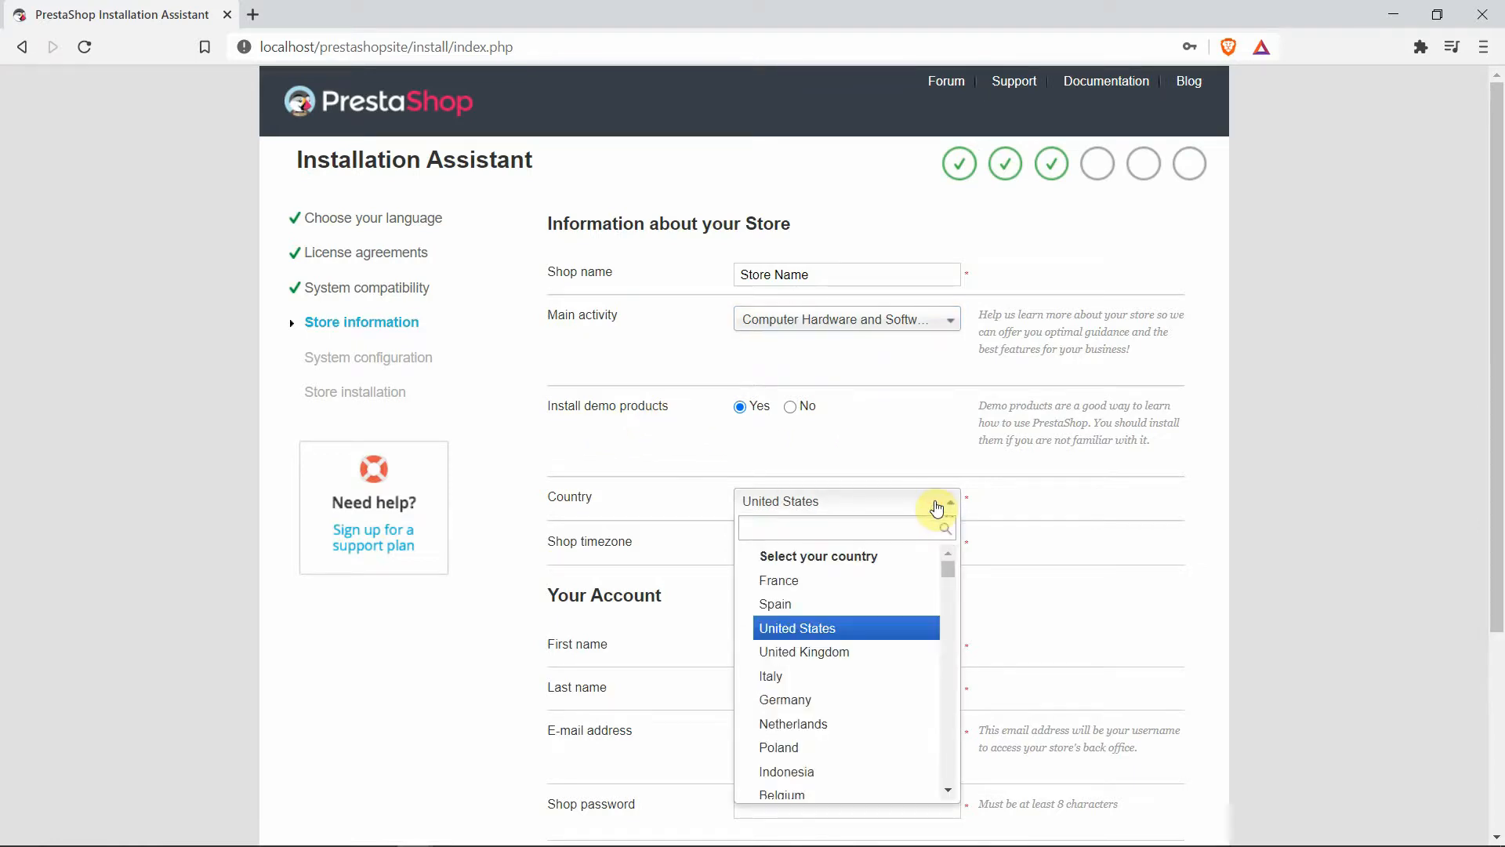
{"action": "left_click", "coordinate": [888, 626]}
{"action": "left_click", "coordinate": [927, 555]}
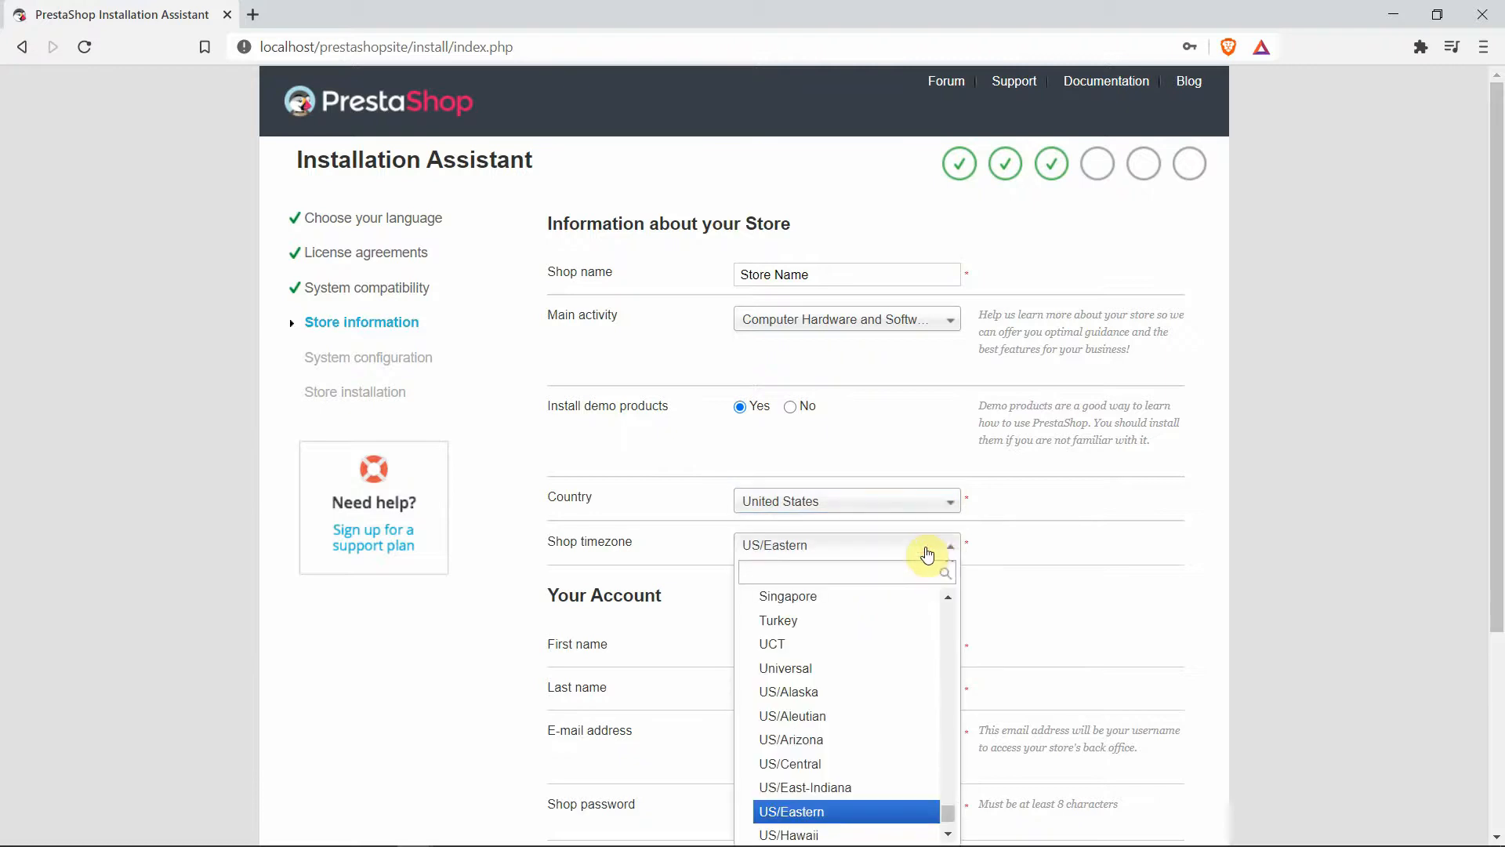
{"action": "left_click", "coordinate": [1008, 541]}
{"action": "scroll", "coordinate": [1012, 545], "scroll_direction": "down", "scroll_amount": 3}
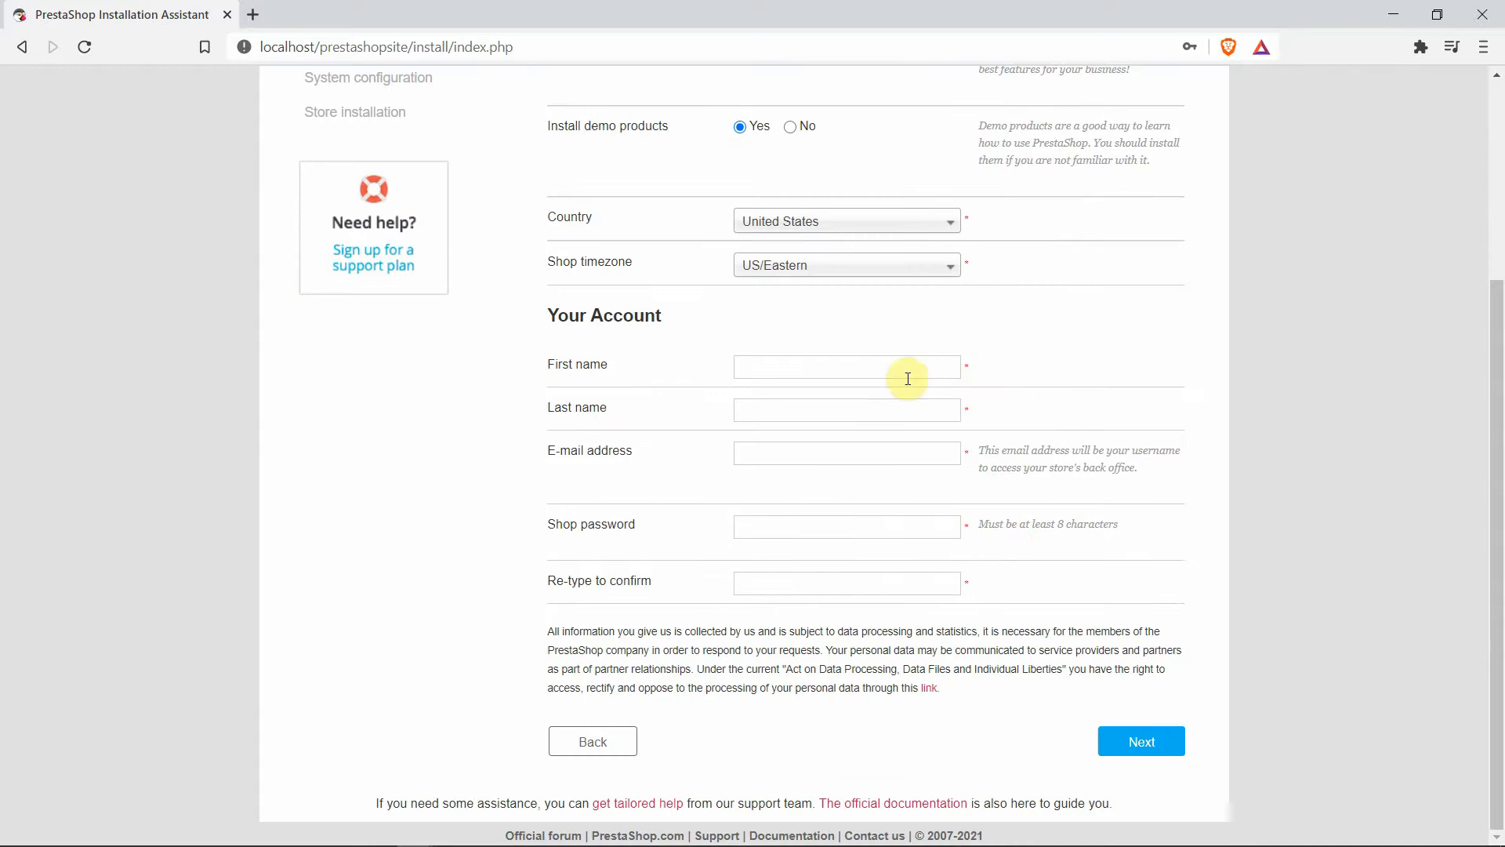
Fill in the admin account's first name, last name and password, then continue to database setup
{"action": "left_click", "coordinate": [852, 360]}
{"action": "type", "text": "Tech"}
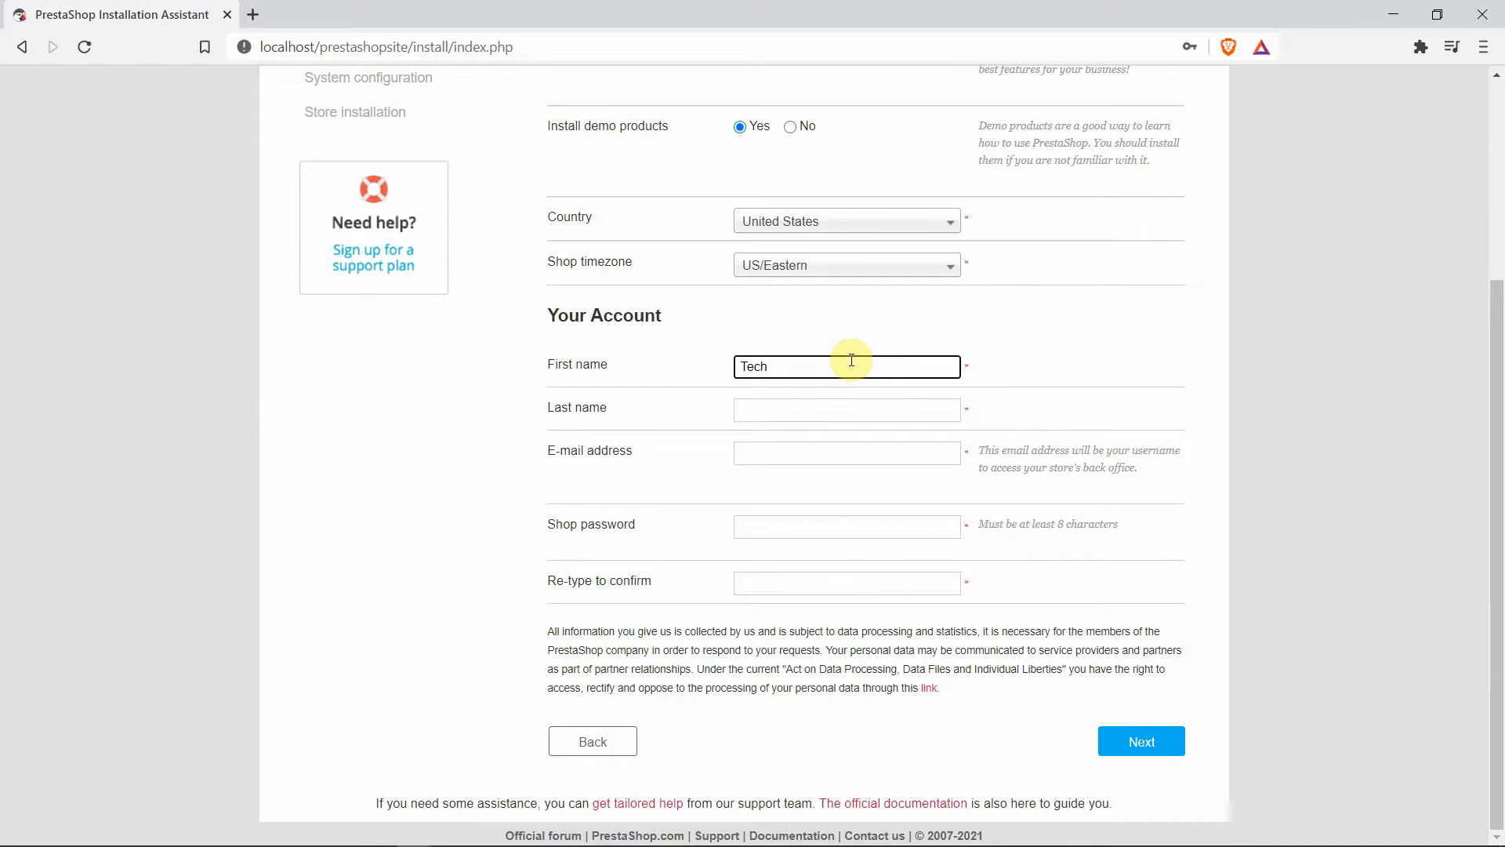
{"action": "left_click", "coordinate": [746, 409]}
{"action": "type", "text": "Ruzz"}
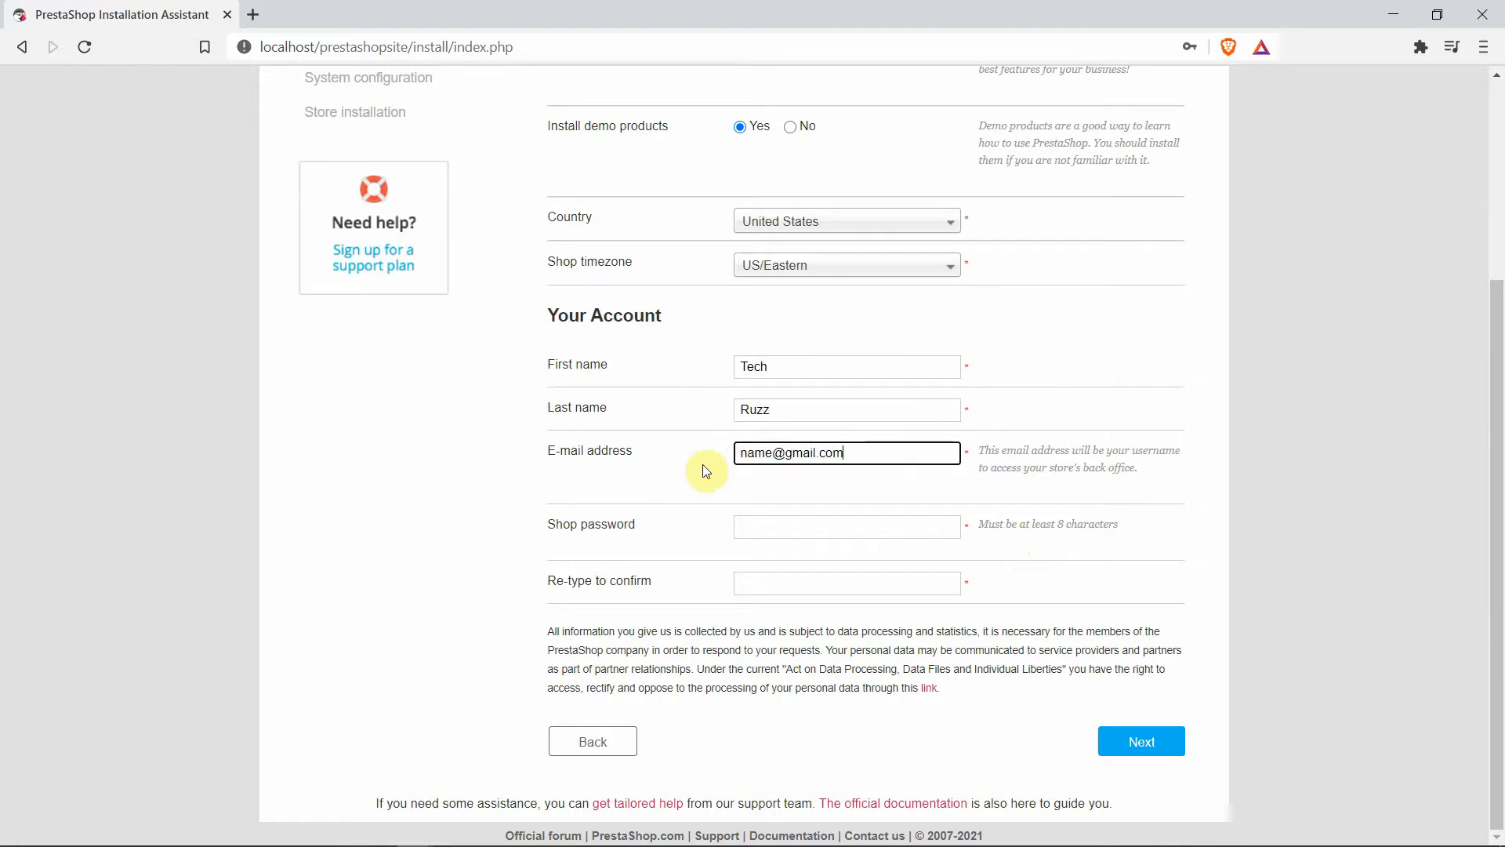
{"action": "left_click", "coordinate": [751, 530]}
{"action": "type", "text": "•••"}
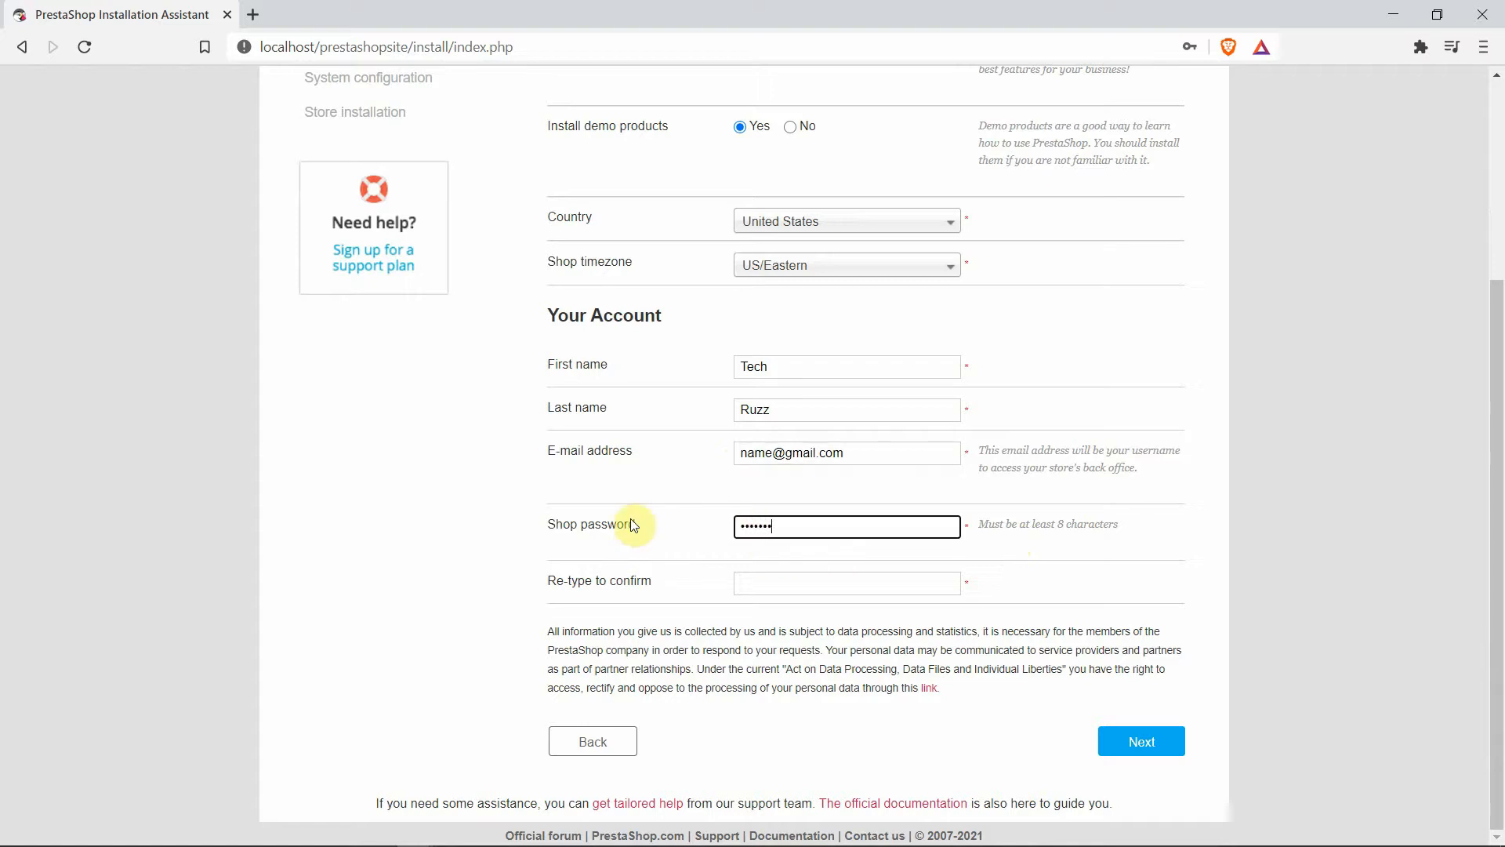
{"action": "left_click", "coordinate": [743, 580]}
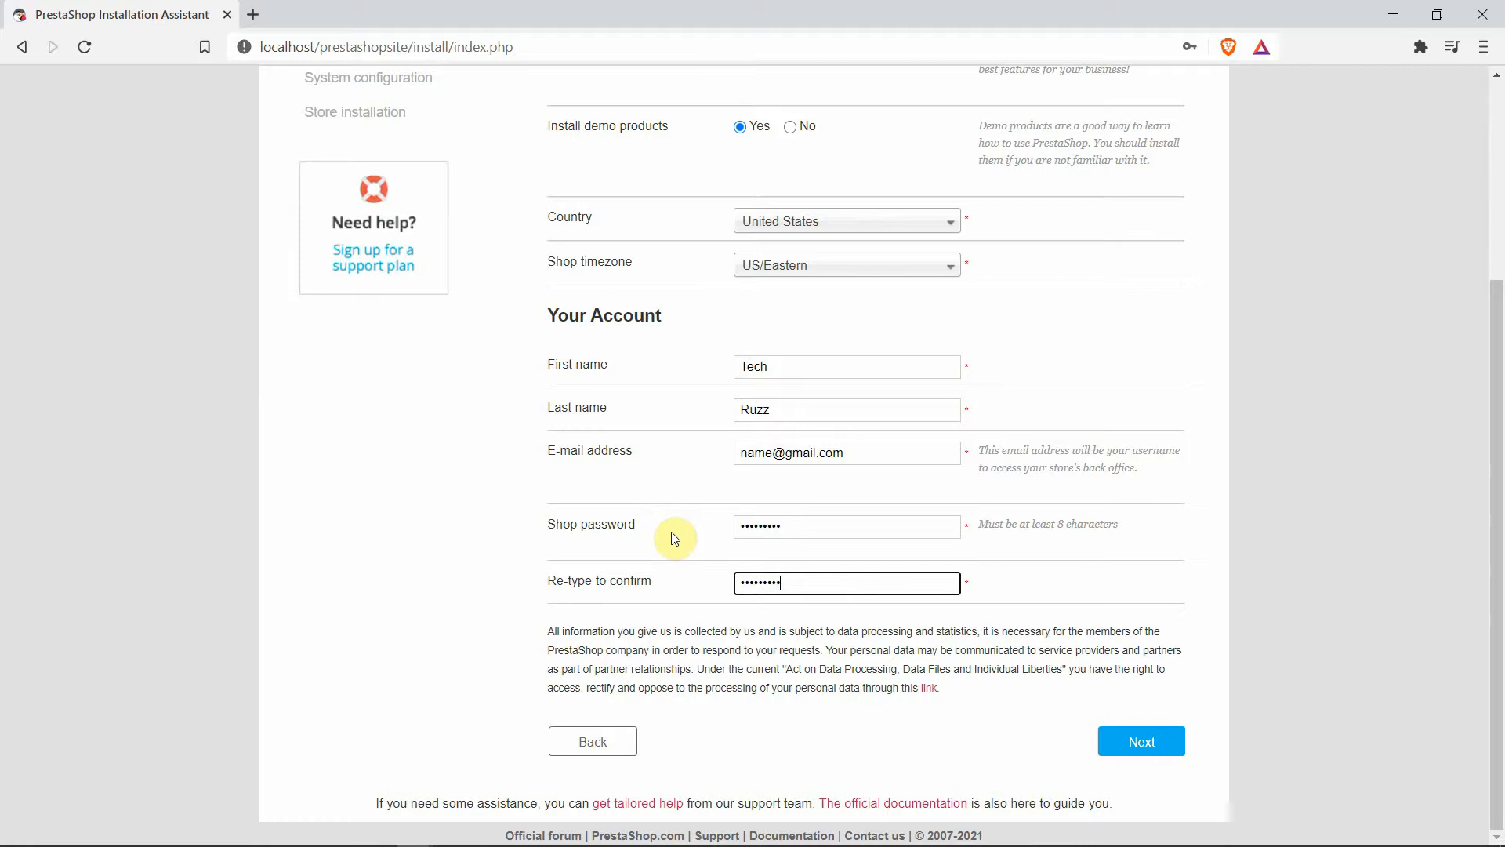
{"action": "left_click", "coordinate": [1157, 751]}
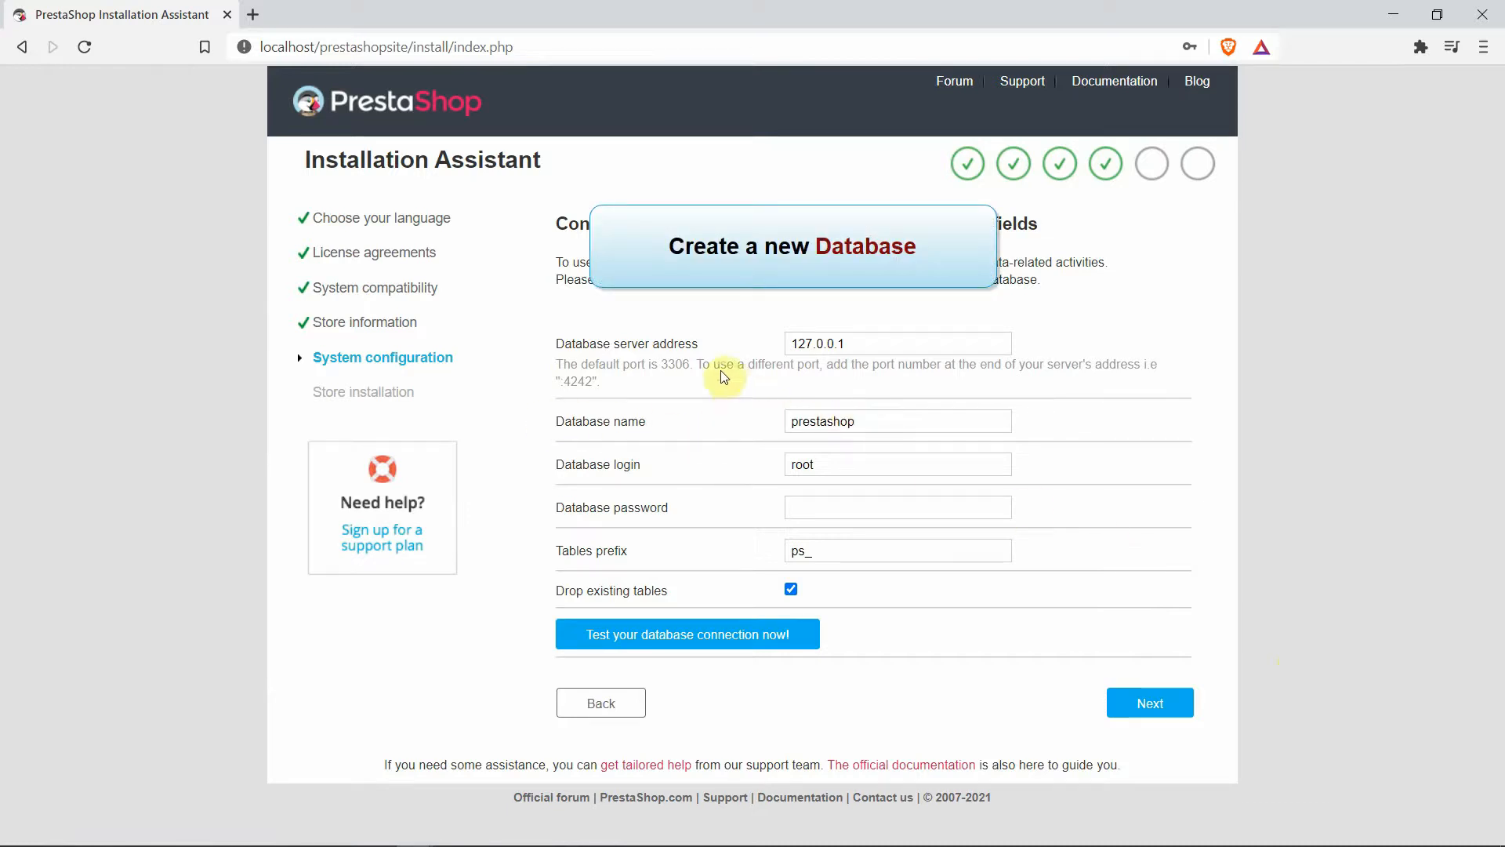
Open phpMyAdmin from the localhost WampServer homepage in a new tab
{"action": "left_click", "coordinate": [252, 15]}
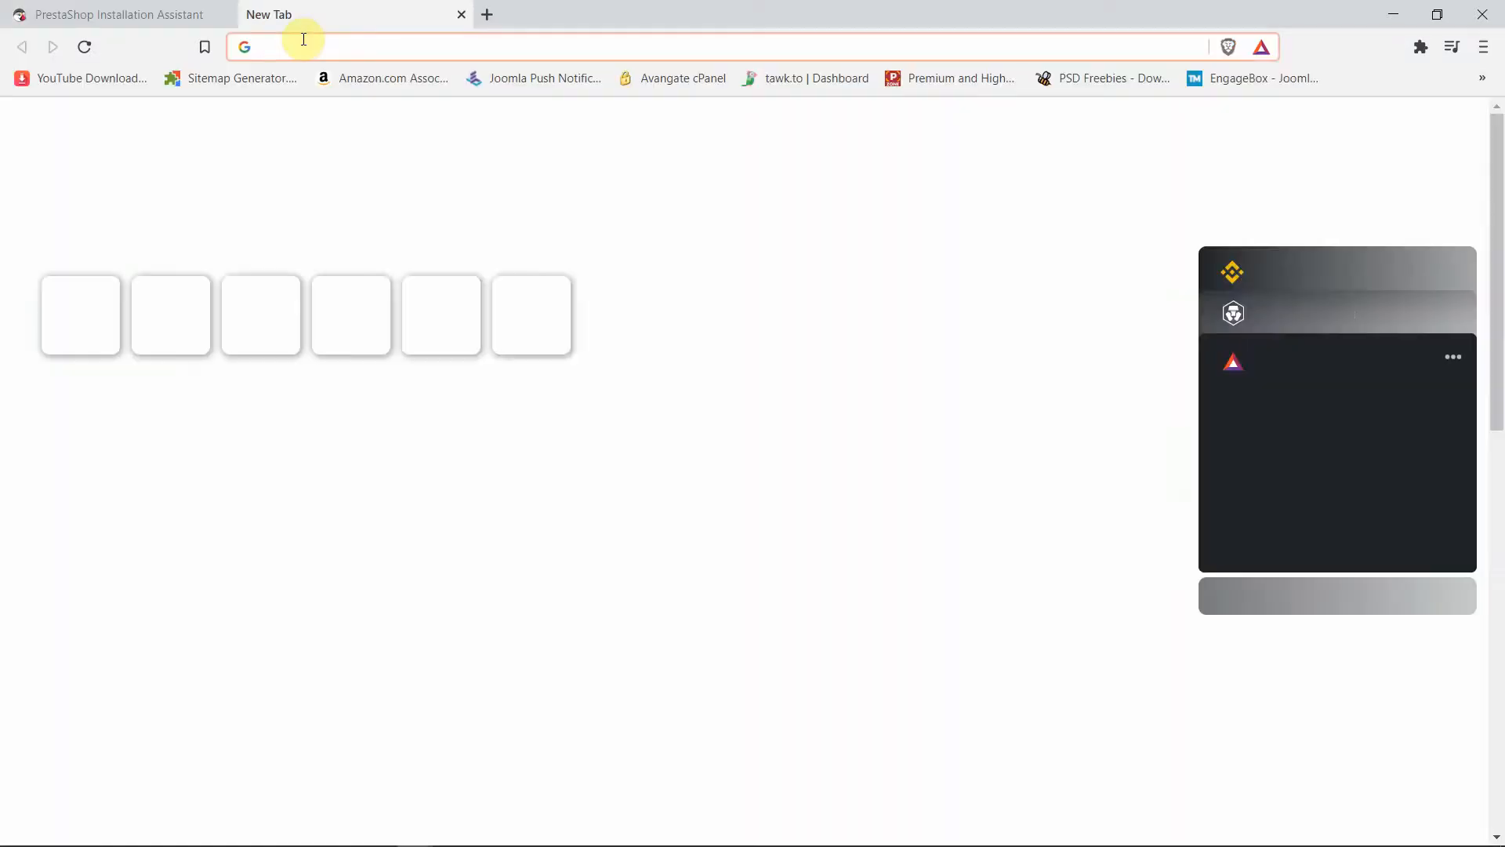
{"action": "type", "text": "localhost"}
{"action": "key", "text": "Return"}
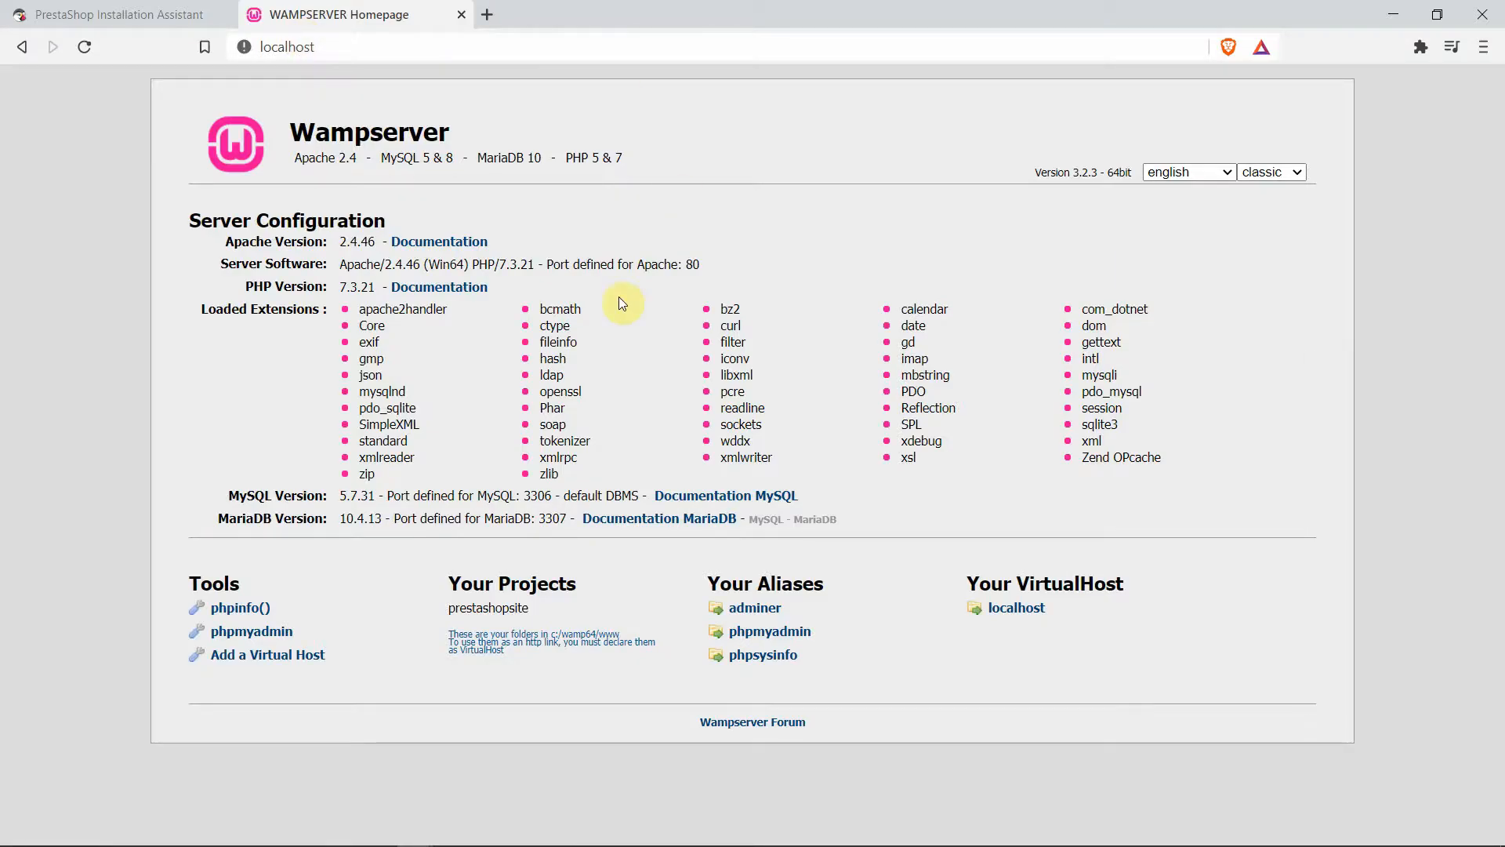
{"action": "left_click", "coordinate": [266, 632]}
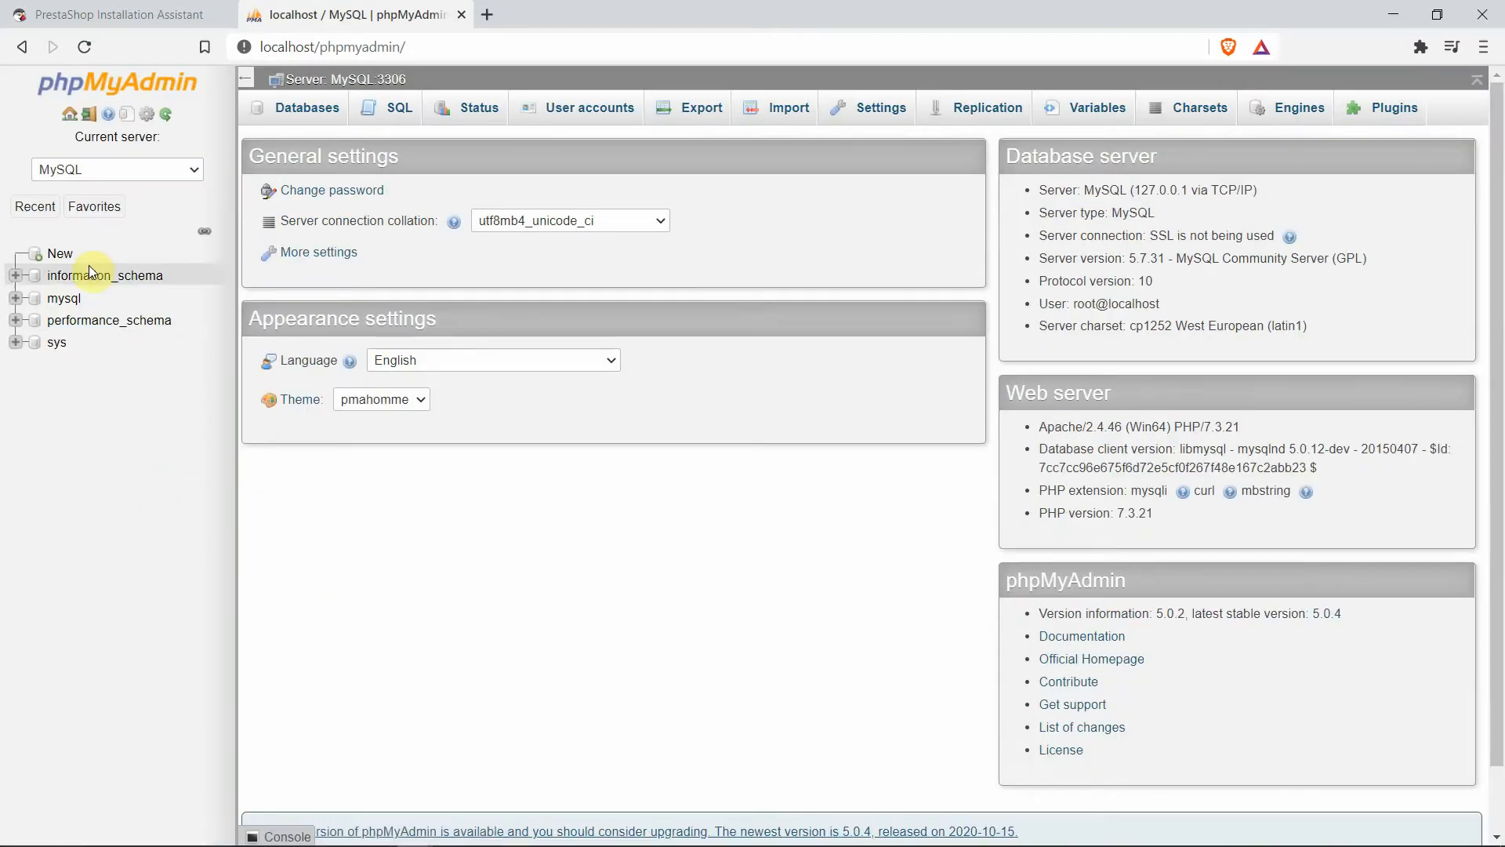
Create the database siteprestashop and copy its name from the tree
{"action": "left_click", "coordinate": [61, 255]}
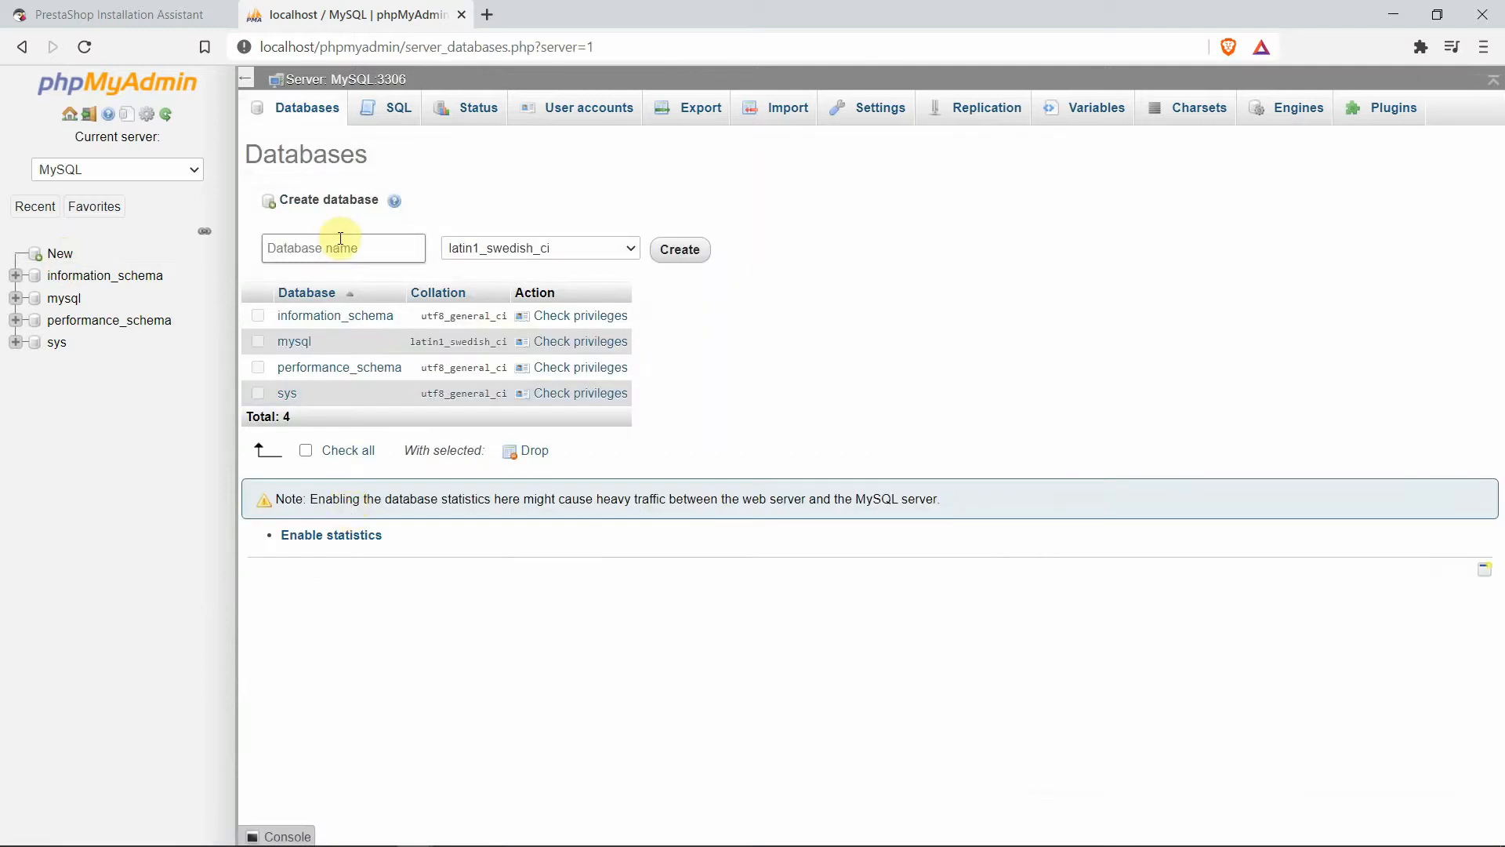
{"action": "left_click", "coordinate": [335, 248]}
{"action": "type", "text": "siteprestashop"}
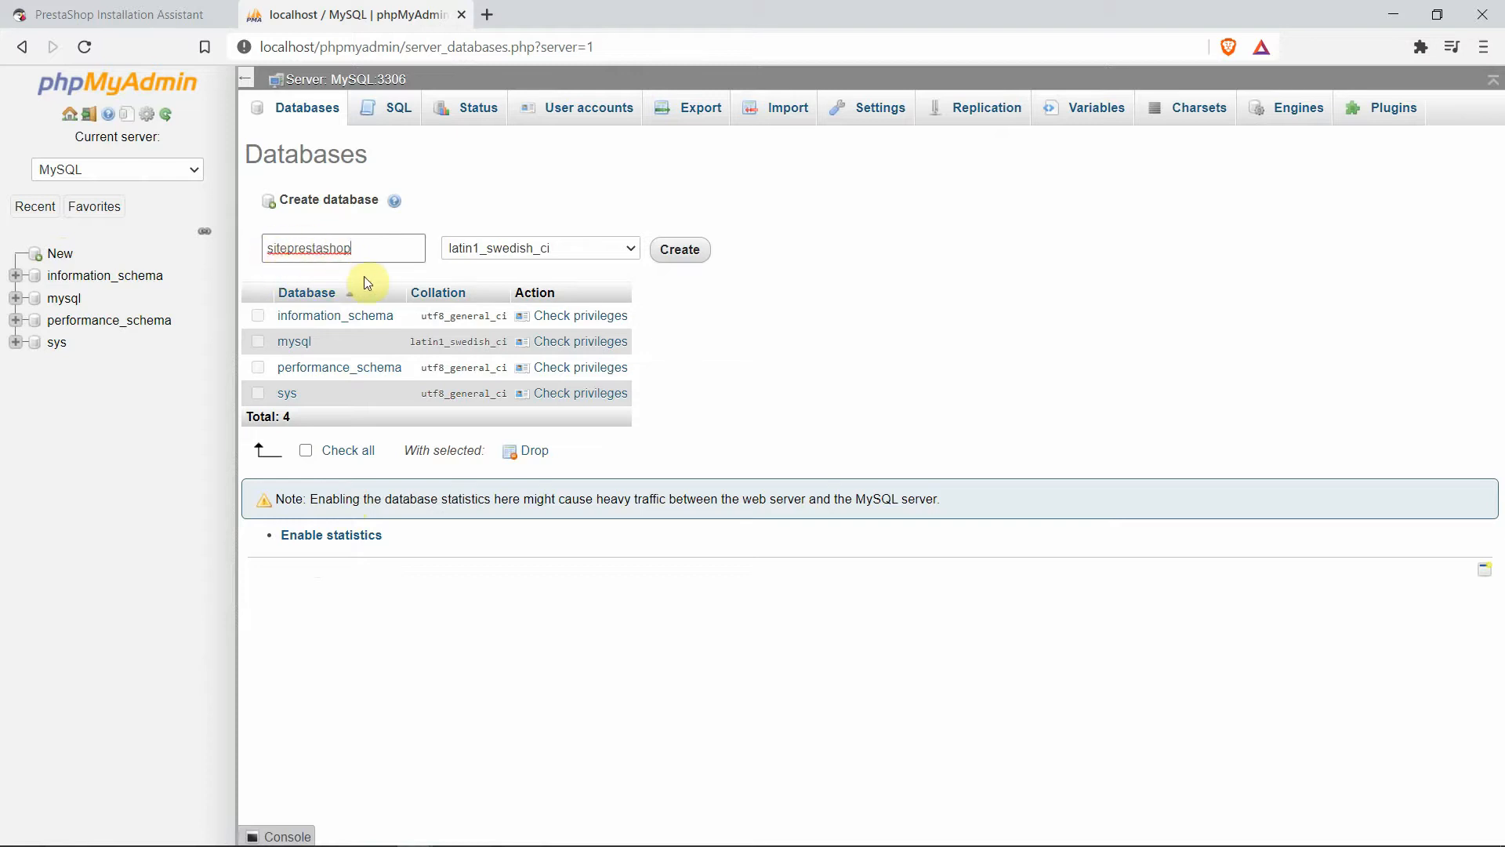
{"action": "left_click", "coordinate": [679, 250]}
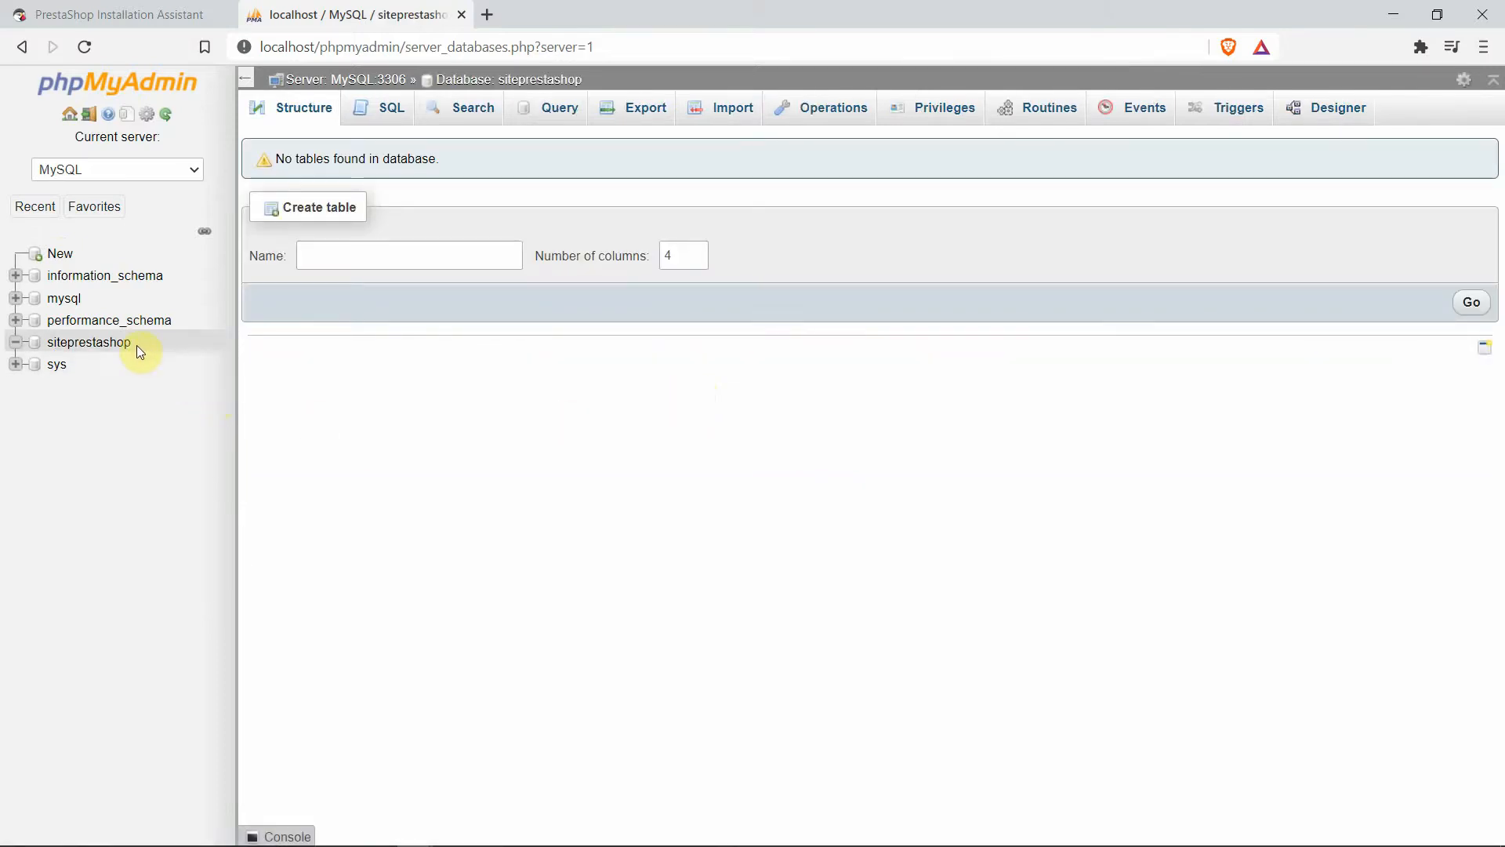
{"action": "left_click_drag", "start_coordinate": [136, 344], "coordinate": [53, 342]}
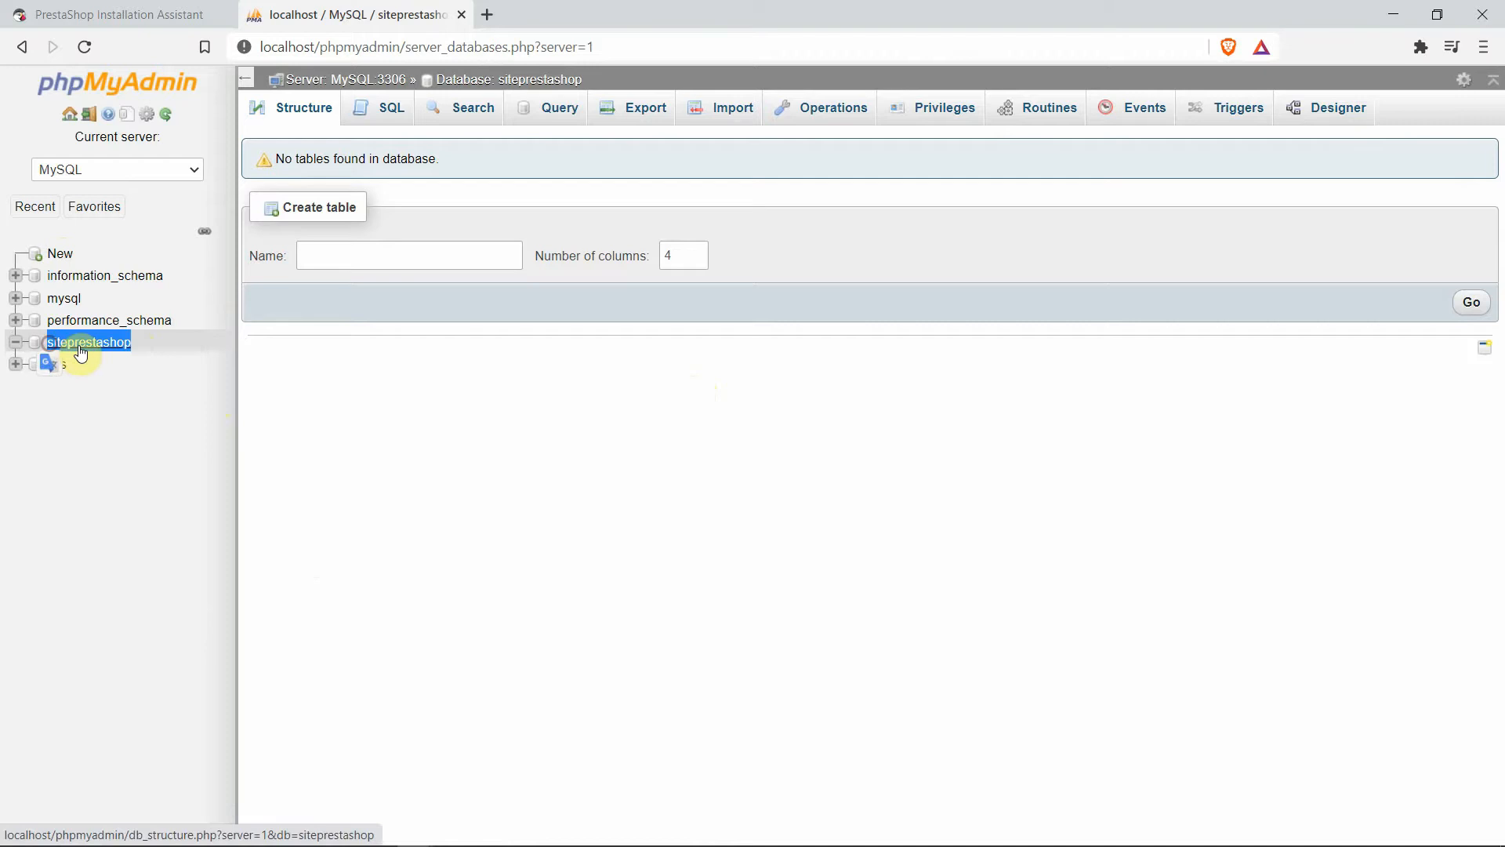
{"action": "right_click", "coordinate": [79, 346]}
{"action": "left_click", "coordinate": [168, 519]}
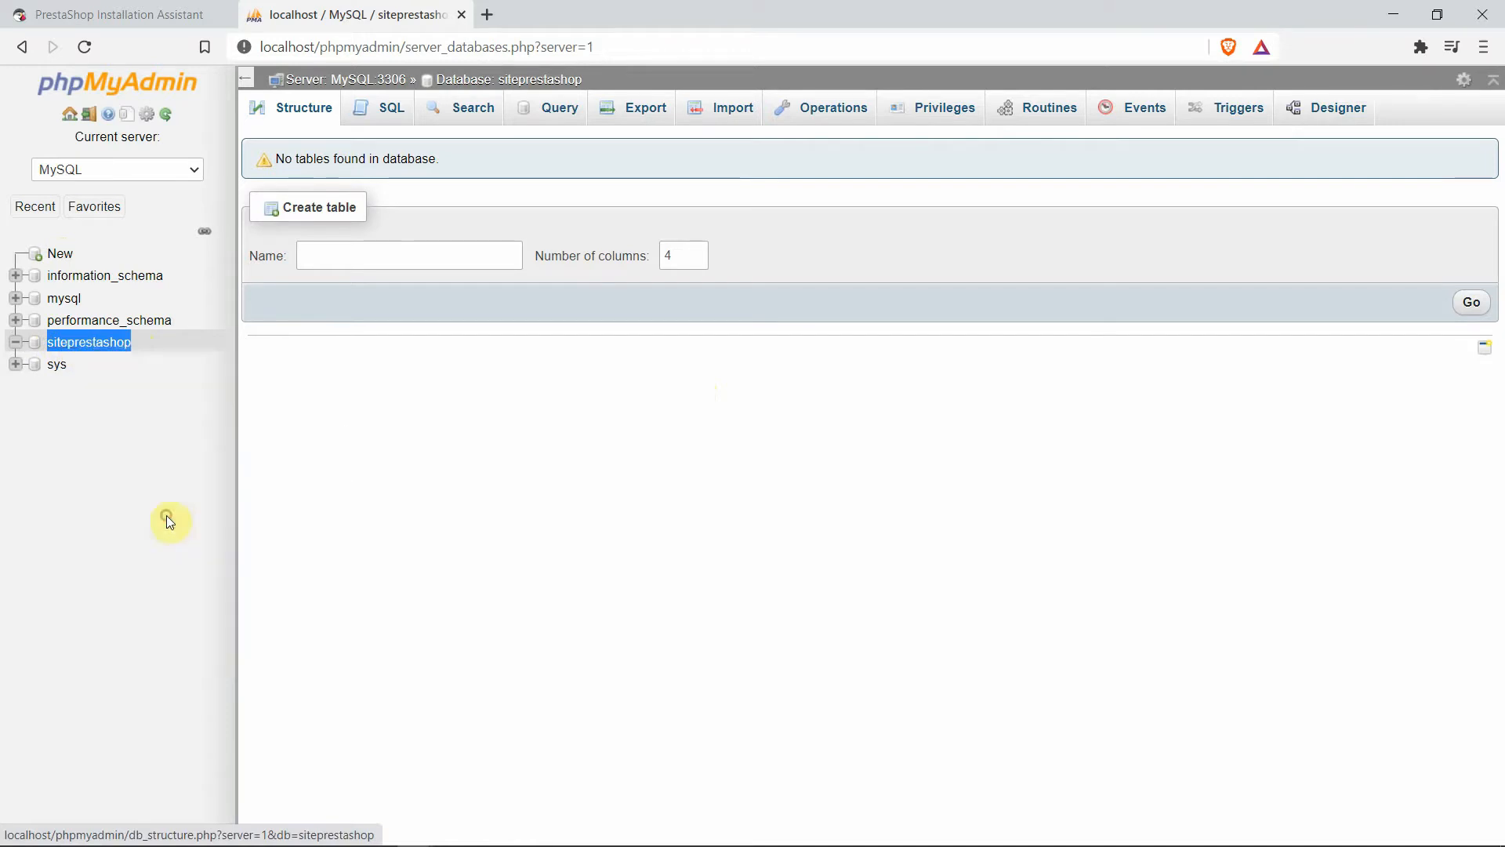
Replace the installer's database name with siteprestashop and test the connection
{"action": "left_click", "coordinate": [135, 12]}
{"action": "double_click", "coordinate": [797, 422]}
{"action": "key", "text": "BackSpace"}
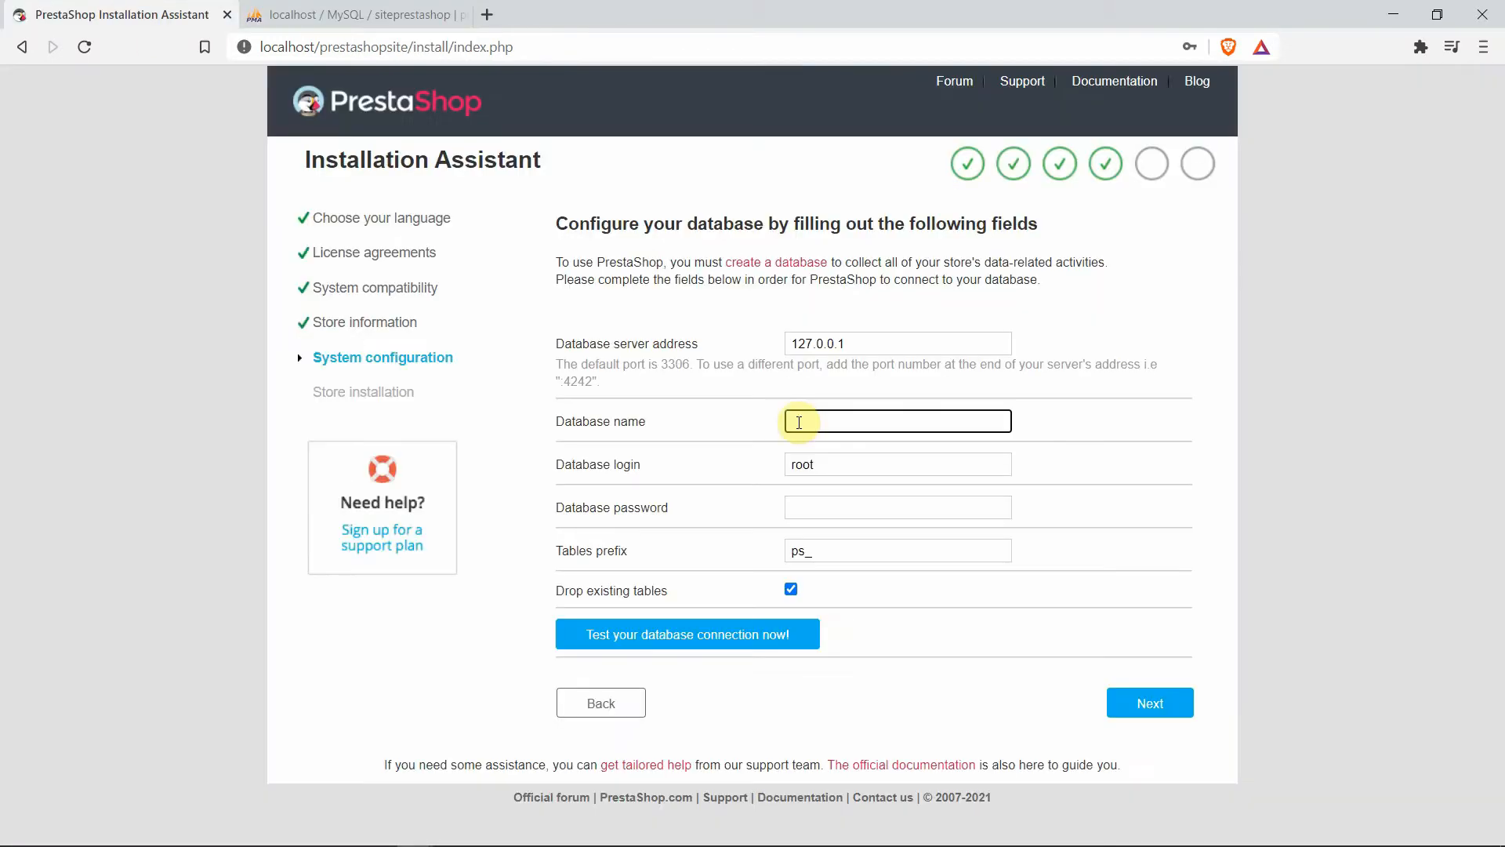
{"action": "right_click", "coordinate": [797, 422]}
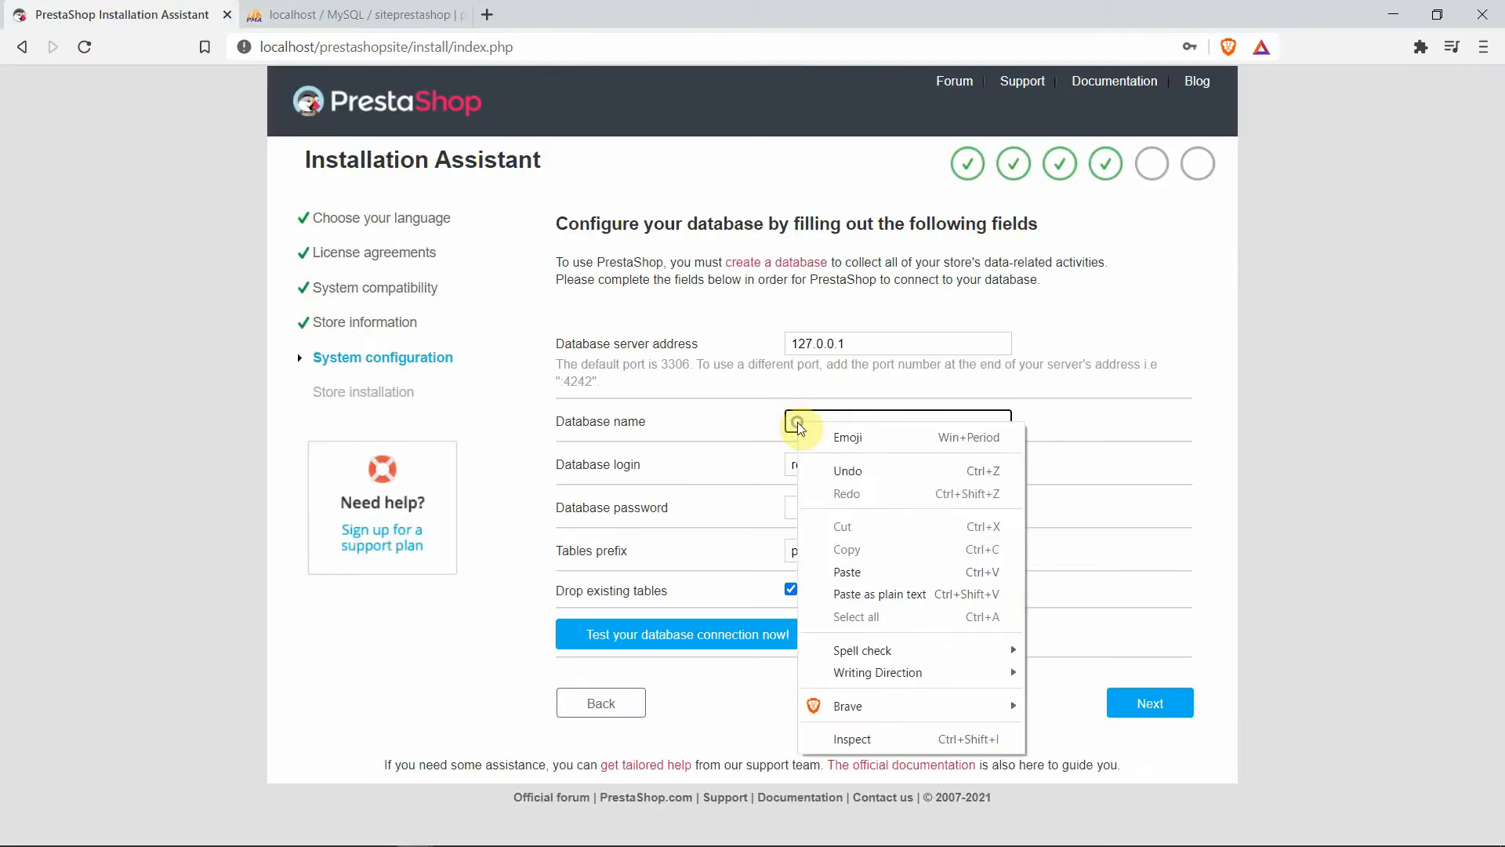
{"action": "left_click", "coordinate": [855, 571]}
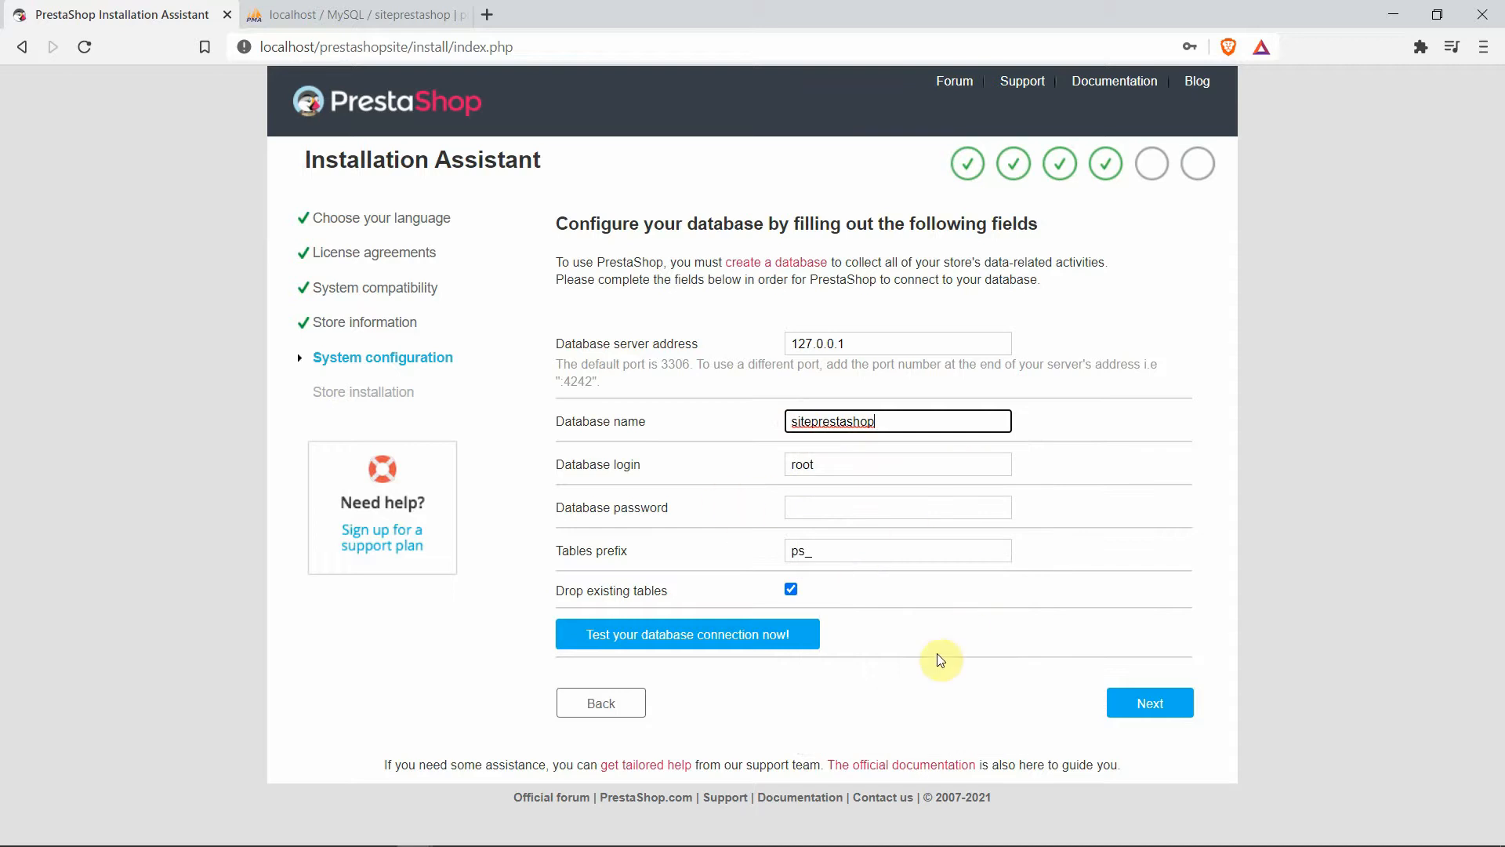
{"action": "left_click", "coordinate": [902, 650]}
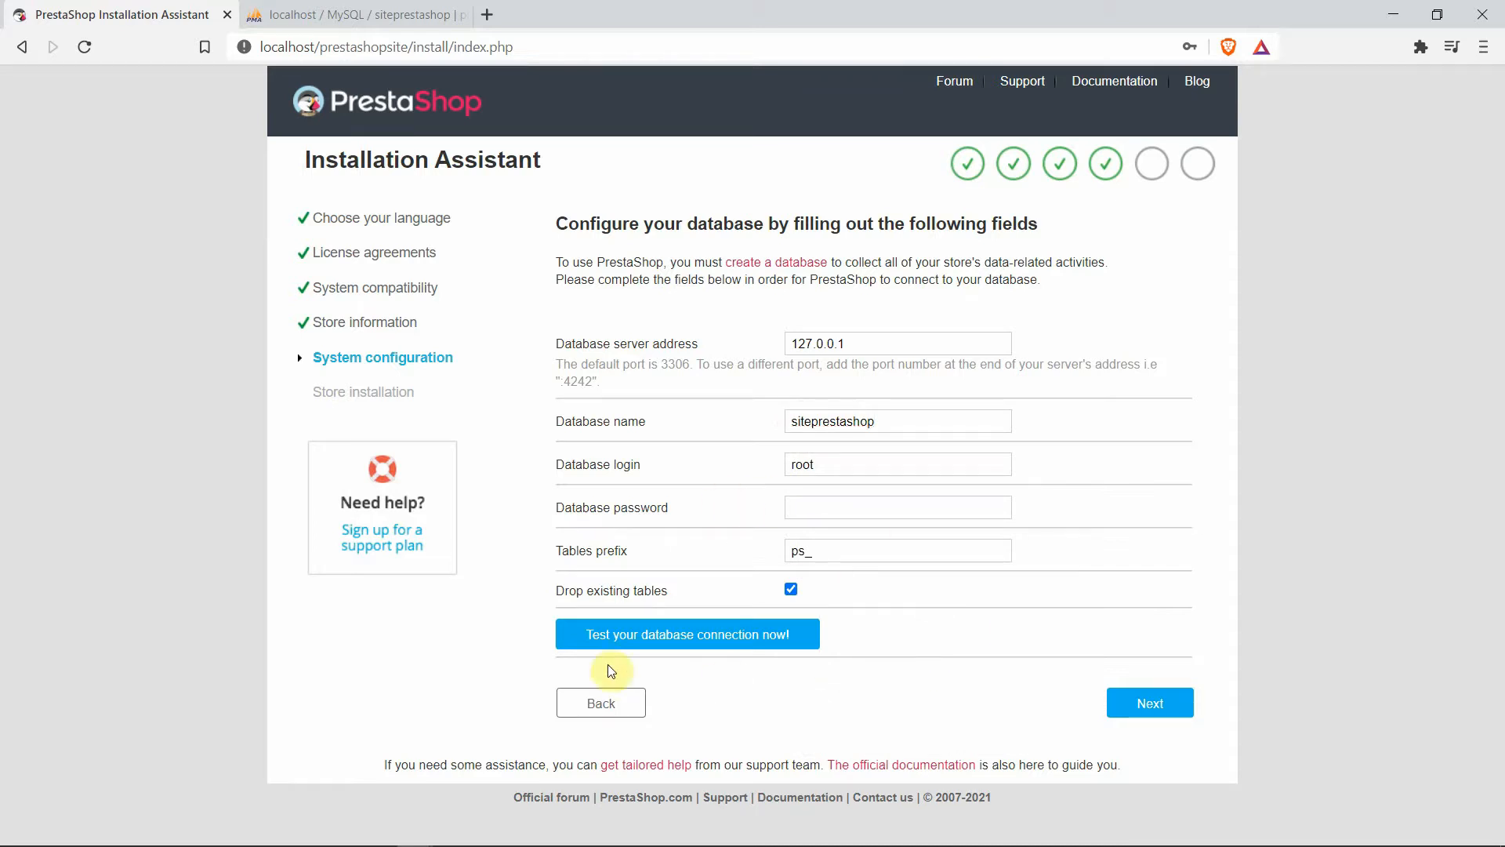
{"action": "left_click", "coordinate": [687, 636]}
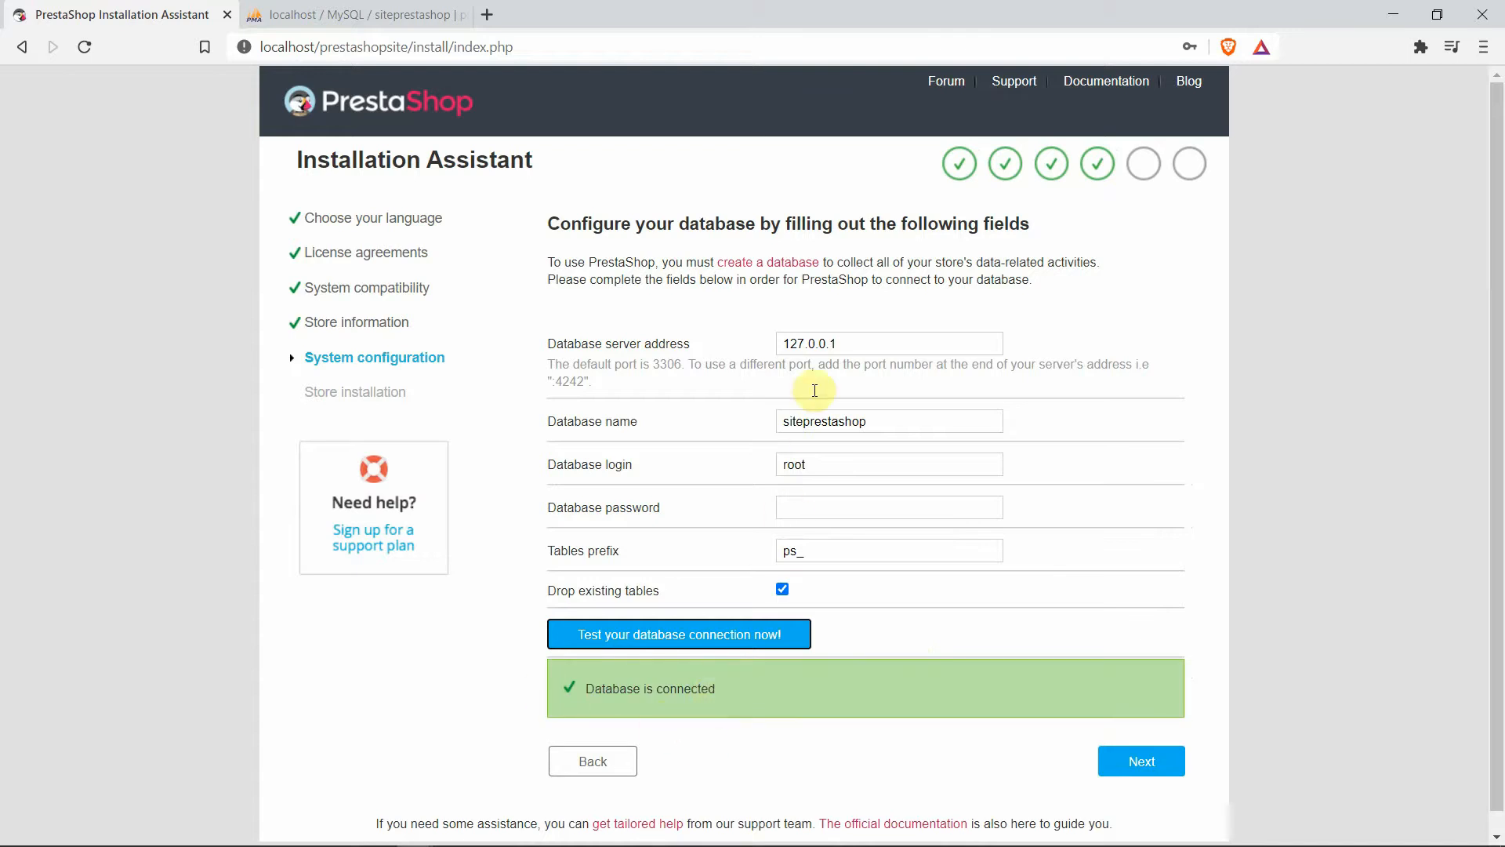
Change the server address from 127.0.0.1 to localhost, retest, and run the installation
{"action": "left_click_drag", "start_coordinate": [845, 339], "coordinate": [682, 339]}
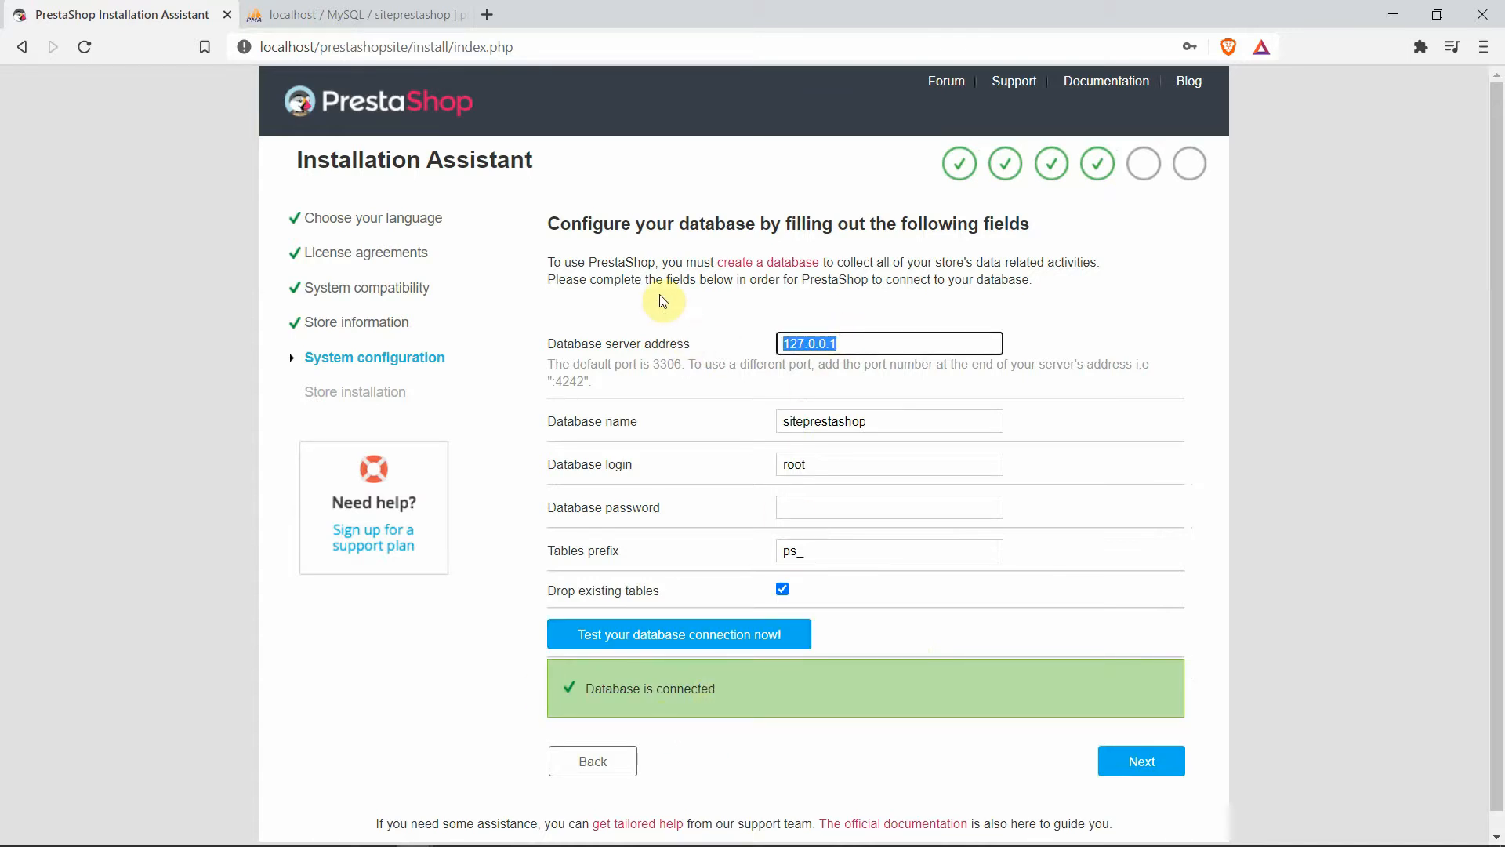
{"action": "type", "text": "localhost"}
{"action": "left_click", "coordinate": [653, 641]}
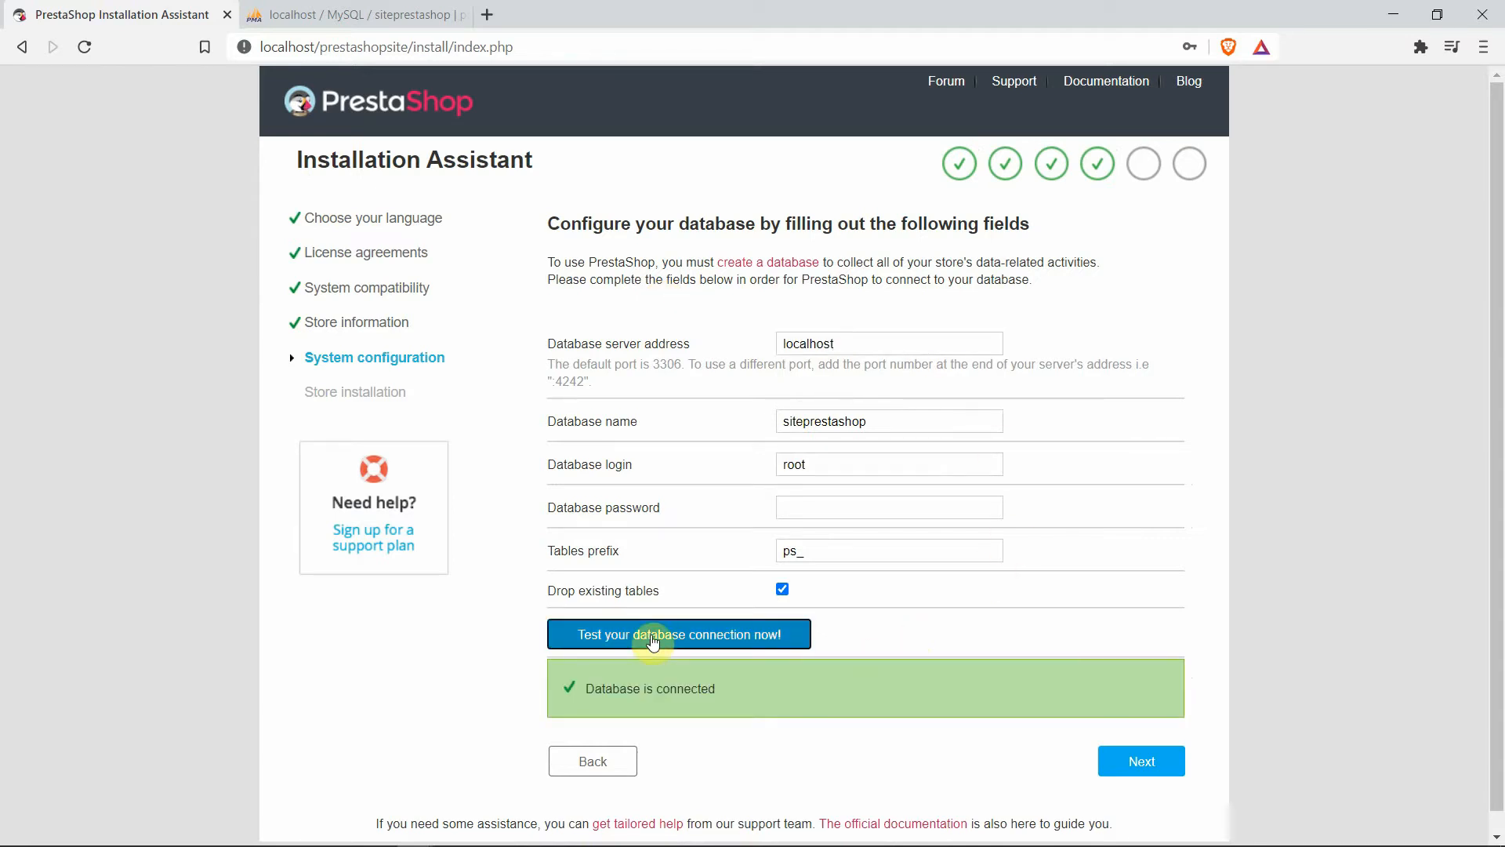
{"action": "left_click", "coordinate": [1154, 771]}
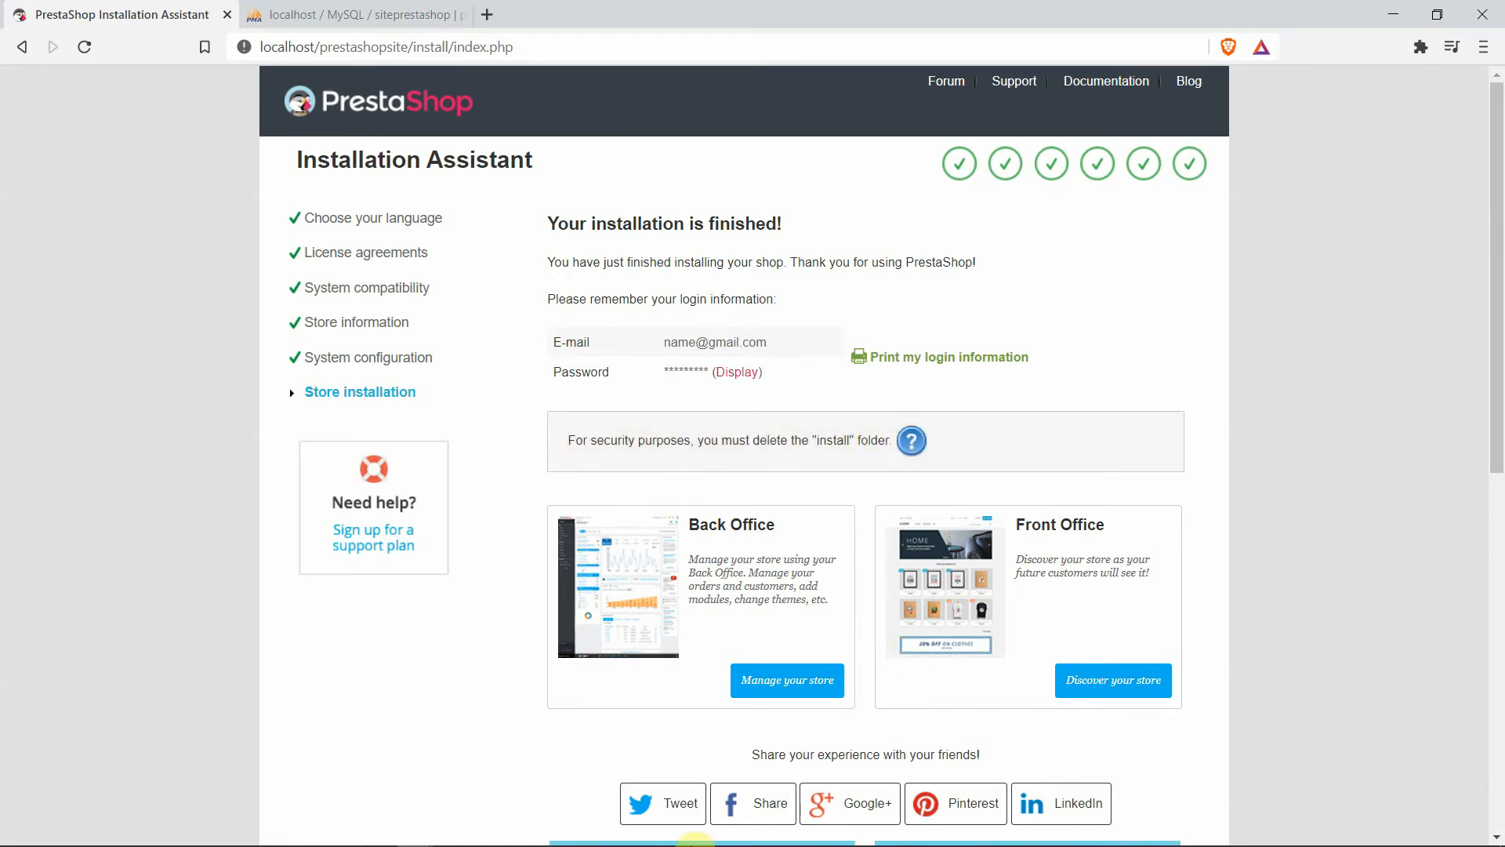
Delete the install folder from prestashopsite and minimize the Explorer window
{"action": "mouse_move", "coordinate": [554, 843]}
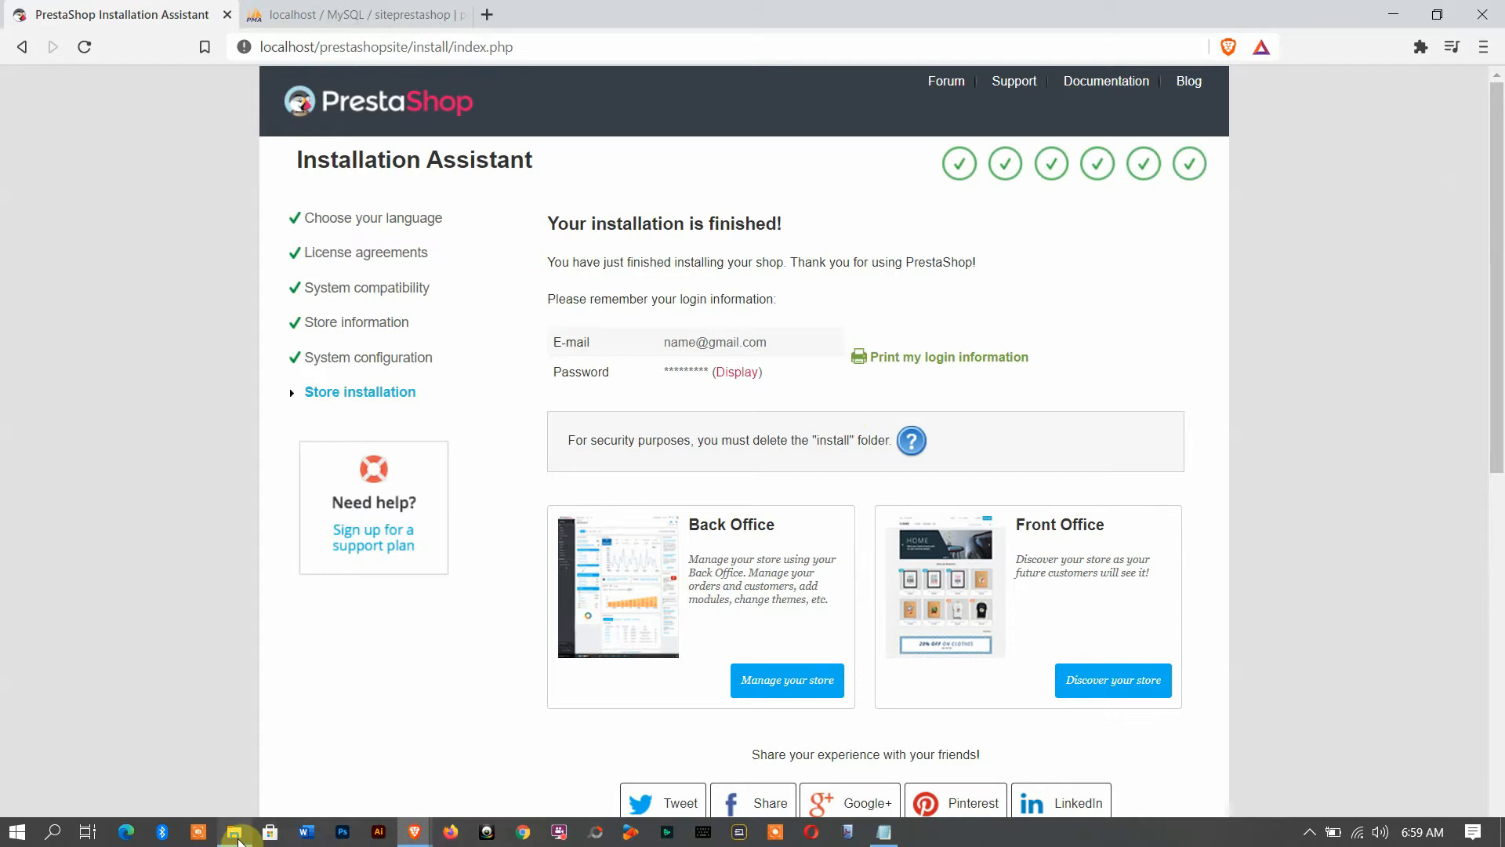
{"action": "left_click", "coordinate": [234, 833]}
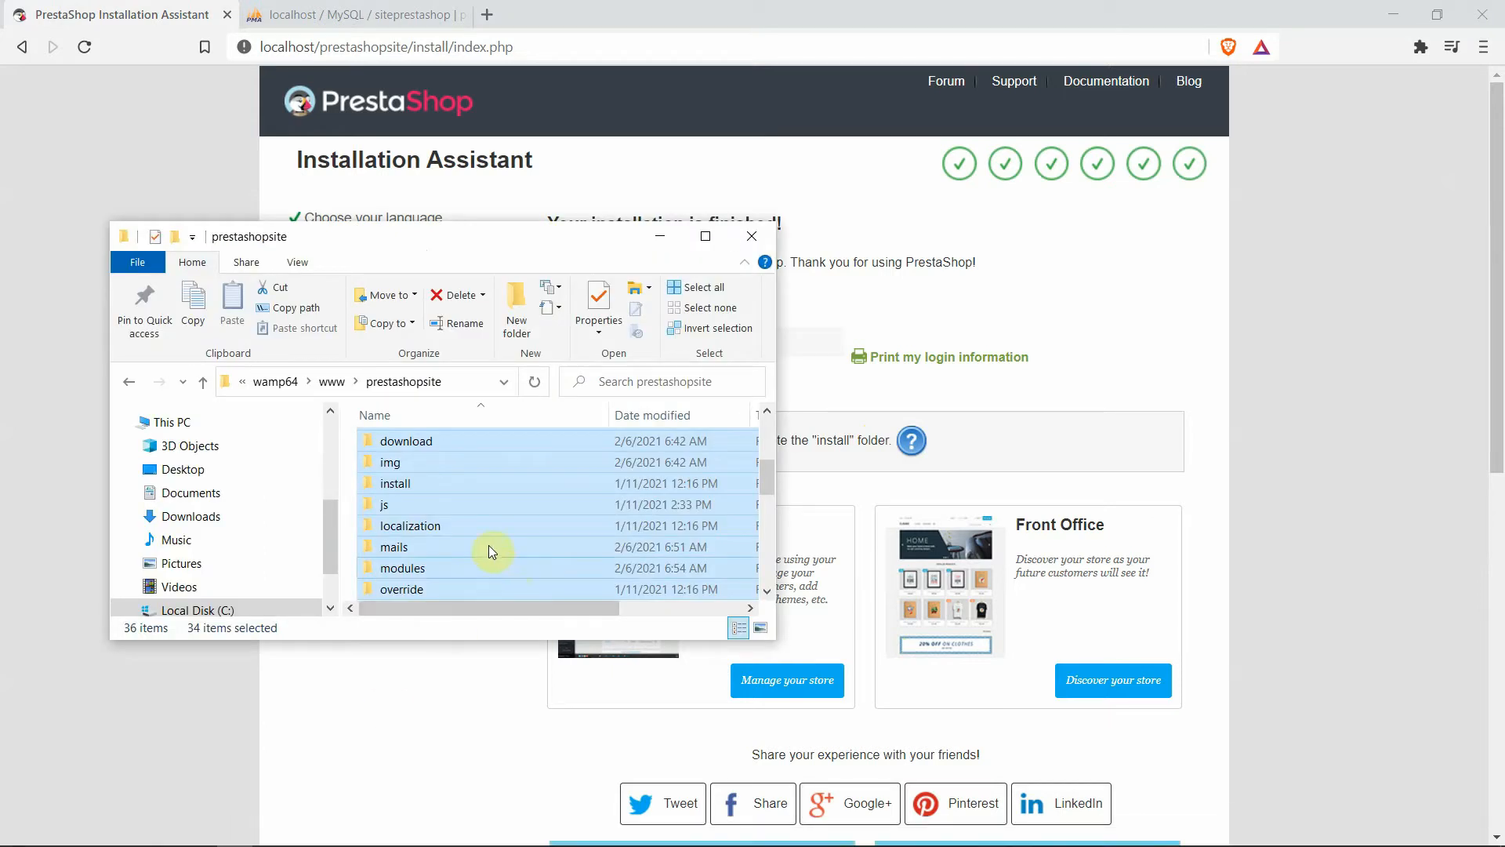
{"action": "left_click", "coordinate": [436, 490]}
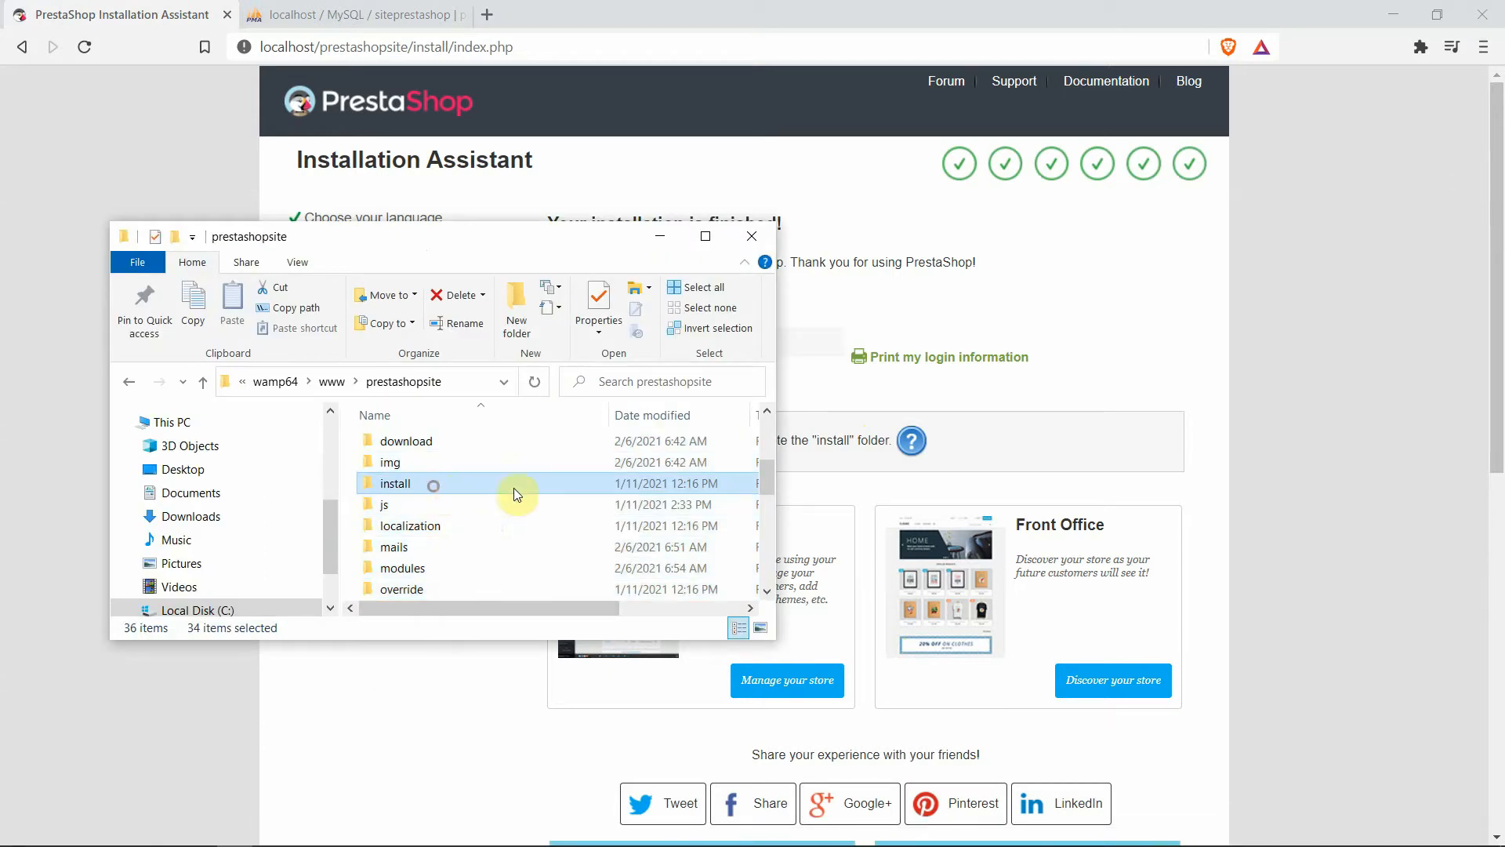
{"action": "right_click", "coordinate": [449, 488]}
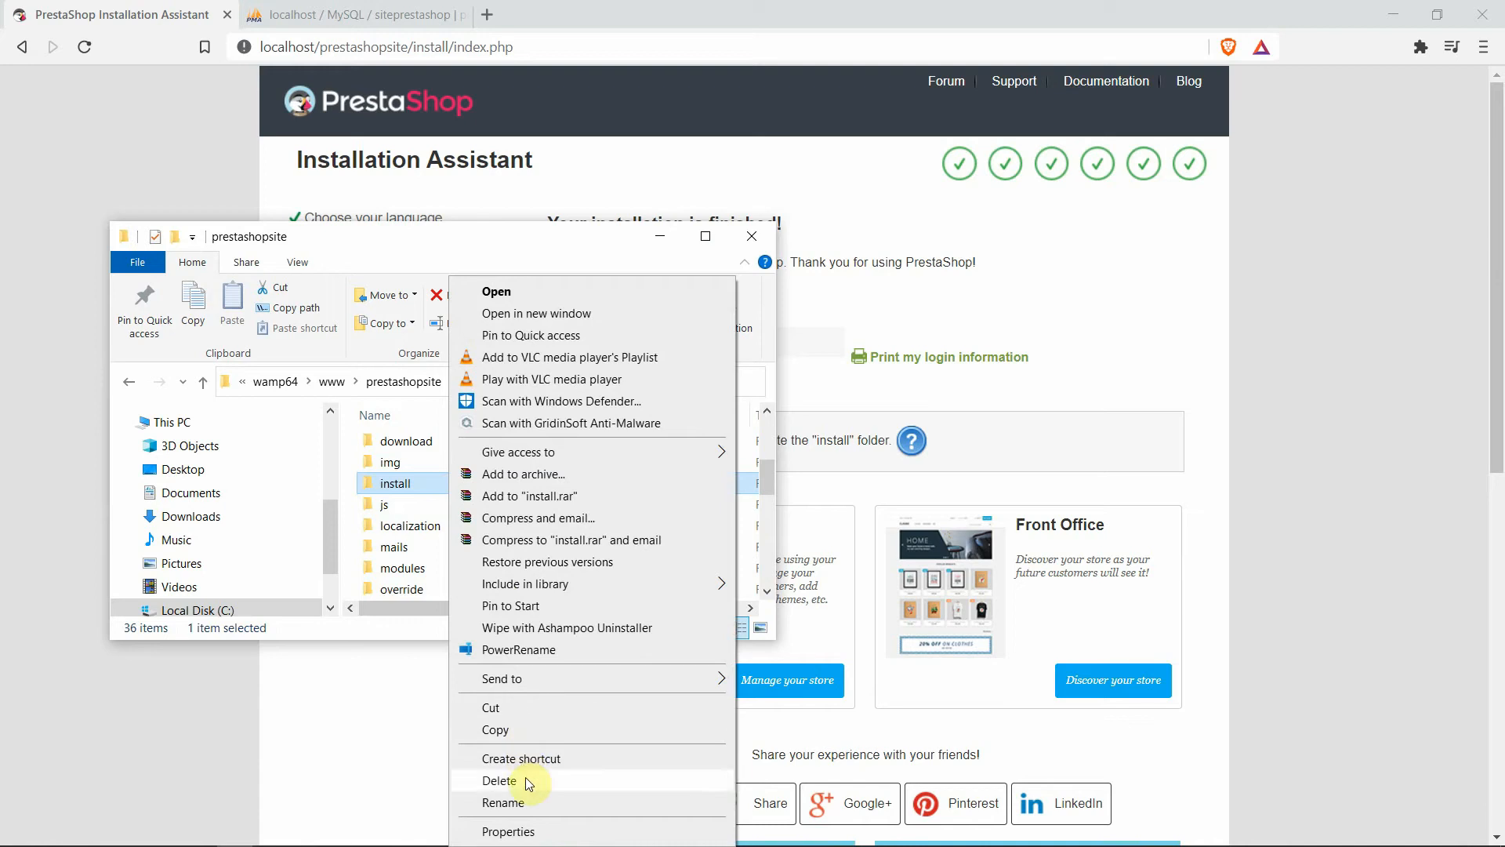
{"action": "left_click", "coordinate": [524, 780]}
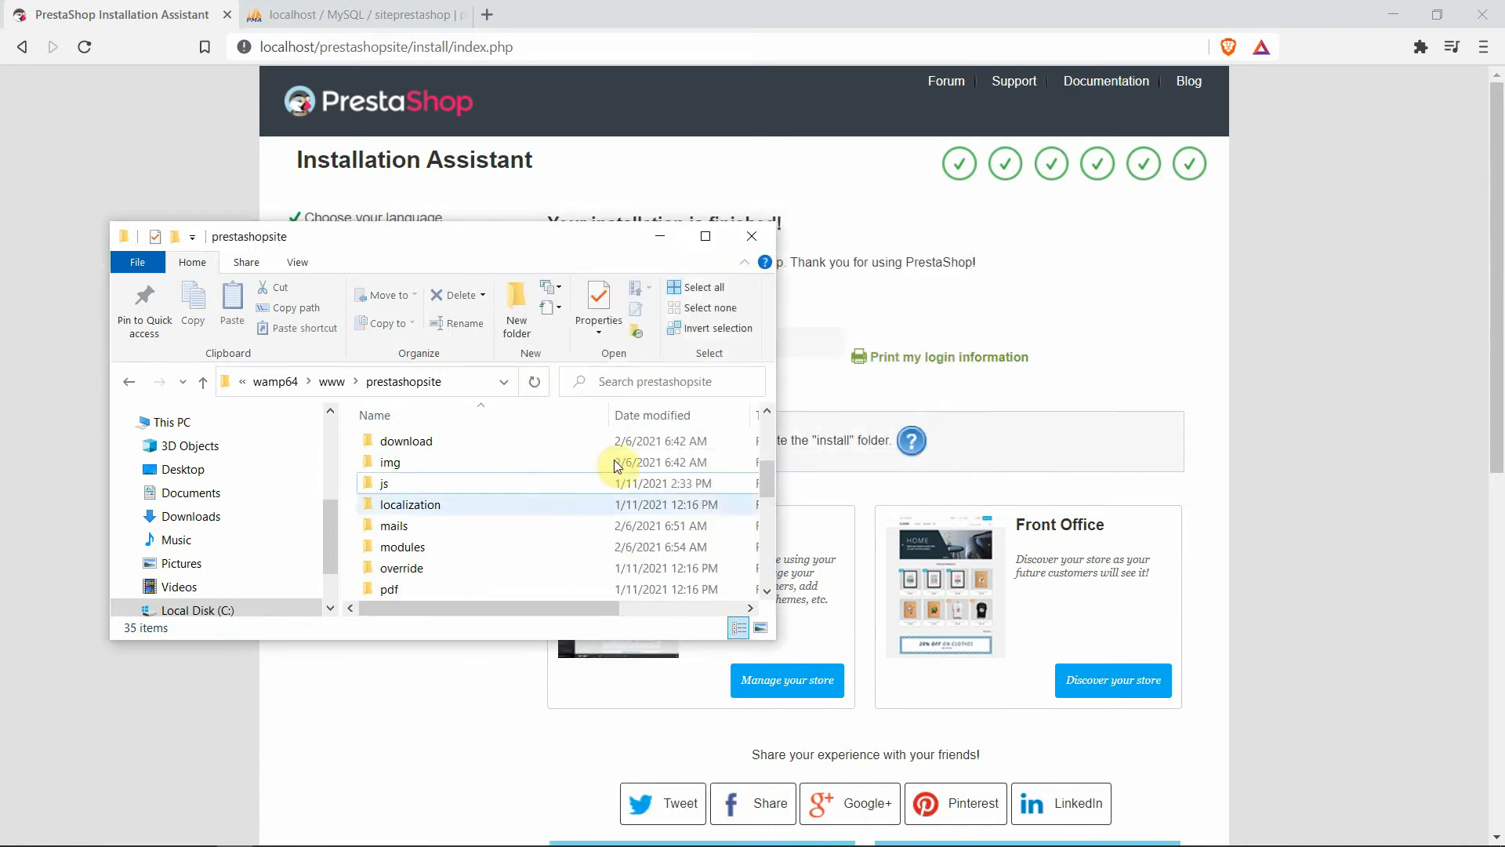
{"action": "left_click", "coordinate": [661, 243]}
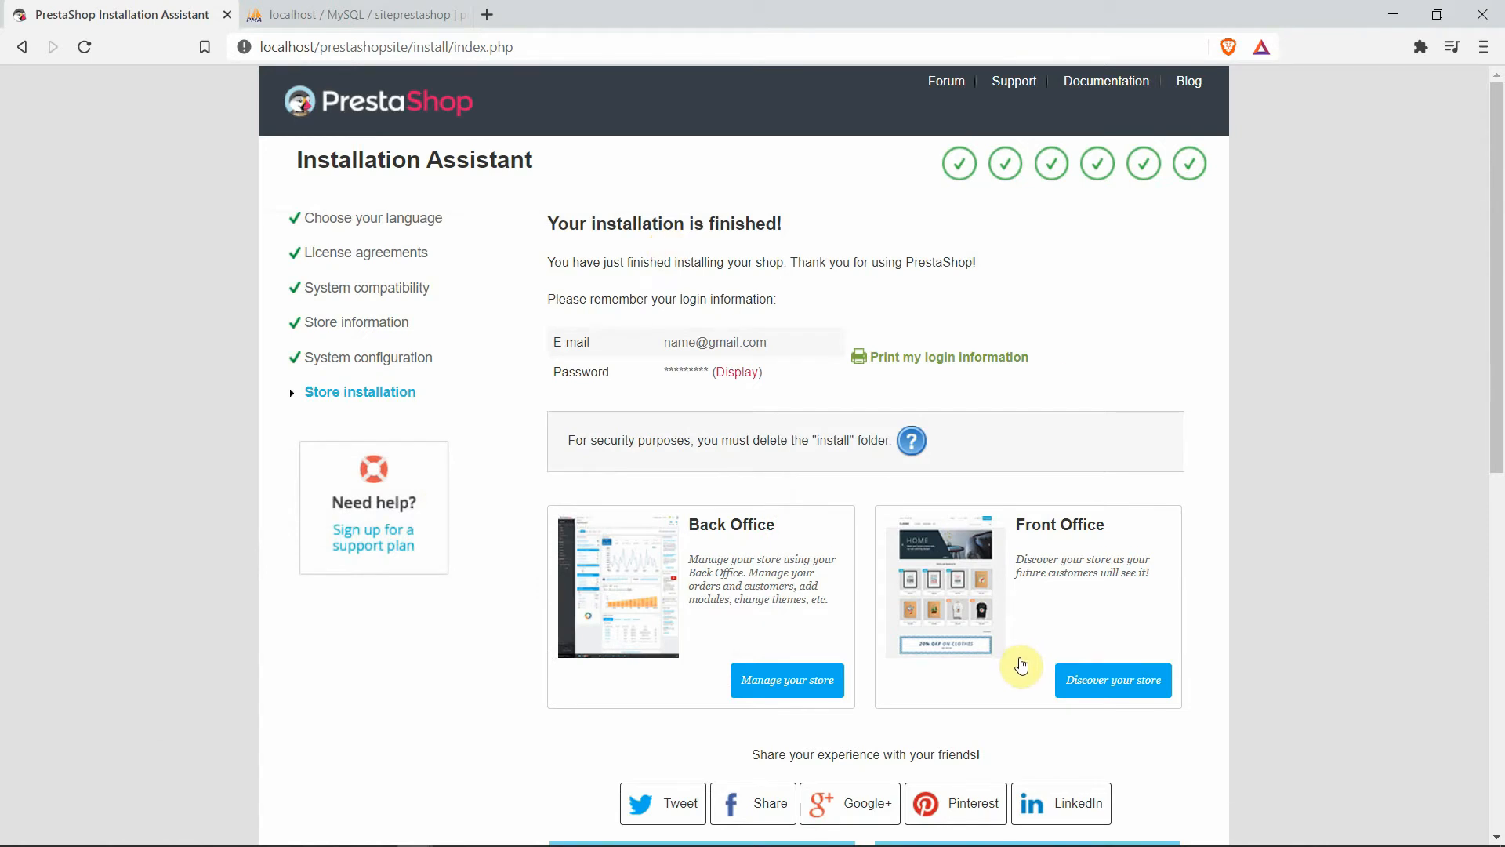
Browse the new demo storefront at localhost/prestashopsite, then return to the installation summary
{"action": "left_click", "coordinate": [1129, 689]}
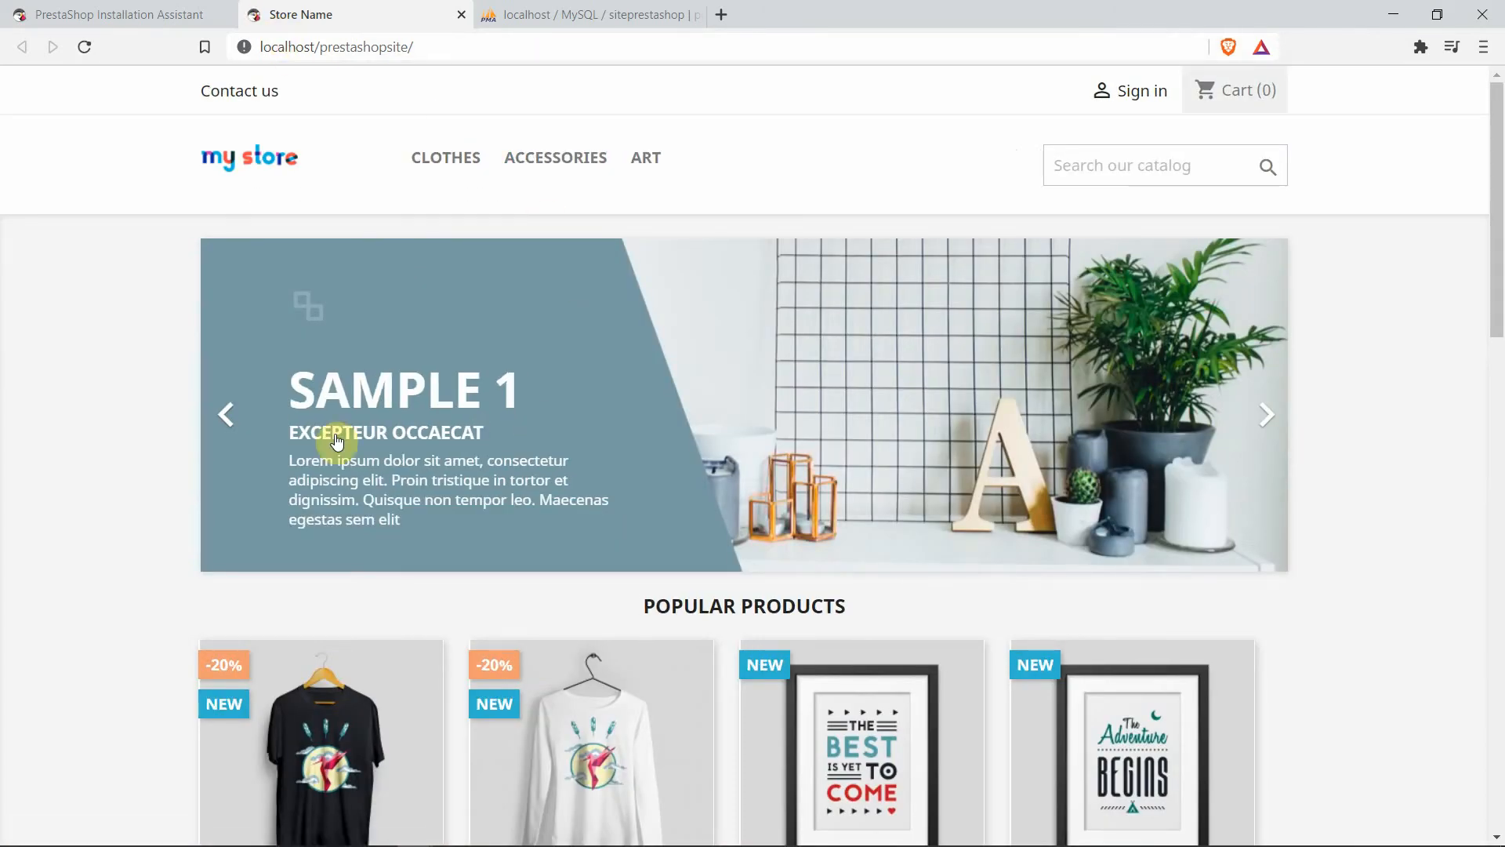
{"action": "scroll", "coordinate": [151, 426], "scroll_direction": "down", "scroll_amount": 5}
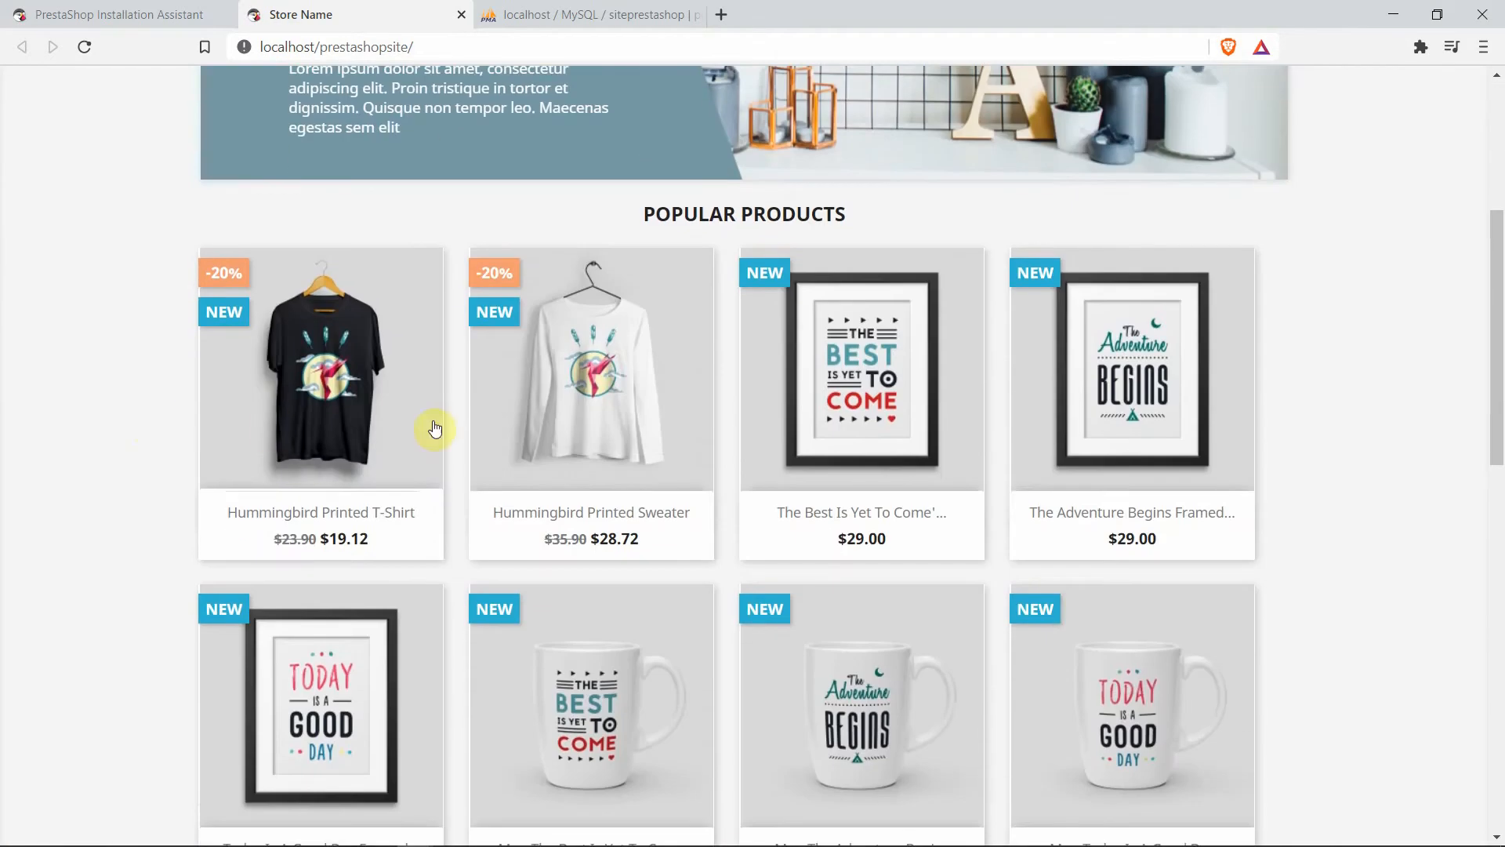
{"action": "scroll", "coordinate": [1280, 452], "scroll_direction": "down", "scroll_amount": 5}
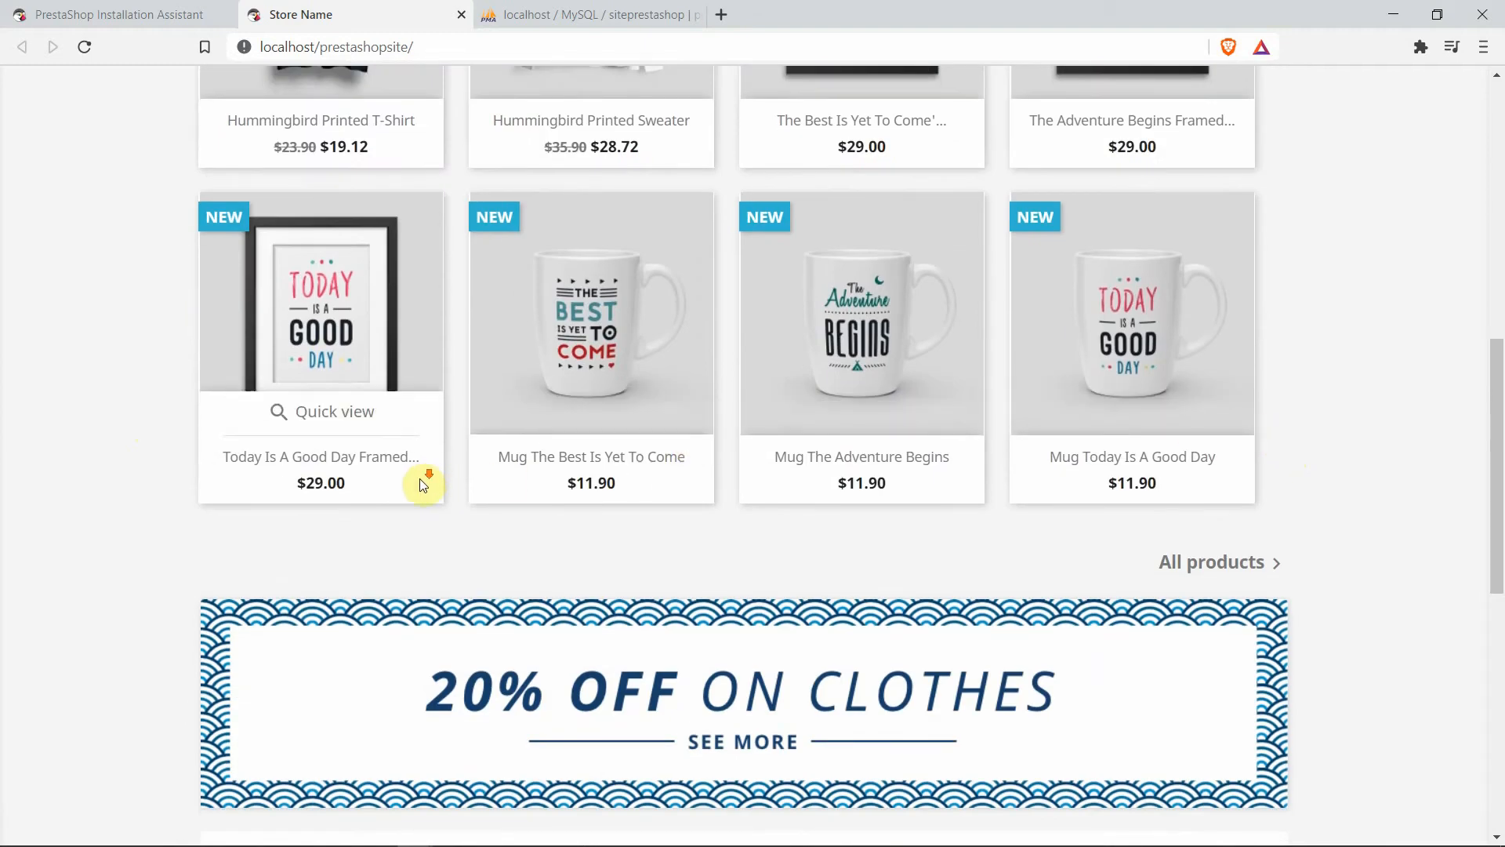
{"action": "scroll", "coordinate": [420, 479], "scroll_direction": "down", "scroll_amount": 4}
{"action": "scroll", "coordinate": [416, 481], "scroll_direction": "up", "scroll_amount": 10}
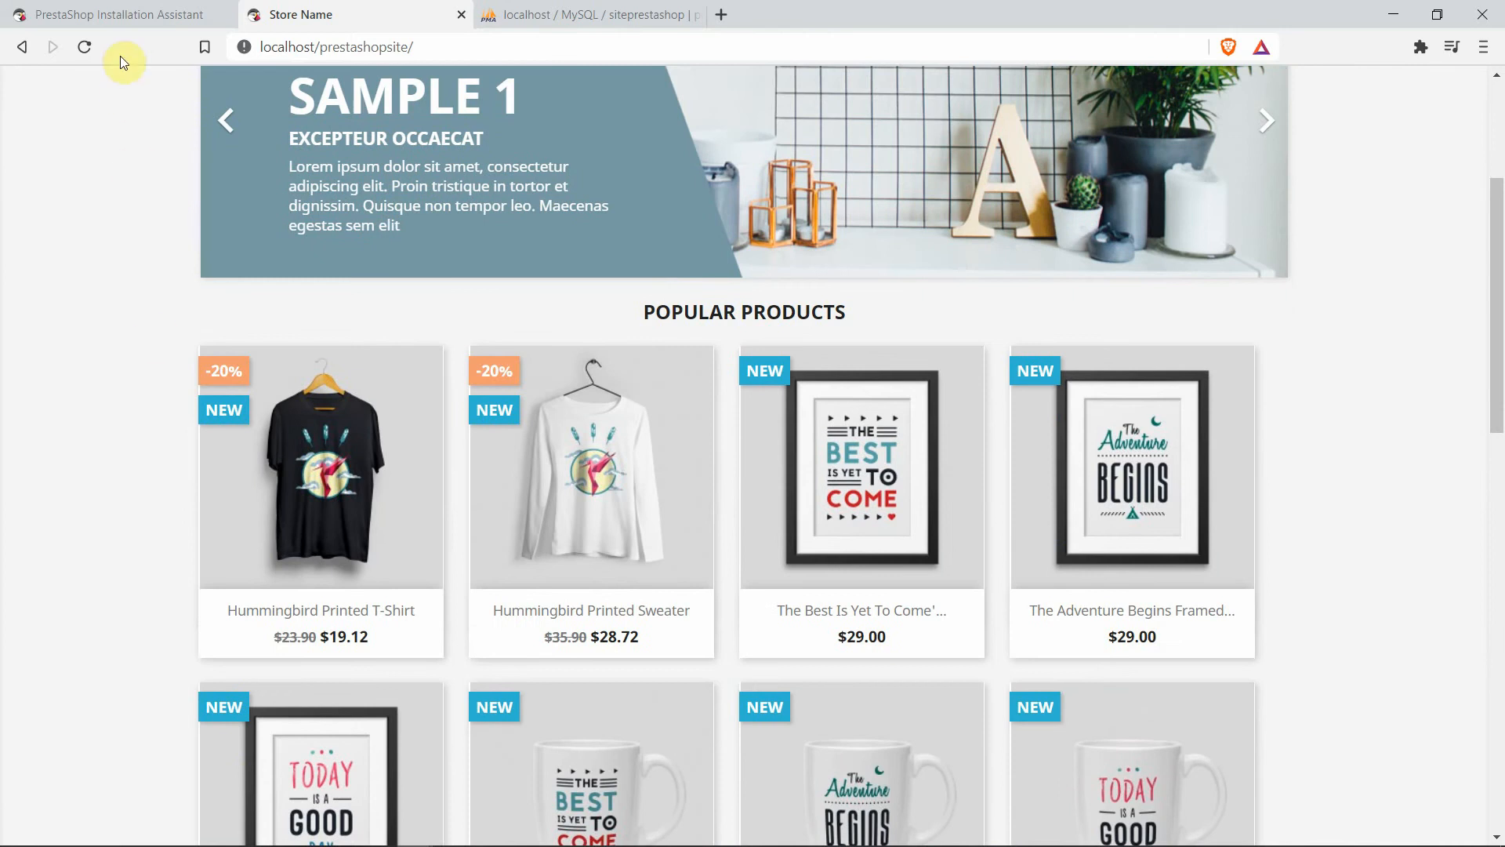
{"action": "left_click", "coordinate": [140, 14]}
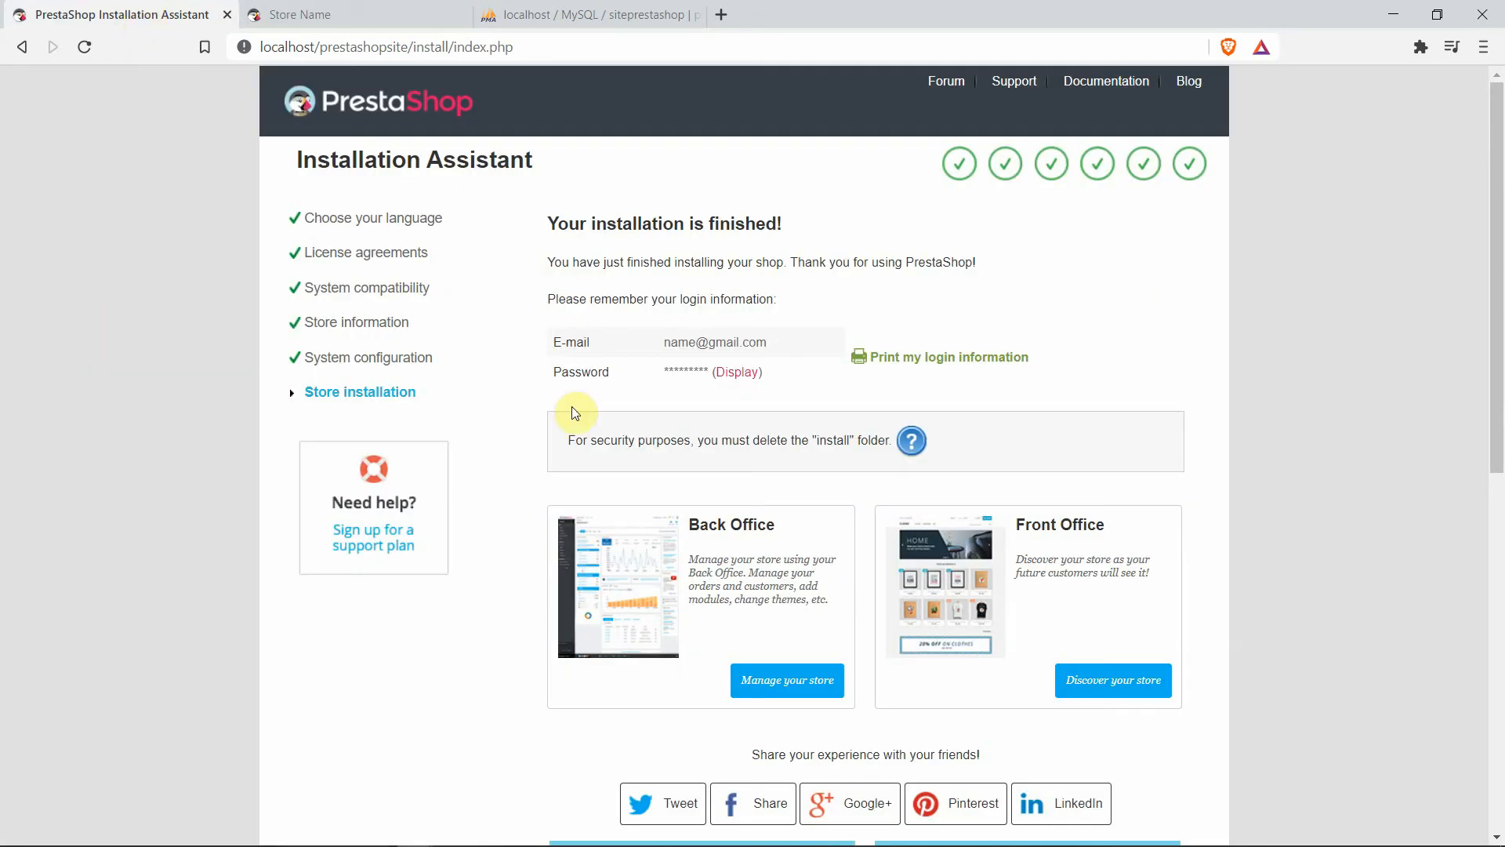
Log in to the back office with the admin e-mail and password, dismissing the save-password and welcome pop-ups
{"action": "left_click", "coordinate": [772, 682]}
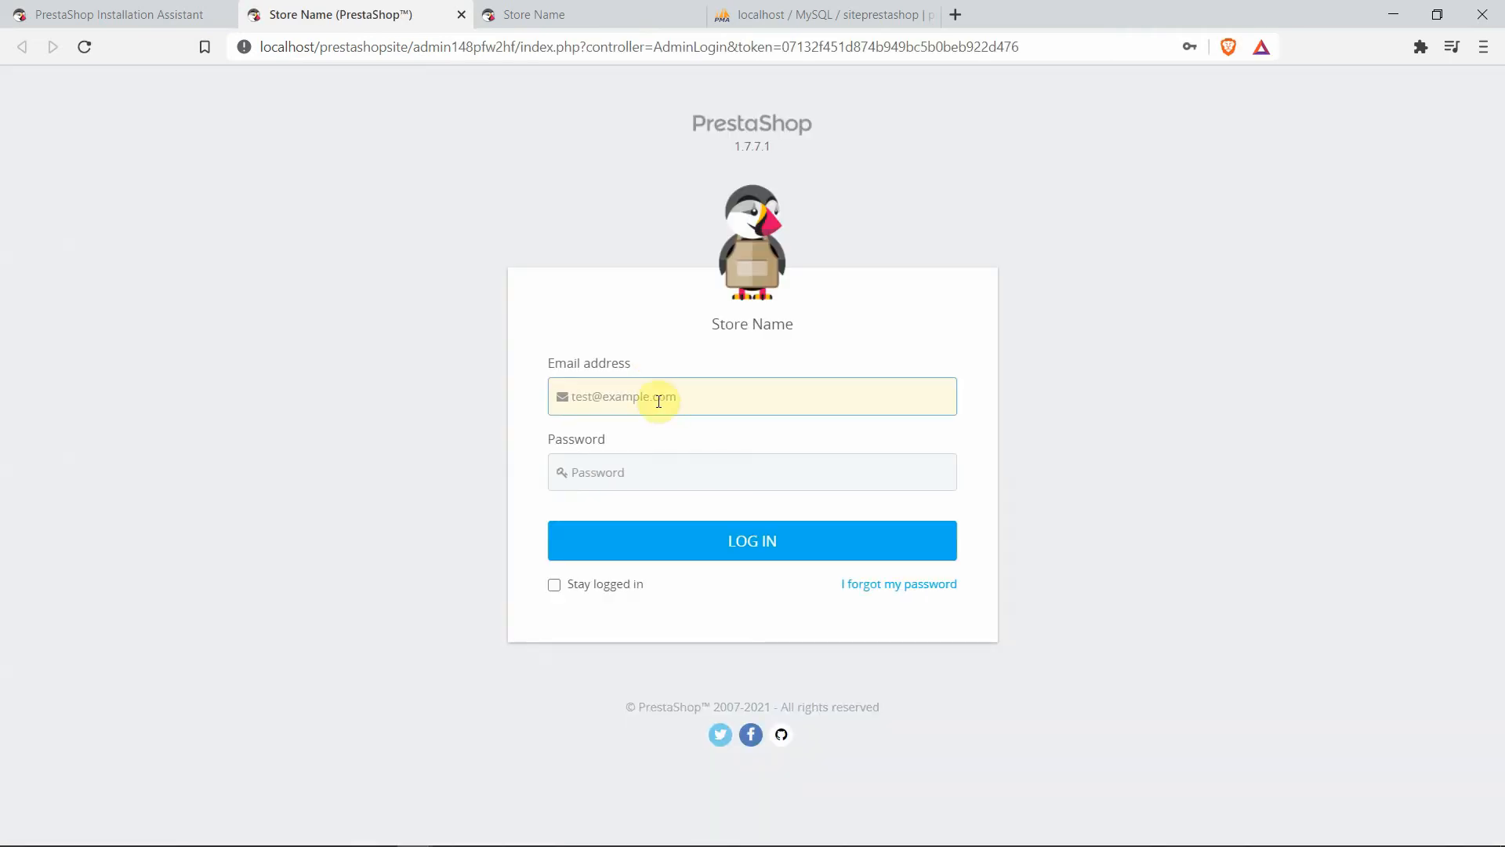
{"action": "type", "text": "name@gmail.com"}
{"action": "left_click", "coordinate": [736, 474]}
{"action": "type", "text": "****"}
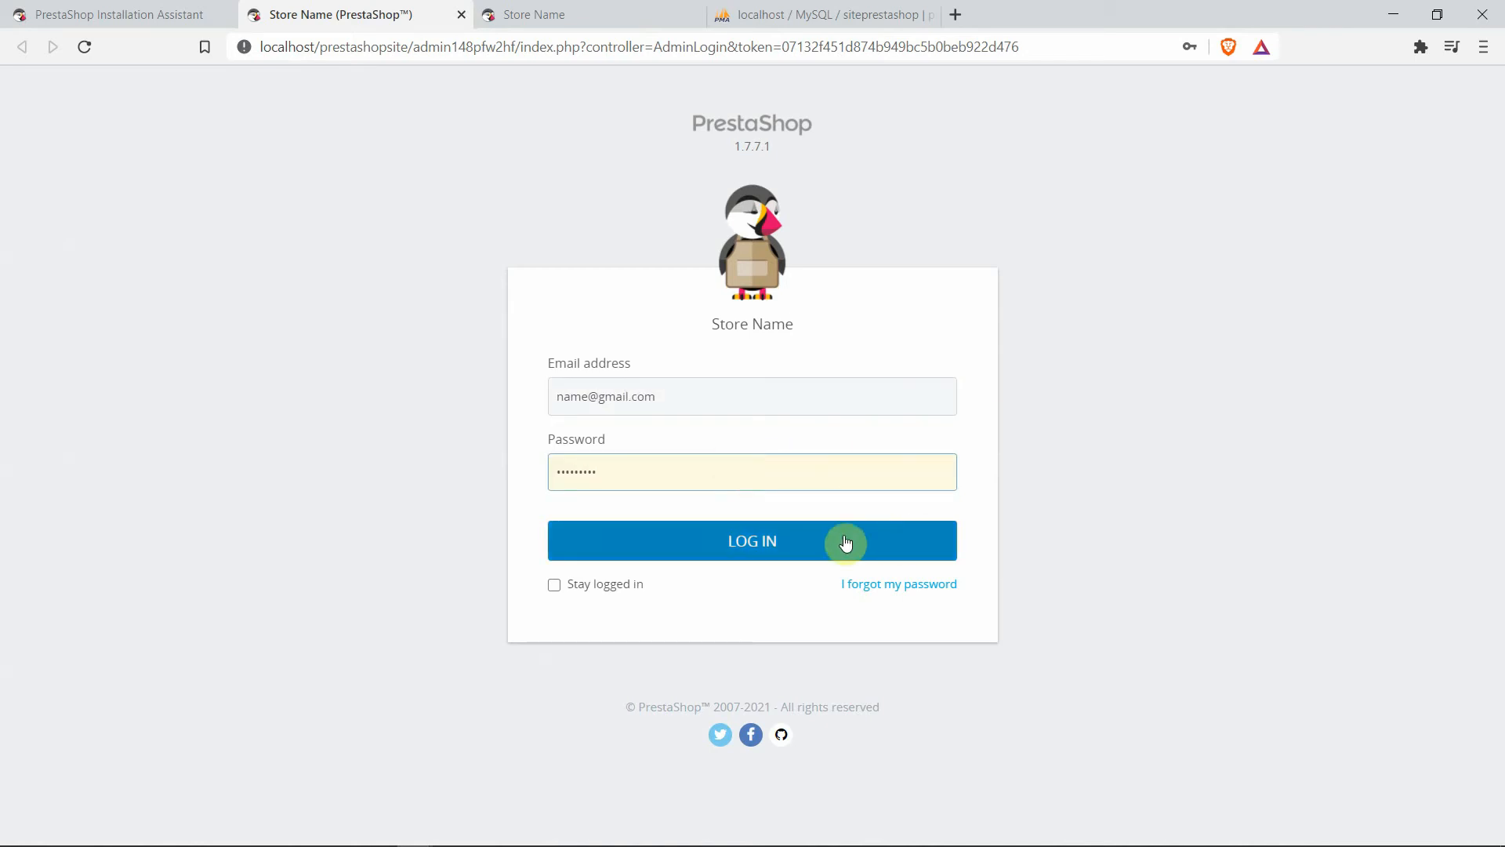
{"action": "left_click", "coordinate": [763, 542]}
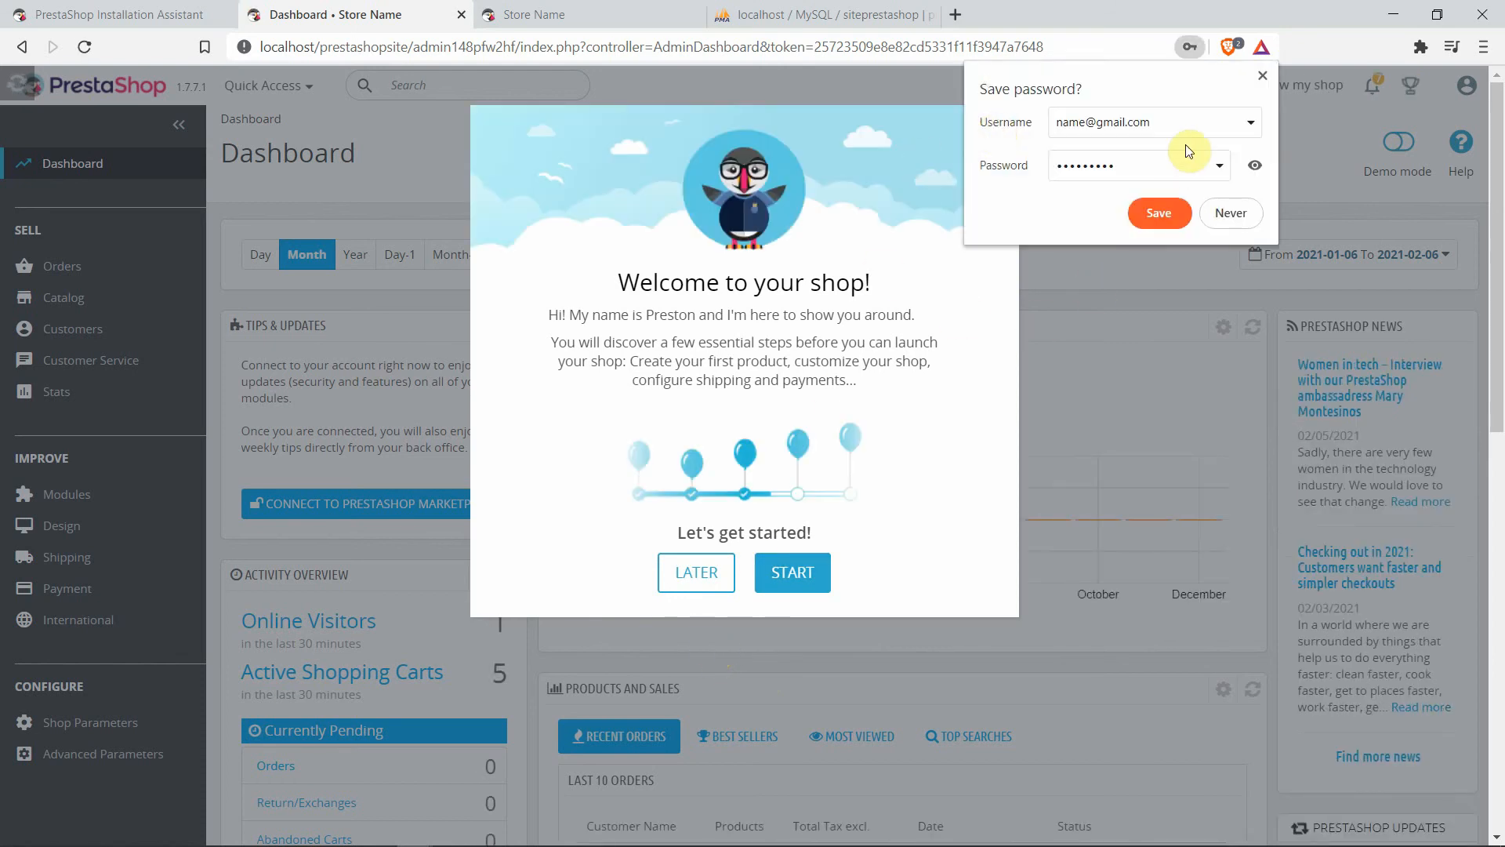
{"action": "left_click", "coordinate": [1263, 75]}
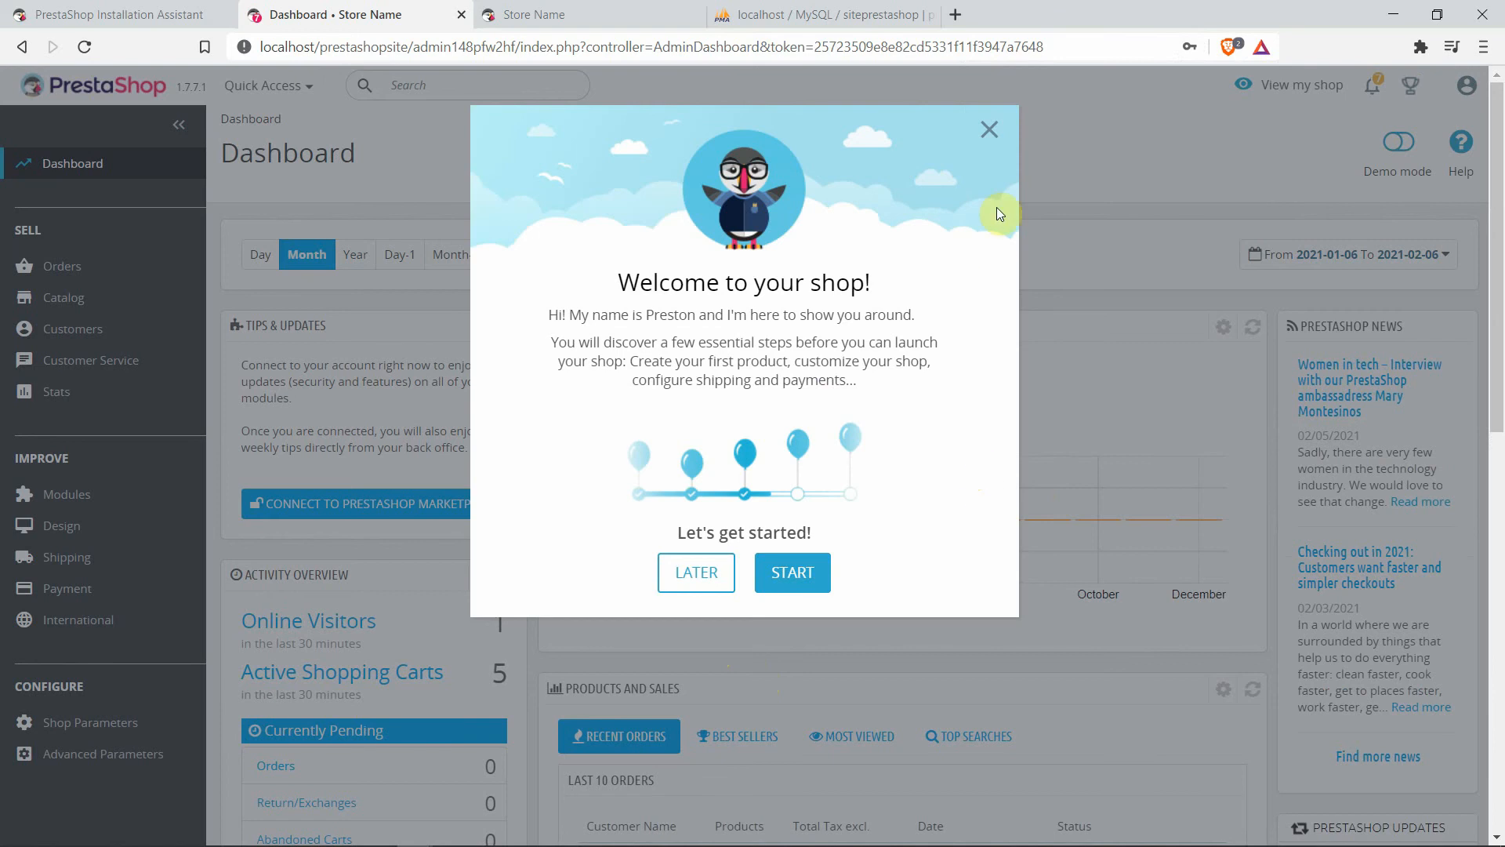
{"action": "left_click", "coordinate": [990, 133]}
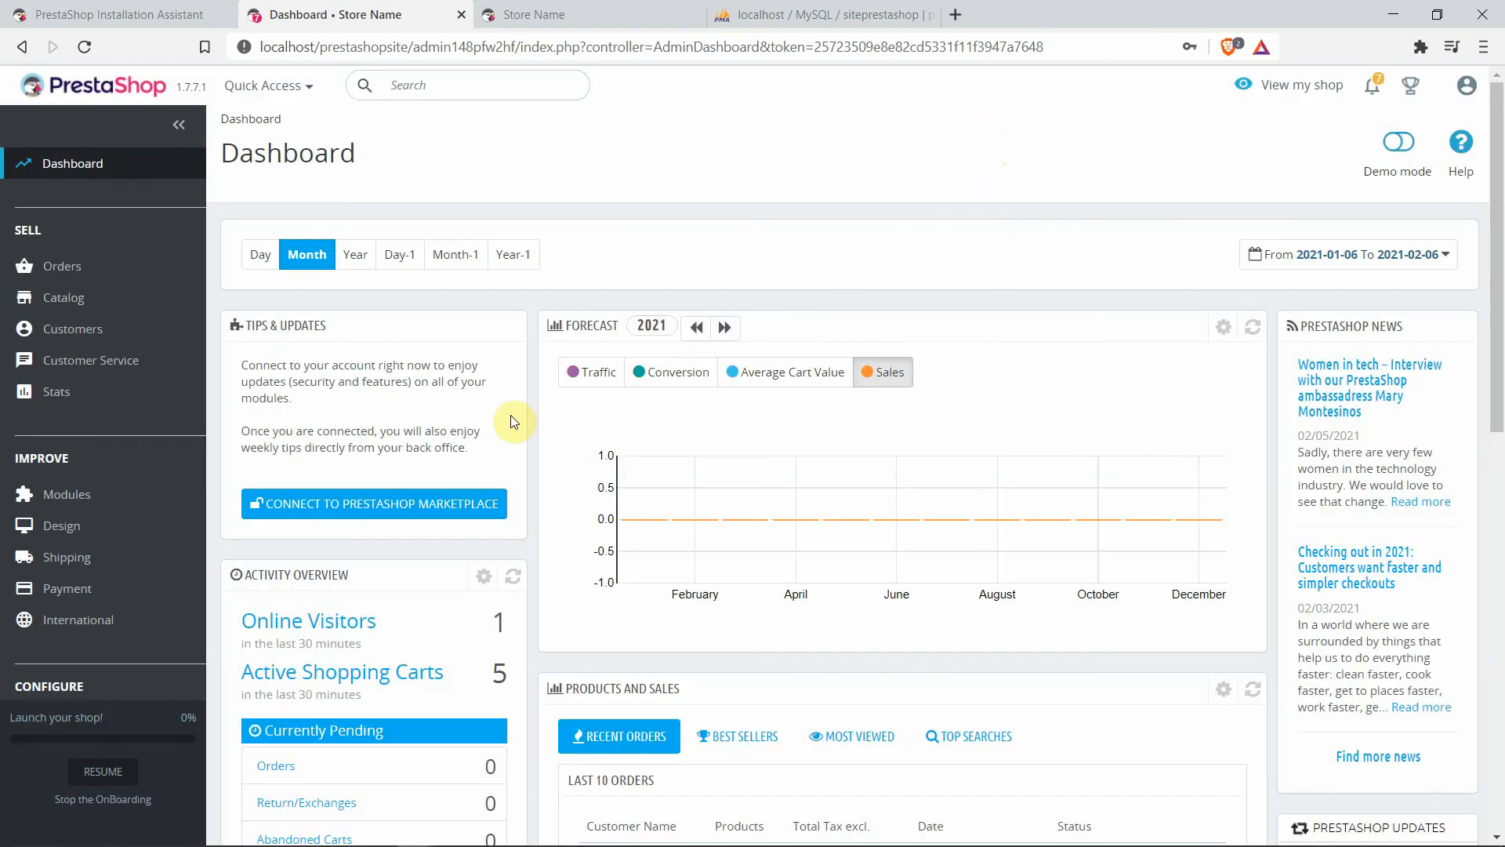